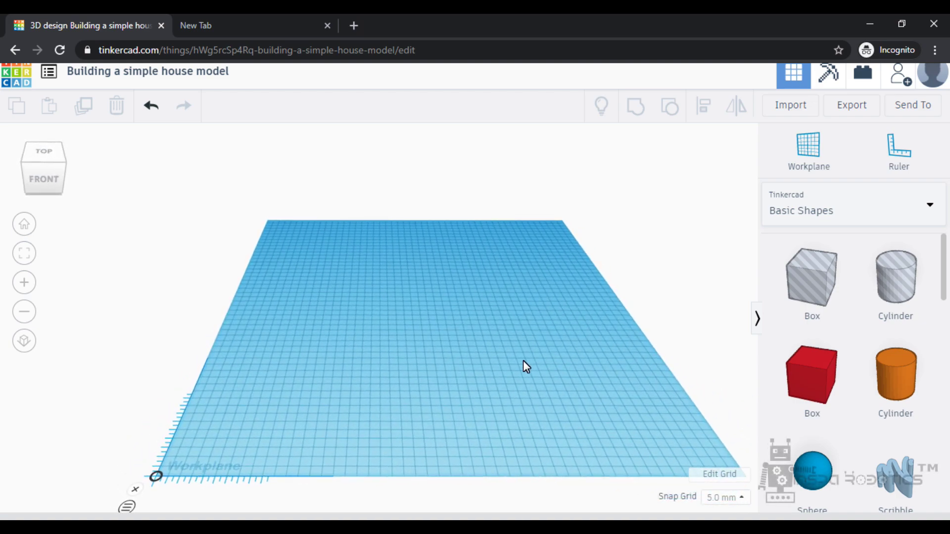
Set the snap grid to 0.5 mm and place a solid box on the workplane
left_click(726, 497)
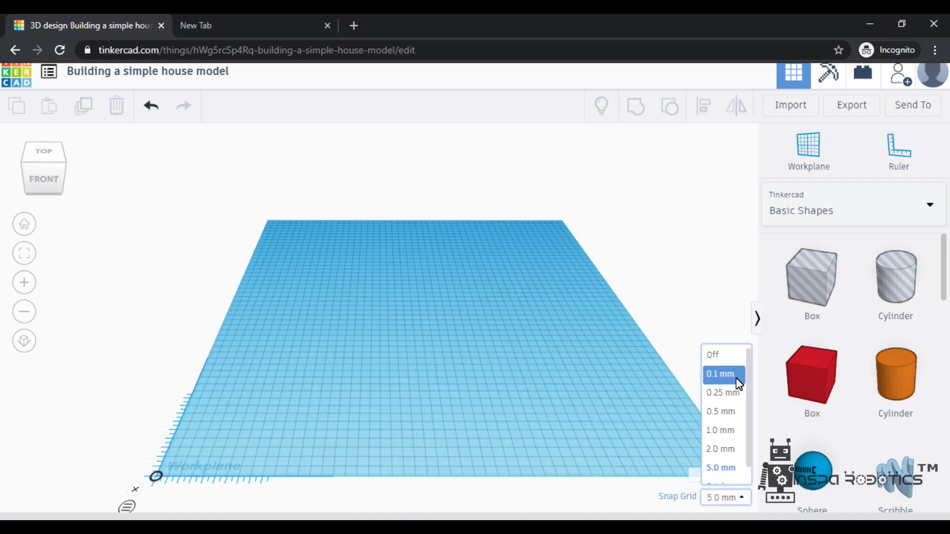
left_click(722, 411)
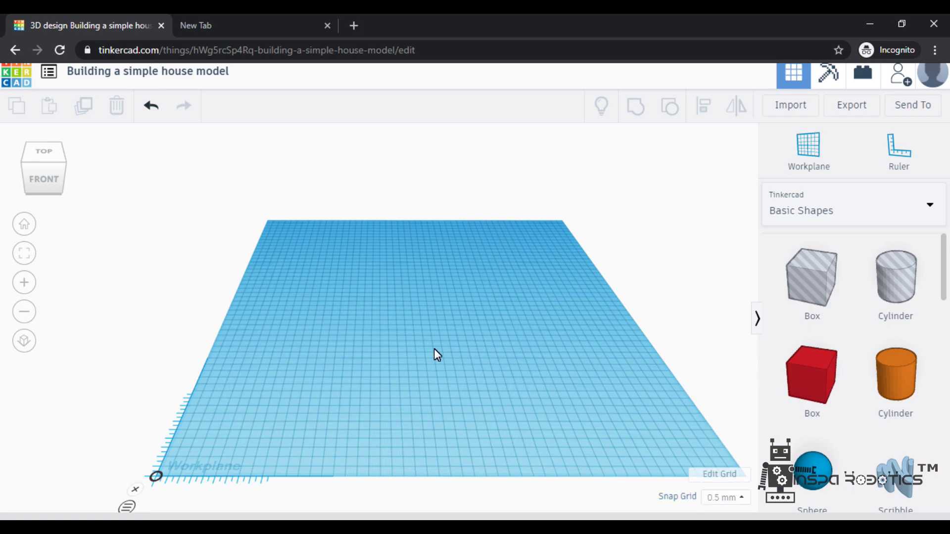
left_click(805, 384)
scroll(432, 351, "up", 5)
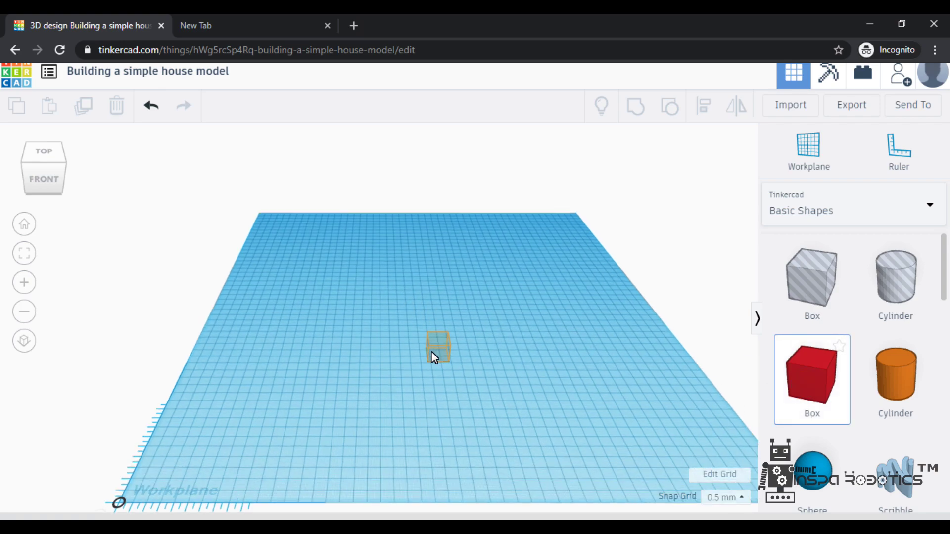
left_click_drag(399, 381, 417, 399)
Set the box's width to 50 mm and its length to 100 mm
left_click(423, 462)
type("50")
key("Return")
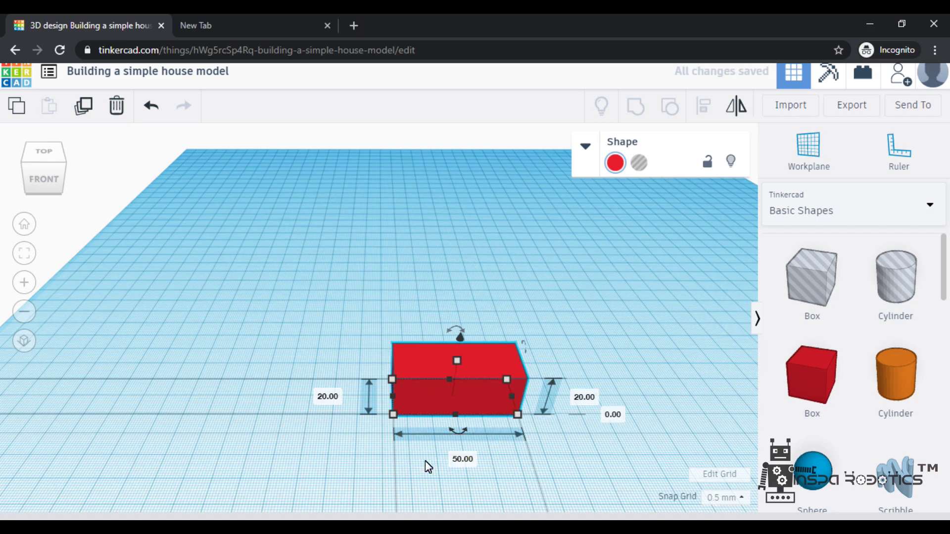
left_click(330, 399)
type("10")
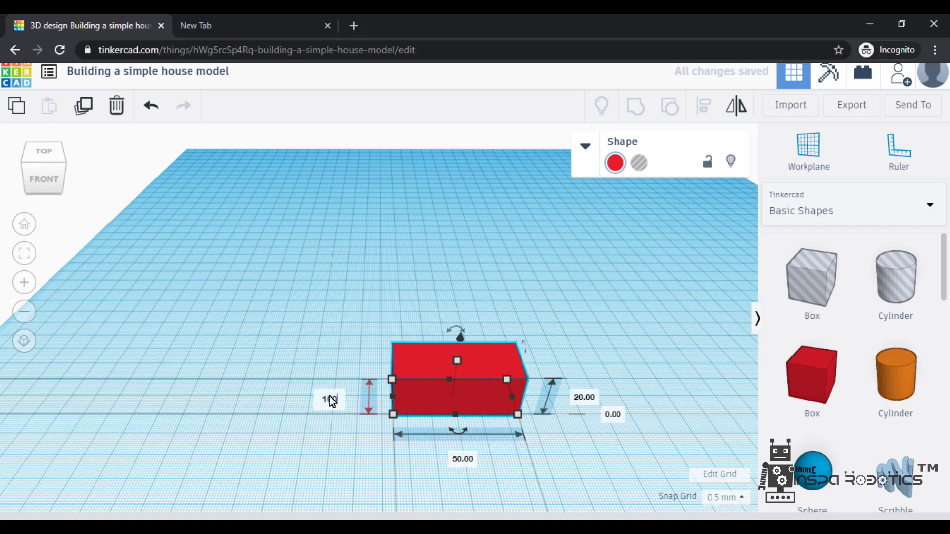
type("0")
key("Return")
Set the box's height to 5 mm to make a flat slab
right_click_drag(349, 452, 173, 444)
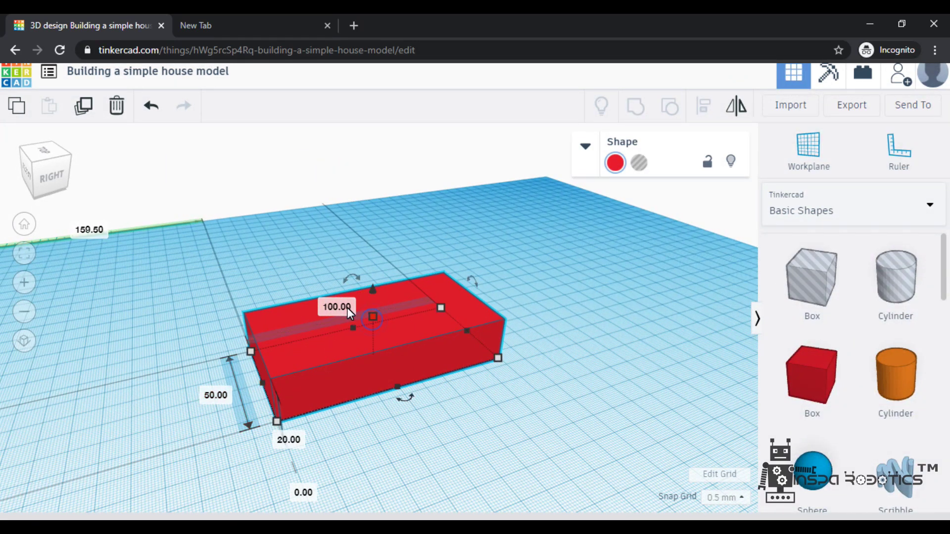
right_click_drag(419, 436, 348, 277)
left_click(204, 314)
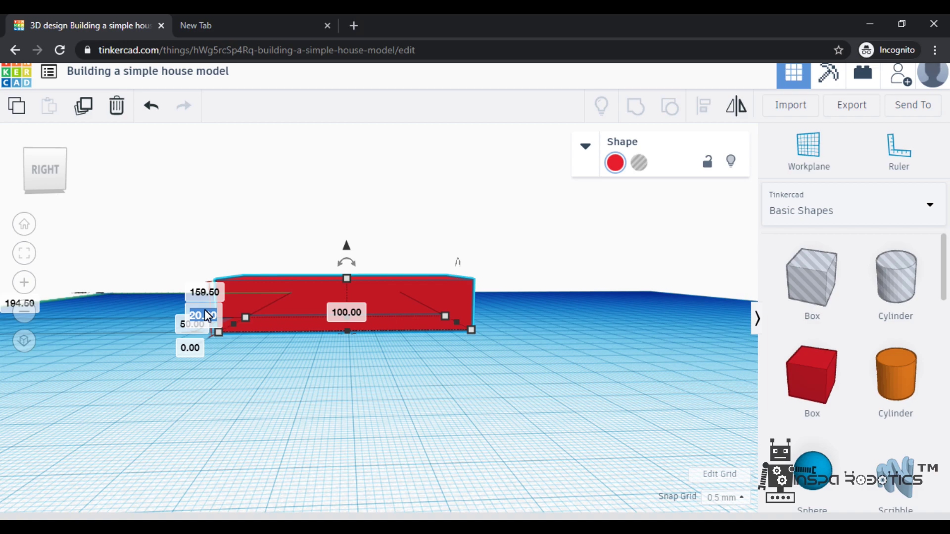
type("5")
key("Return")
Change the slab's colour to the pale yellow preset
right_click_drag(322, 321, 585, 373)
left_click(615, 163)
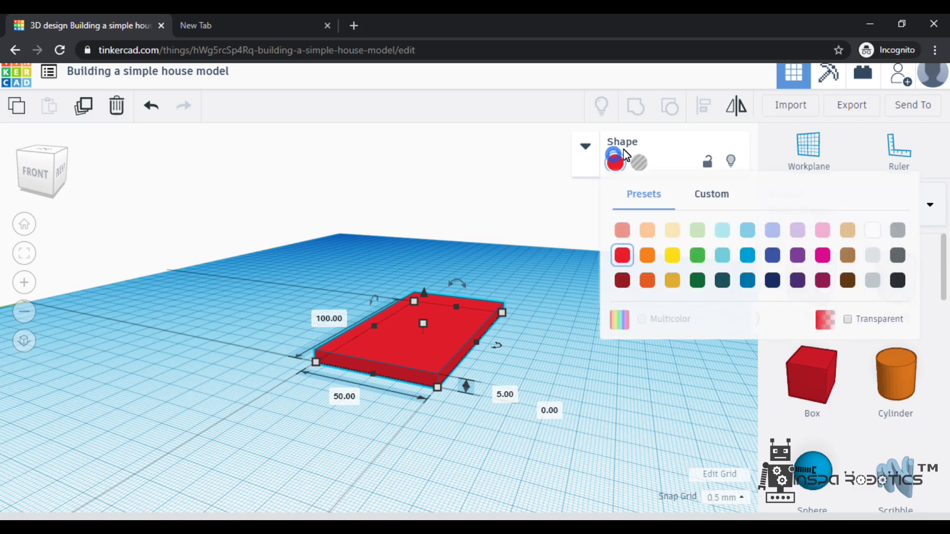
left_click(673, 230)
left_click(606, 319)
Duplicate the slab and raise the copy to 20 mm above the workplane
right_click_drag(604, 321, 334, 355)
left_click(331, 352)
left_click(75, 105)
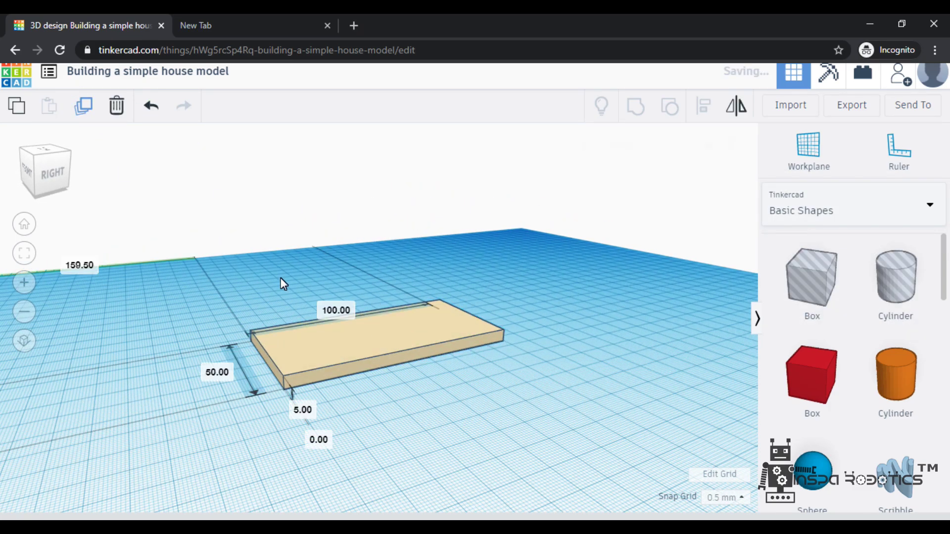
left_click_drag(378, 303, 376, 256)
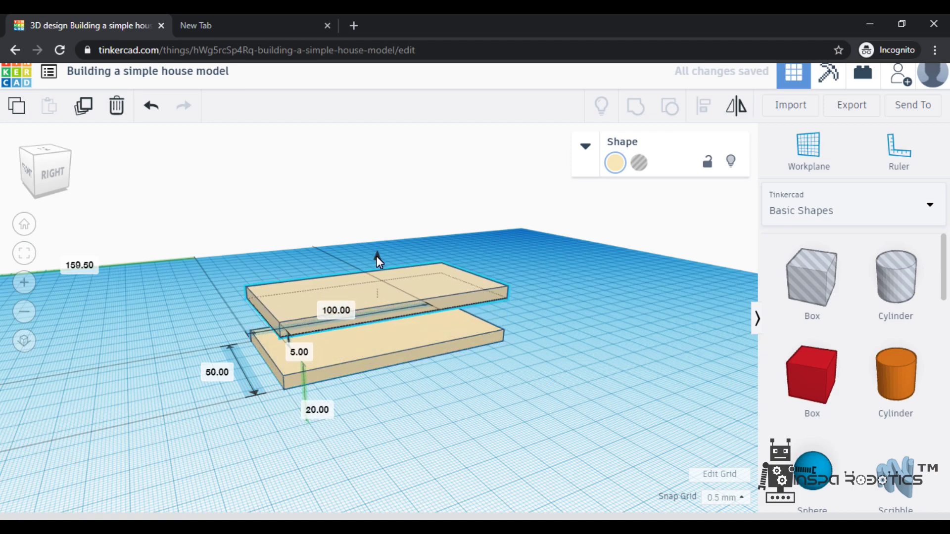
Try elevations of 10 mm and 20 mm for the copied slab
left_click(319, 413)
type("10")
key("Return")
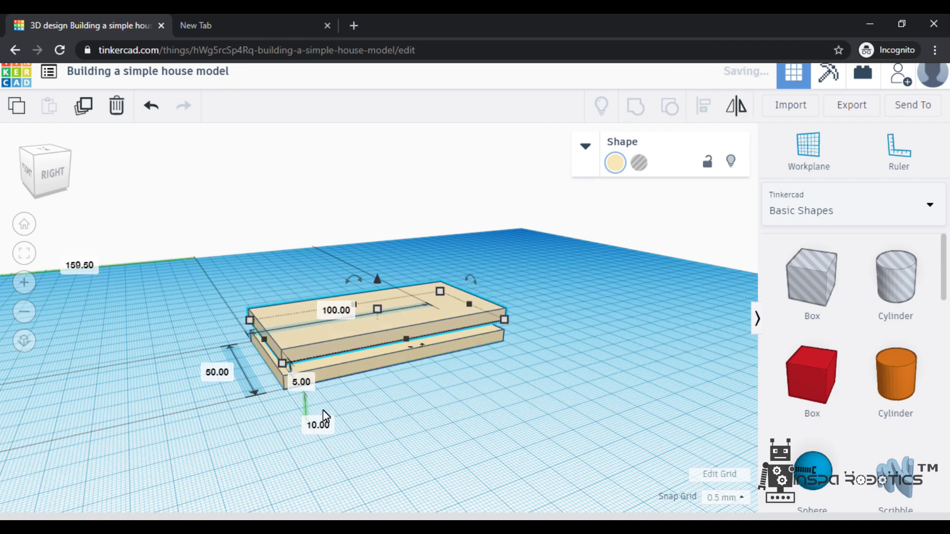
left_click(319, 426)
type("20")
key("Return")
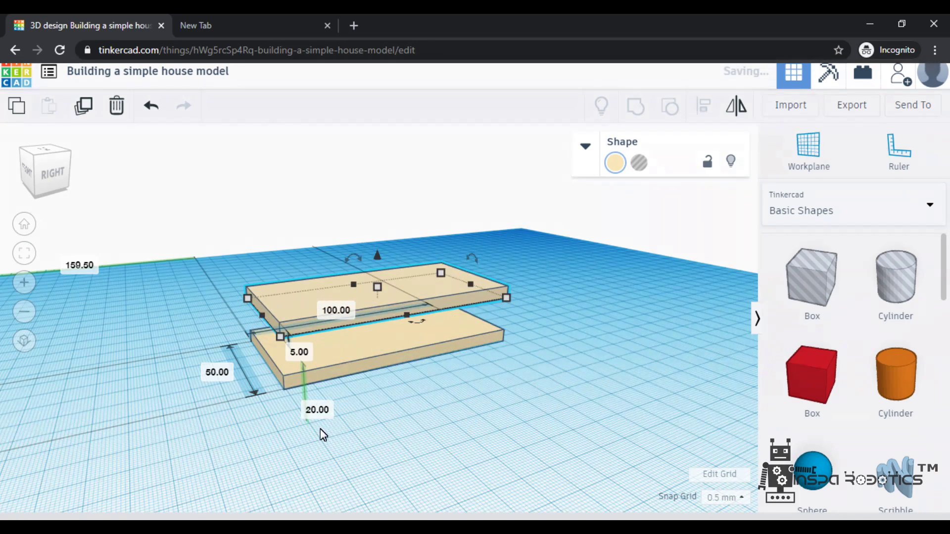
Set the copied slab's elevation above the workplane to 25 mm
type("25")
key("Return")
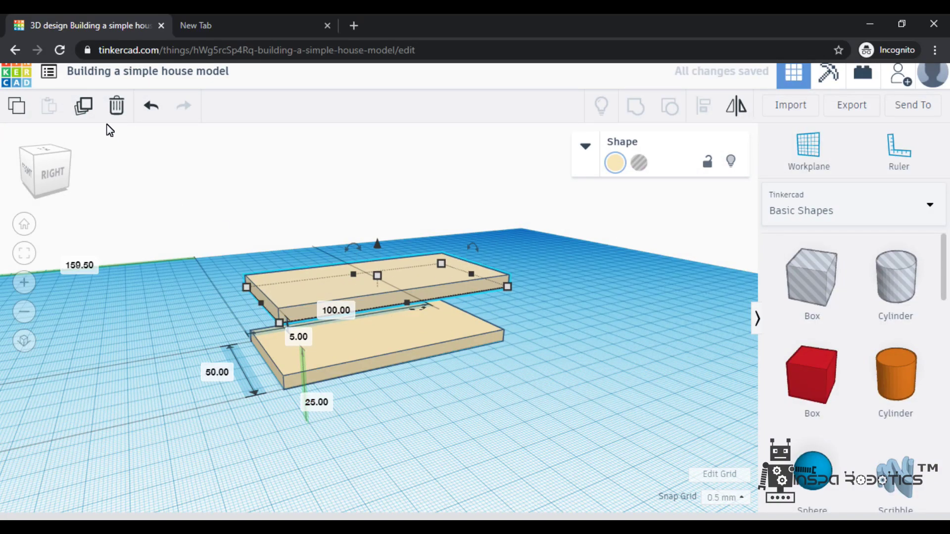
Repeat the raised duplication four times to stack slabs every 25 mm up to 125 mm, and deselect
left_click(83, 105)
left_click(83, 106)
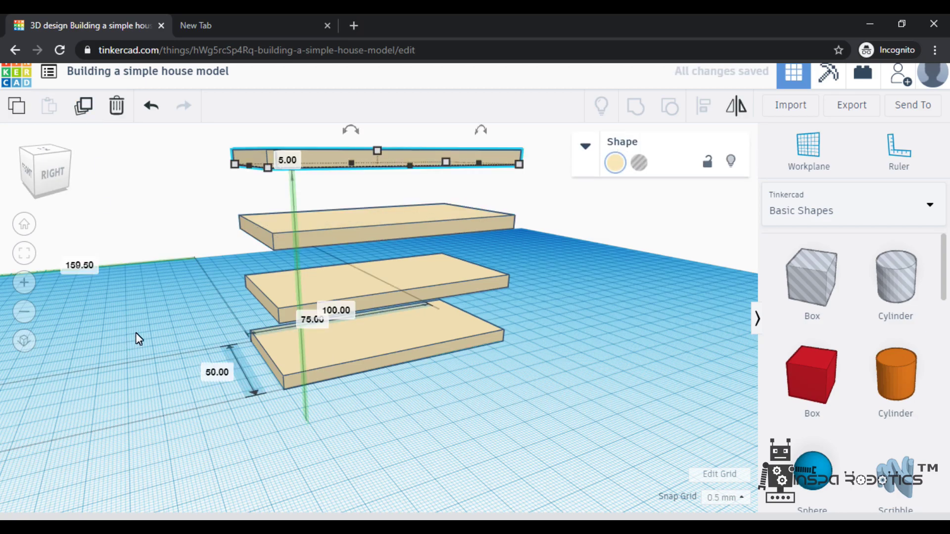
right_click_drag(139, 339, 138, 371)
left_click(84, 105)
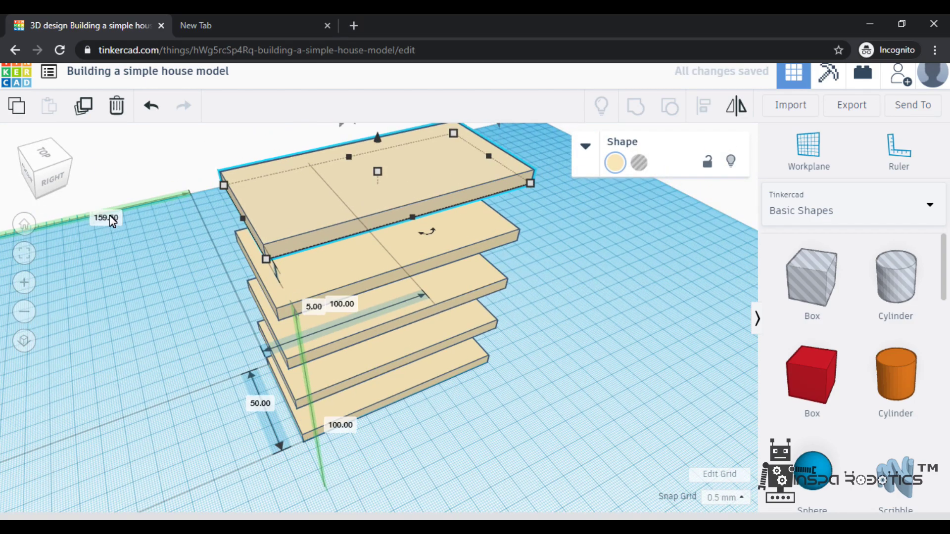
scroll(112, 221, "down", 2)
left_click(84, 105)
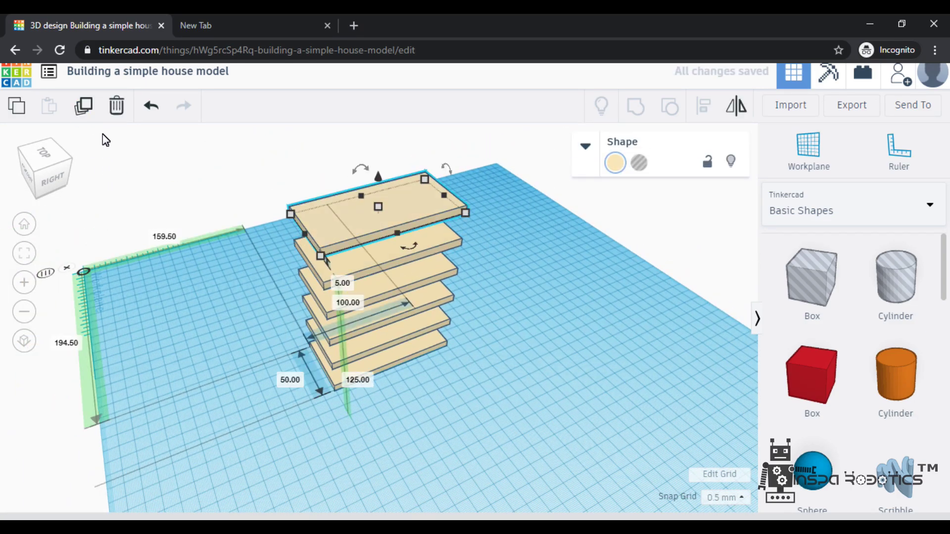
left_click(429, 430)
Place a new solid box in front of the slab stack and set its width to 50 mm
right_click_drag(429, 431, 499, 422)
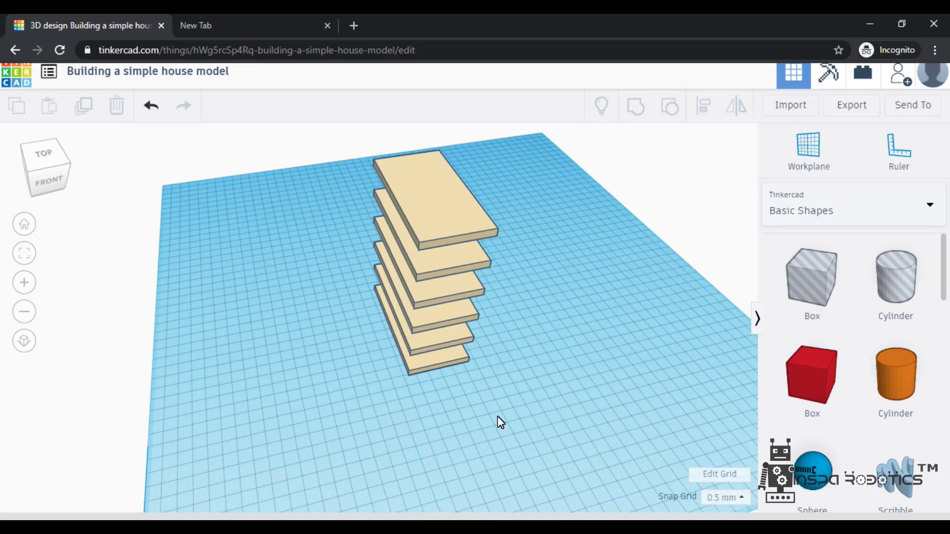
left_click_drag(820, 377, 468, 428)
left_click(424, 359)
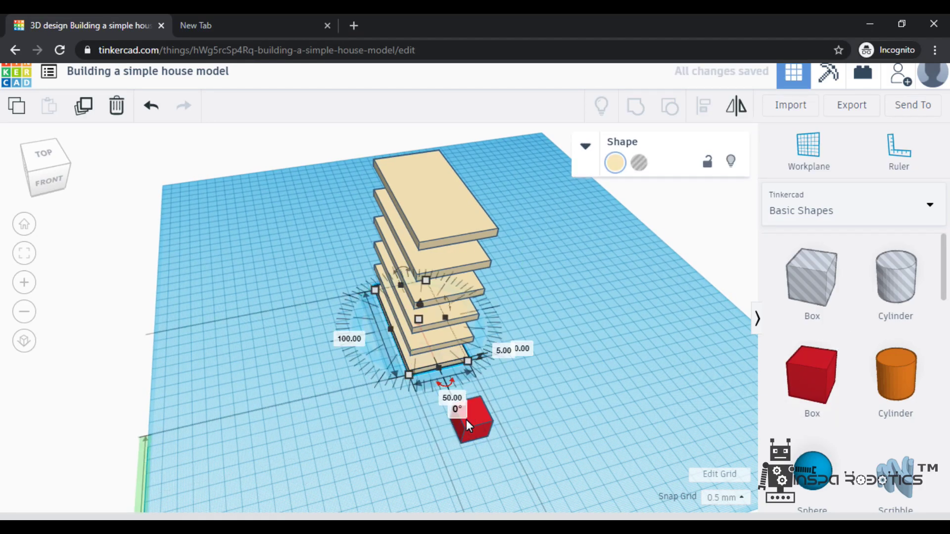
left_click(470, 438)
left_click(494, 480)
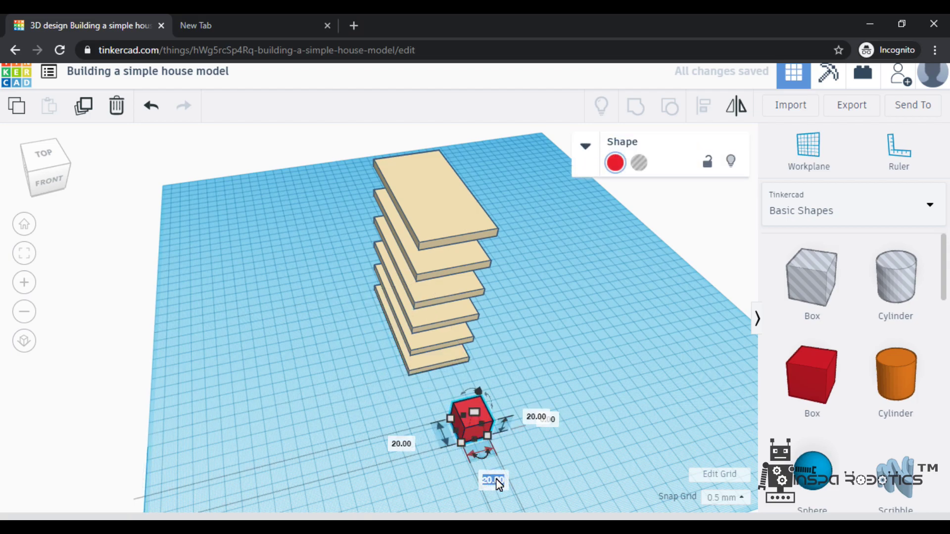
type("50")
key("Return")
Set the new box's depth to 5 mm
left_click_drag(451, 420, 437, 390)
left_click(369, 415)
type("5")
key("Return")
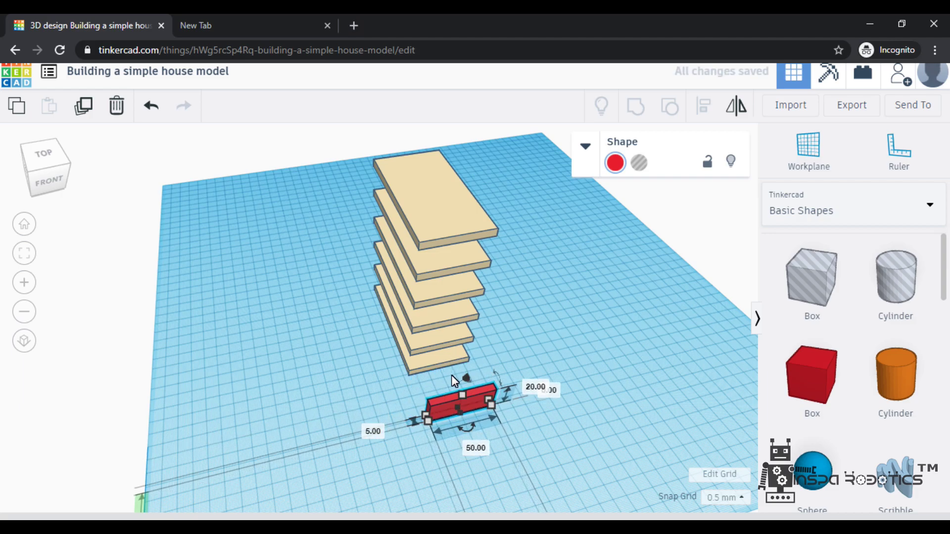
Check the top slab's elevation and set the new box's height to 125 mm to match it
left_click(532, 391)
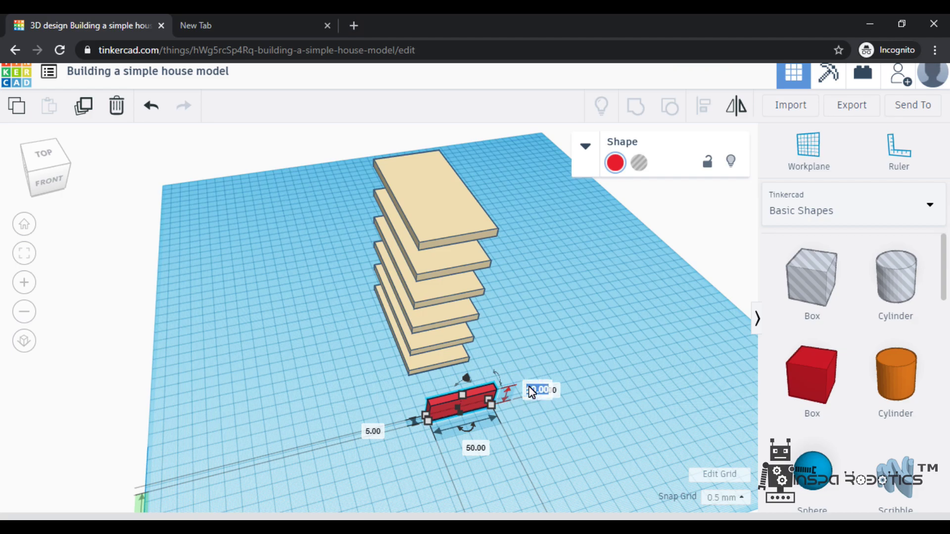
left_click(442, 232)
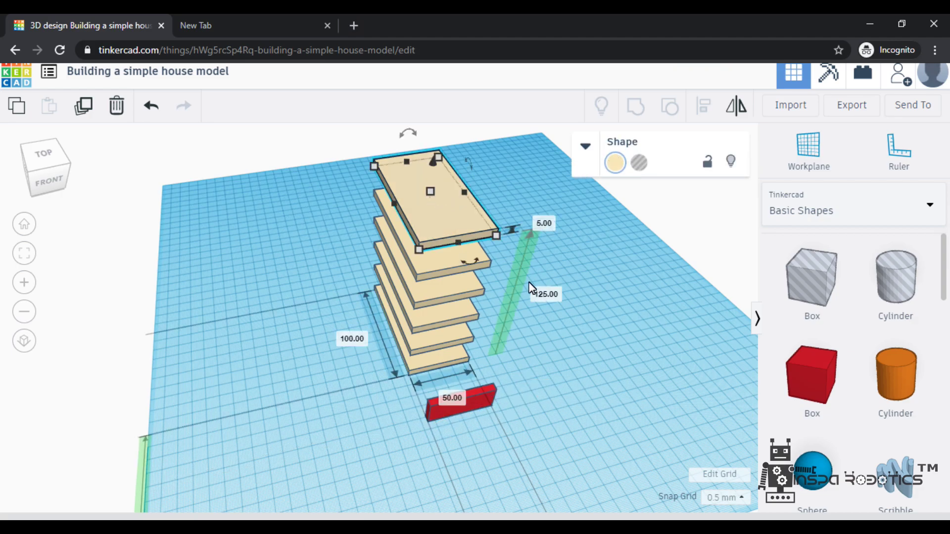
left_click(468, 400)
left_click(540, 389)
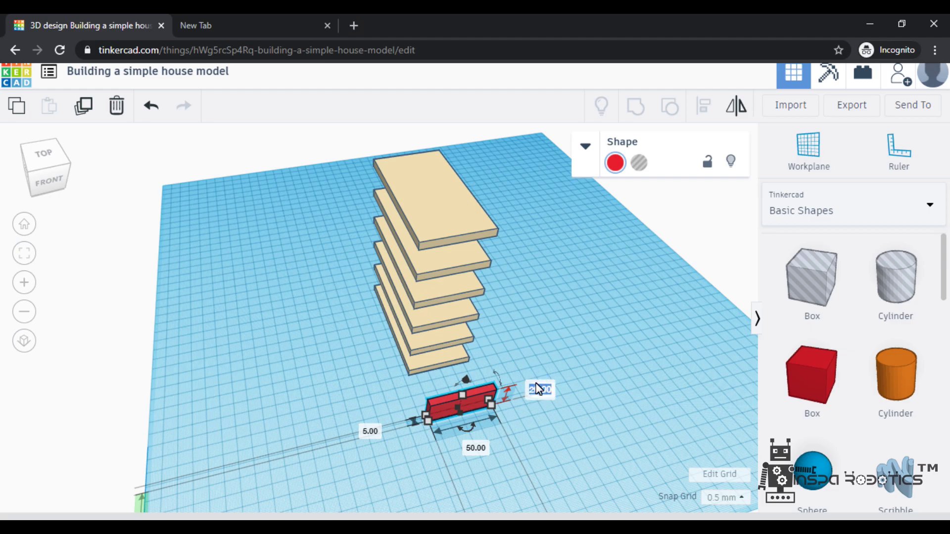
type("125")
key("Return")
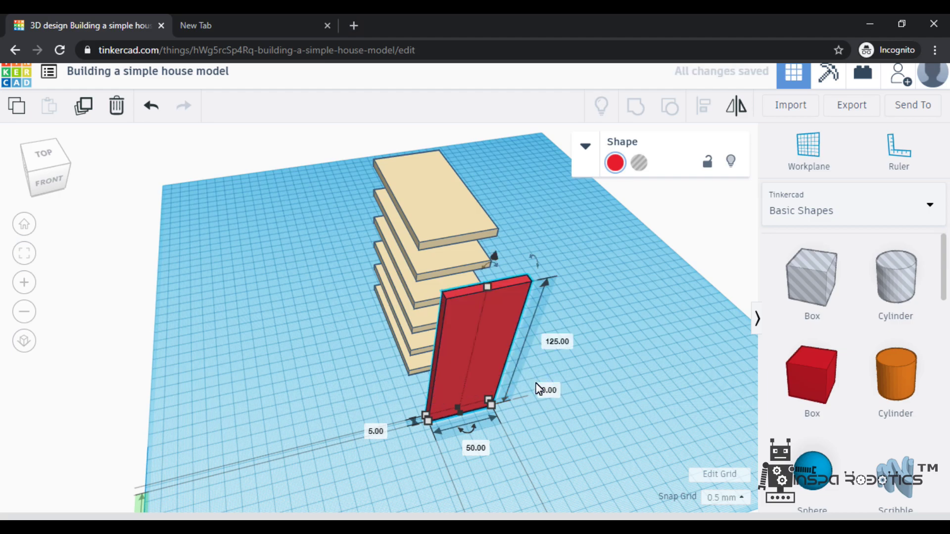
Try the pale yellow preset on the upright panel and change its colour to light orange
left_click(615, 162)
left_click(677, 237)
left_click(615, 162)
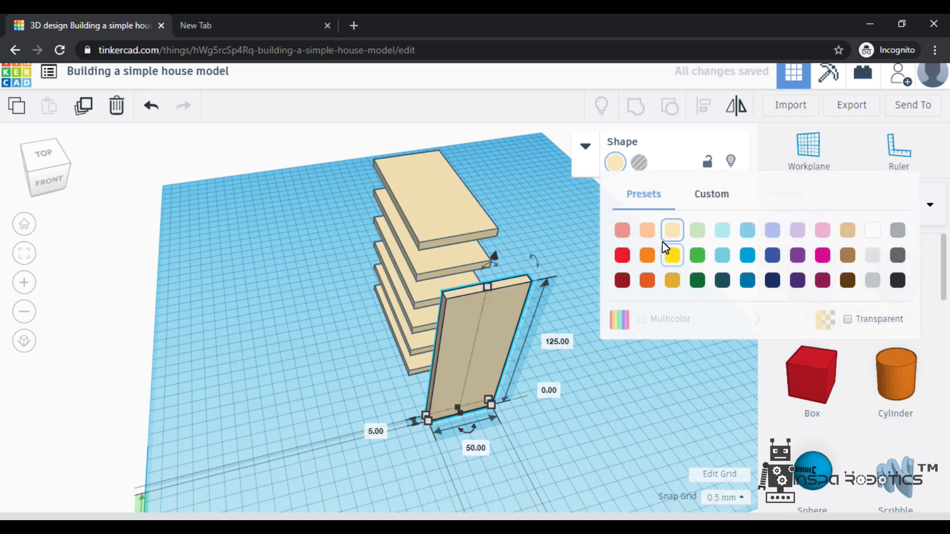
left_click(651, 235)
left_click(615, 163)
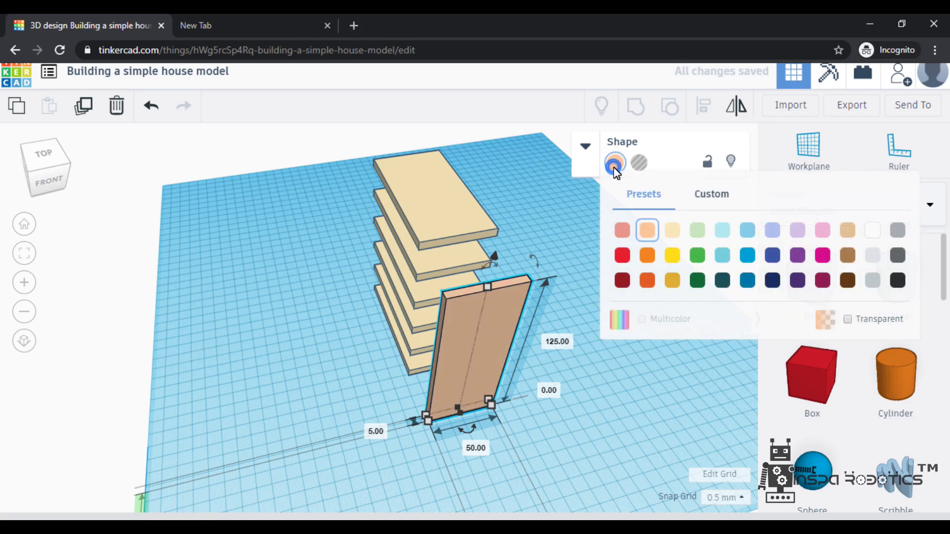
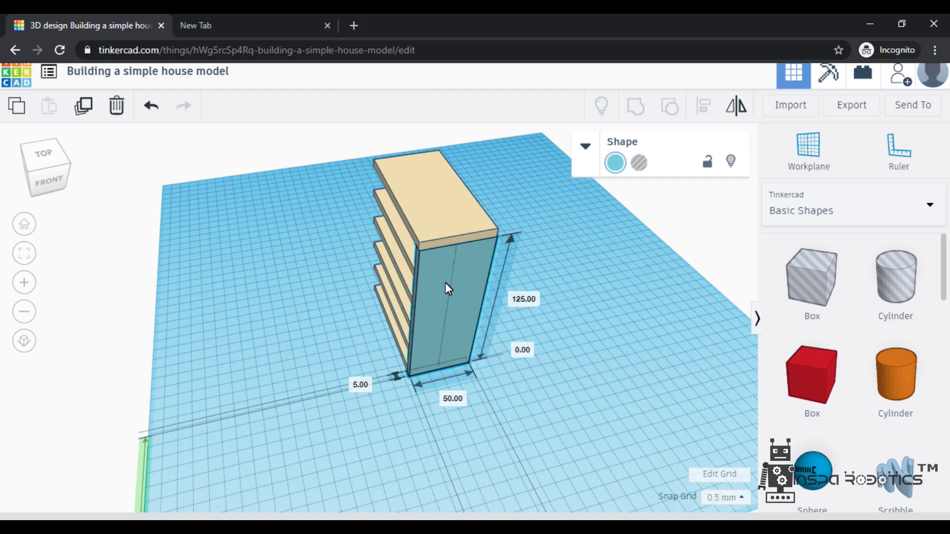
Set the snap grid to 0.25 mm and fine-position the upright panel at the slab ends
right_click_drag(570, 372, 477, 400)
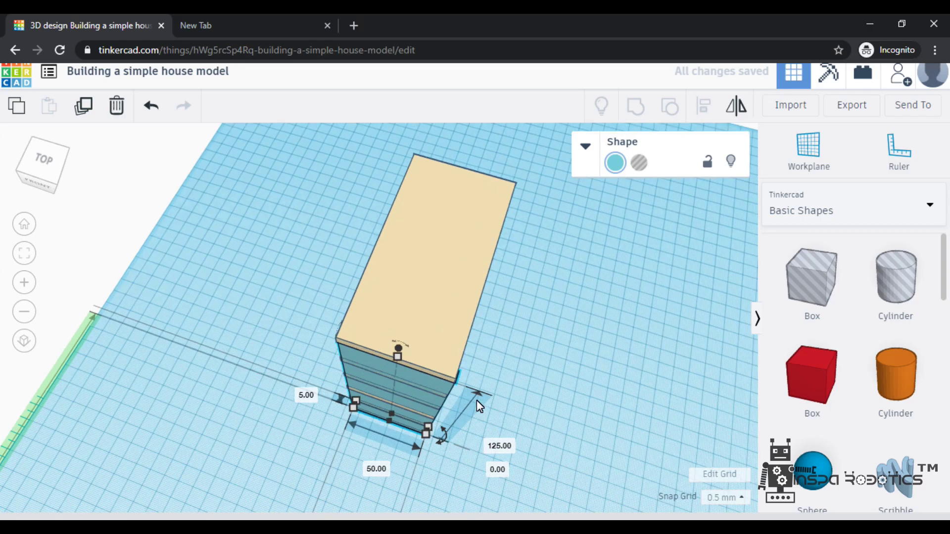
scroll(477, 400, "up", 5)
right_click_drag(488, 384, 361, 413)
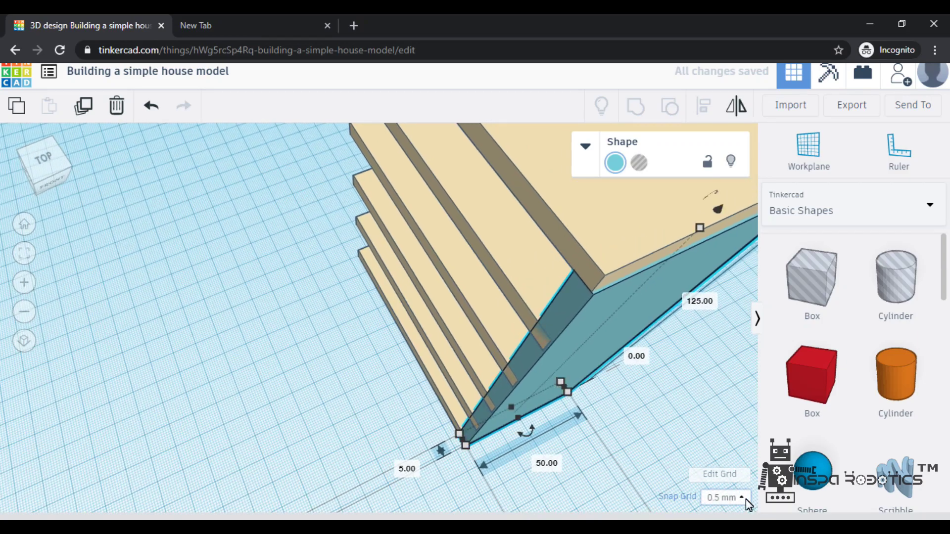
left_click(746, 499)
left_click(730, 390)
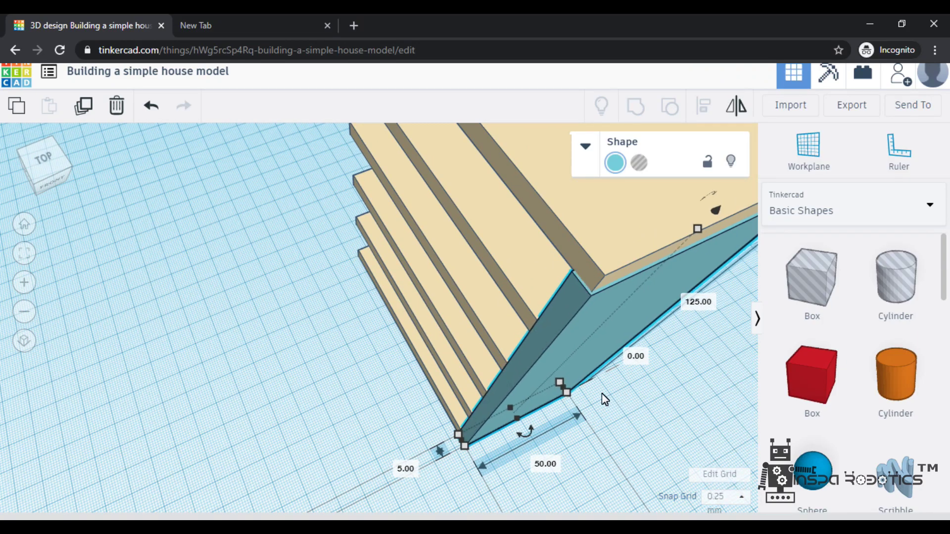
right_click_drag(386, 403, 182, 327)
Duplicate the upright end panel and move the copy to about the middle of the slabs
left_click(83, 105)
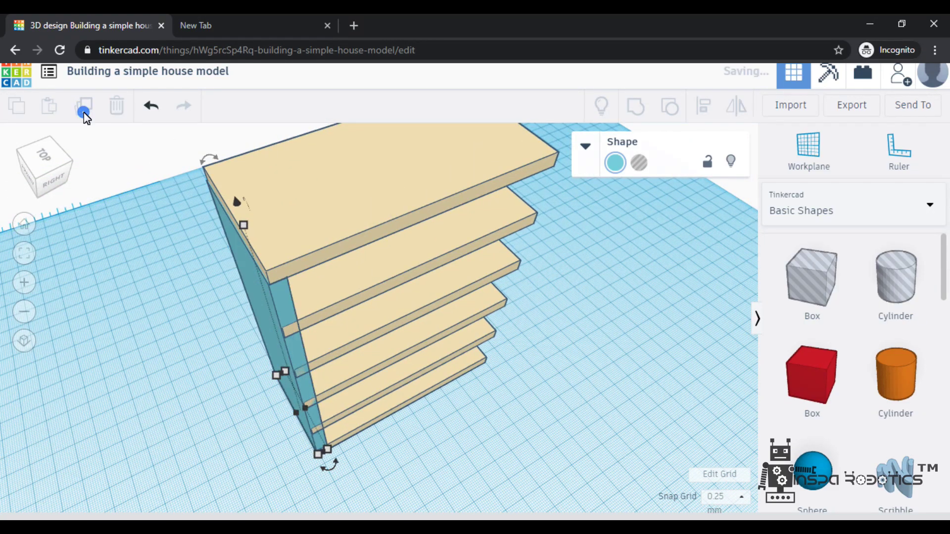
key("Right")
key("Right")
key("Right")
key("Right")
key("Right")
key("Right")
key("Right")
key("Right")
key("Right")
key("Right")
key("Right")
key("Right")
key("Right")
key("Right")
key("Right")
key("Right")
key("Right")
key("Right")
key("Right")
key("Right")
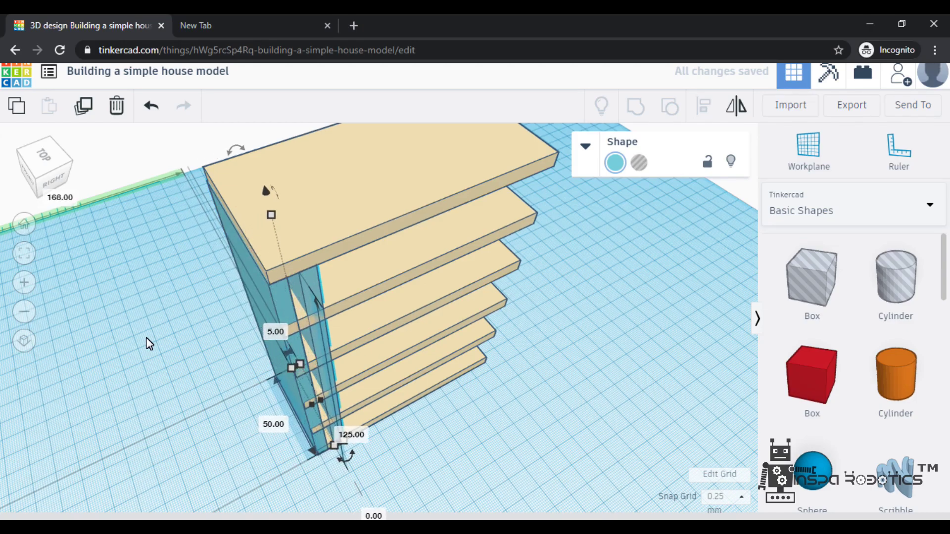
key("Right")
key("Right")
key("Right")
key("Right")
key("Right")
key("Right")
key("Right")
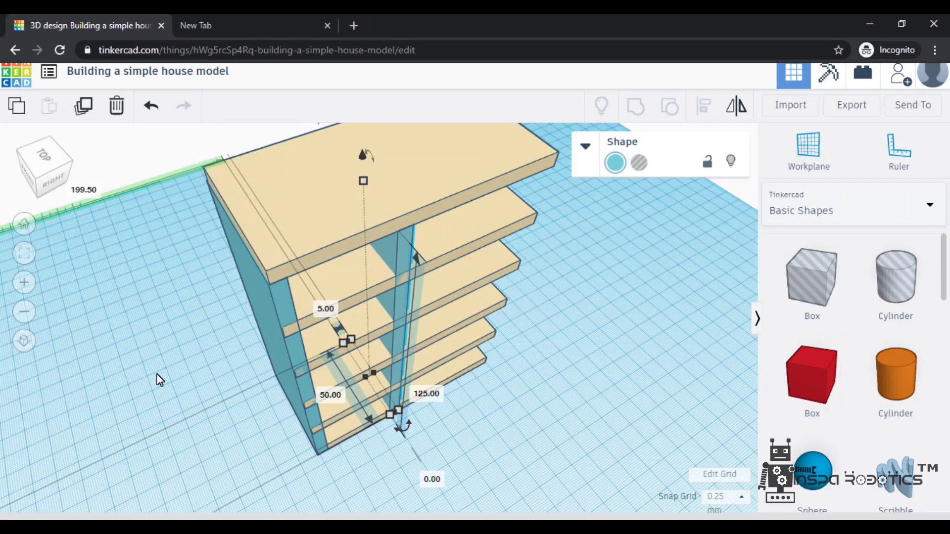
right_click_drag(600, 442, 555, 417)
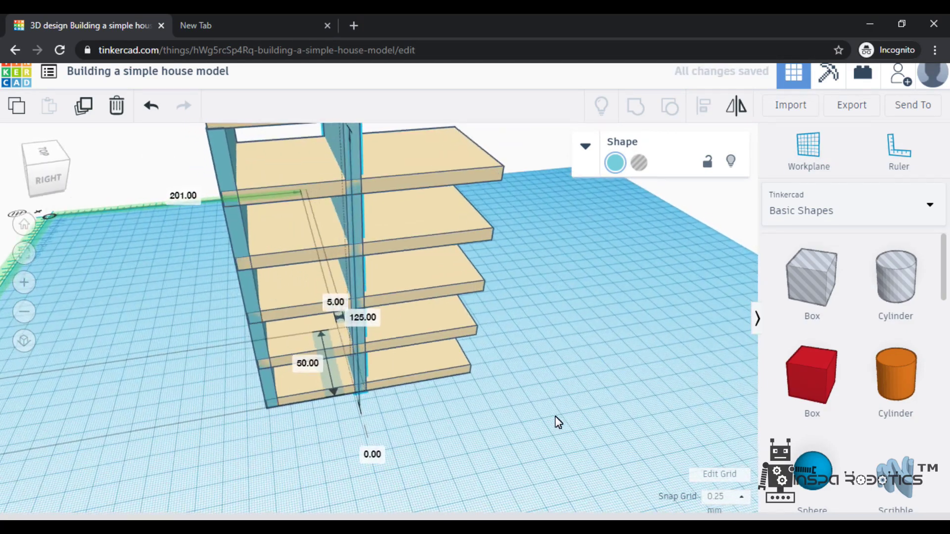
Set the middle panel's thickness to 2 mm and nudge it to the centre of the slabs
left_click(335, 304)
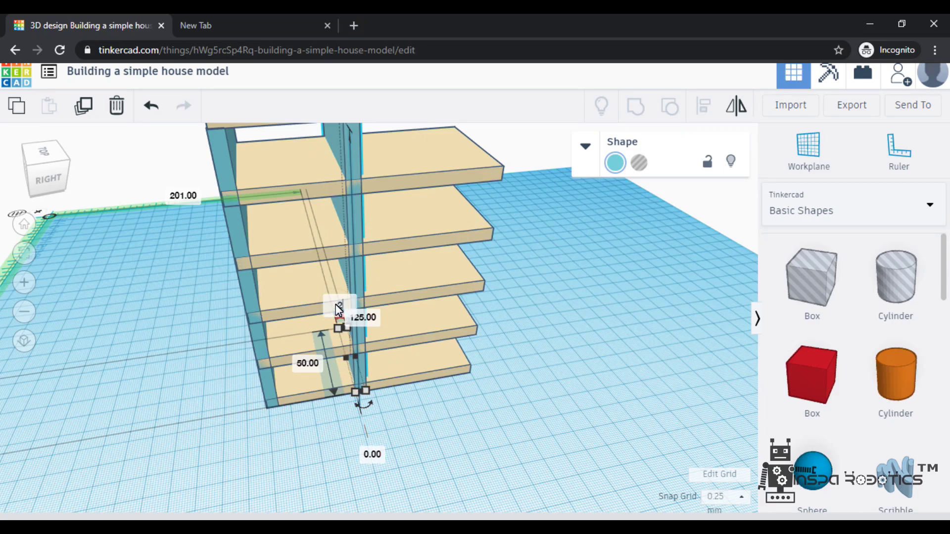
type("2")
key("Return")
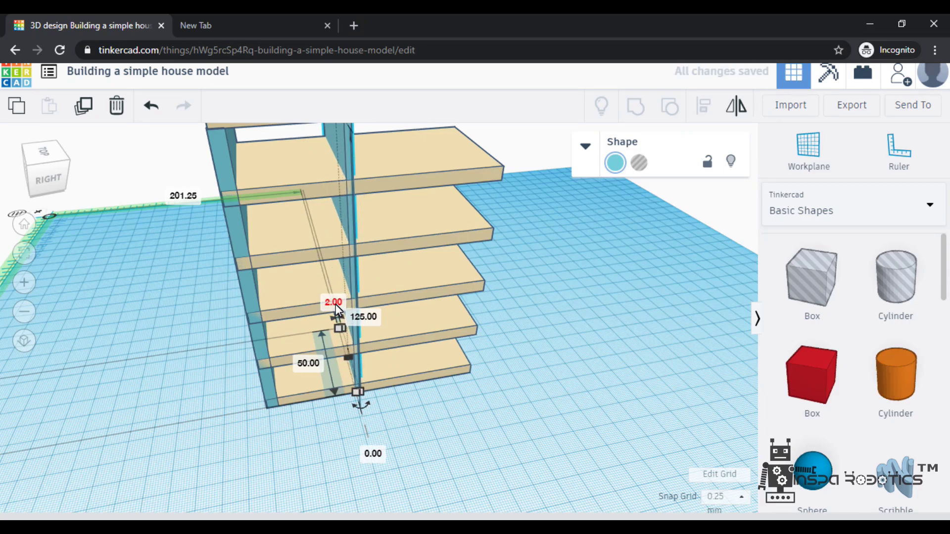
right_click_drag(467, 467, 464, 420)
key("Left")
key("Left")
key("Left")
key("Left")
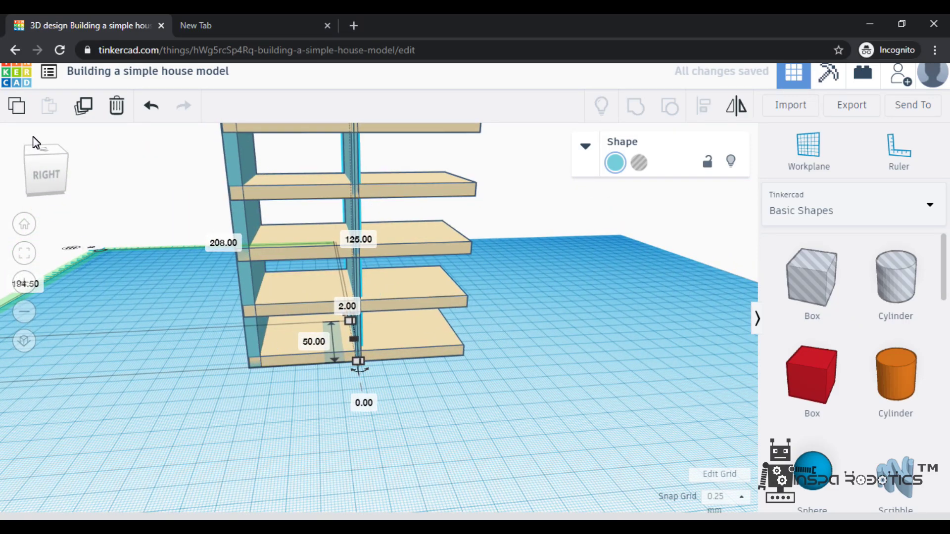
Duplicate the middle panel and move the copy to the open end of the slabs
left_click(81, 111)
key("Right")
key("Right")
key("Right")
key("Right")
key("Right")
key("Right")
key("Right")
key("Right")
key("Right")
key("Right")
key("Right")
key("Right")
key("Right")
key("Right")
key("Right")
key("Right")
key("Right")
key("Right")
key("Right")
key("Right")
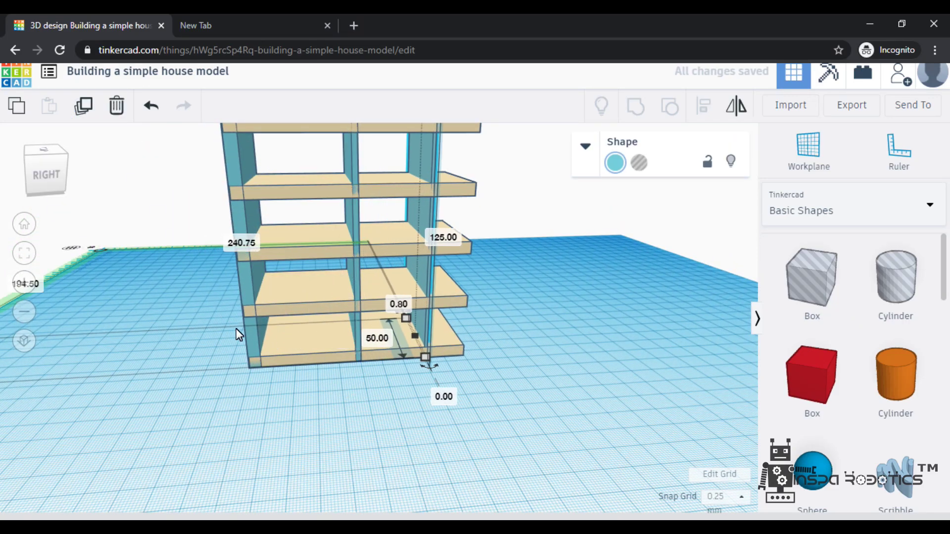
right_click_drag(422, 388, 391, 373)
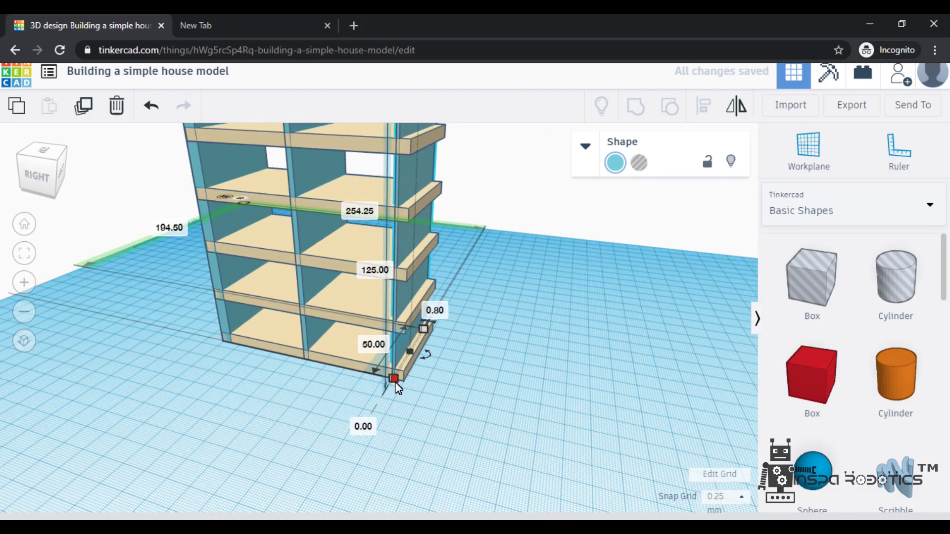
Stretch the new end panel to the slab ends, set its thickness to 5 mm and nudge it into place
left_click_drag(393, 377, 404, 380)
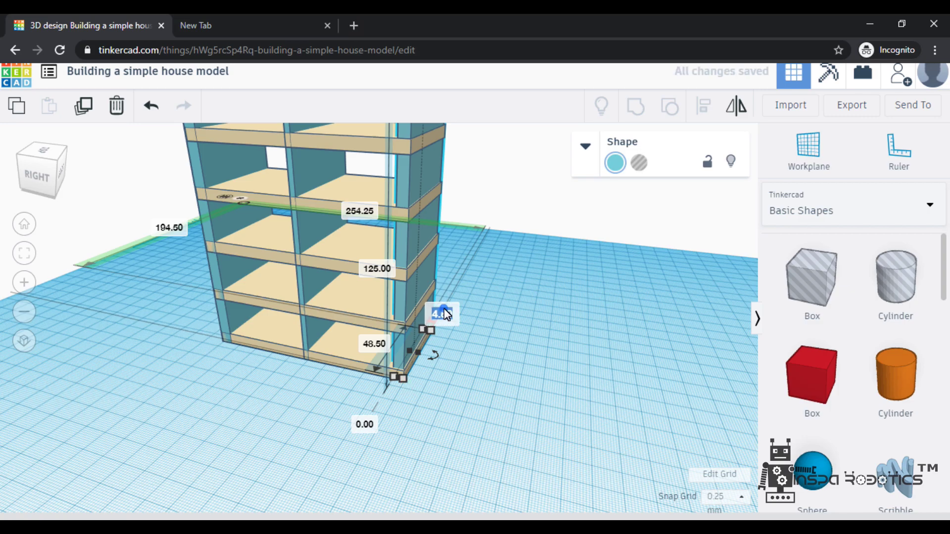
type("5")
key("Return")
right_click_drag(319, 441, 212, 468)
key("Left")
key("Left")
key("Left")
key("Left")
key("Left")
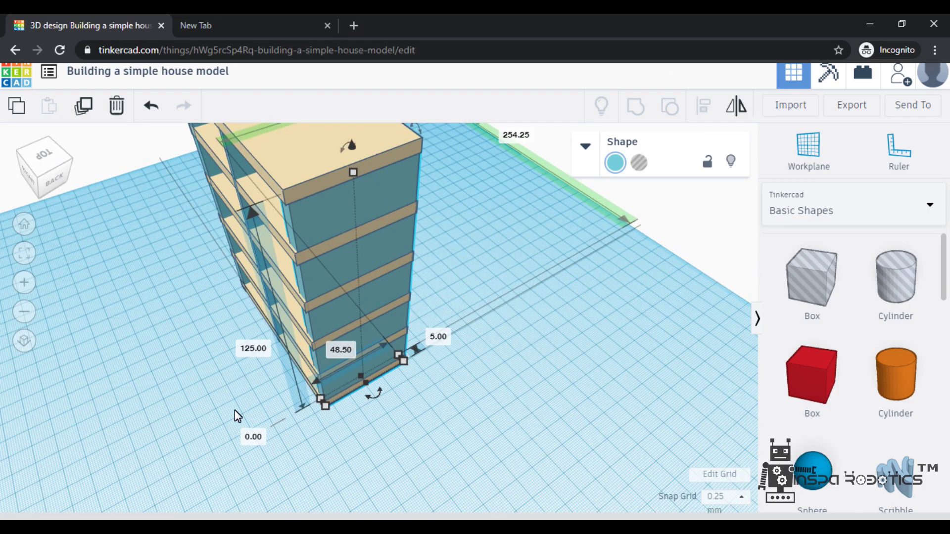
key("Down")
key("Down")
Set the new end panel's width to 50 mm and deselect it
right_click_drag(220, 421, 340, 422)
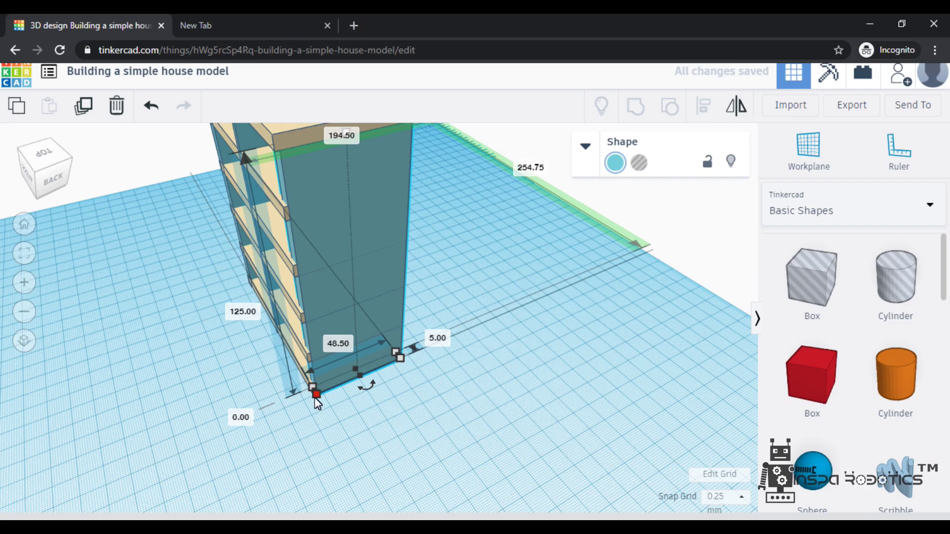
type("50")
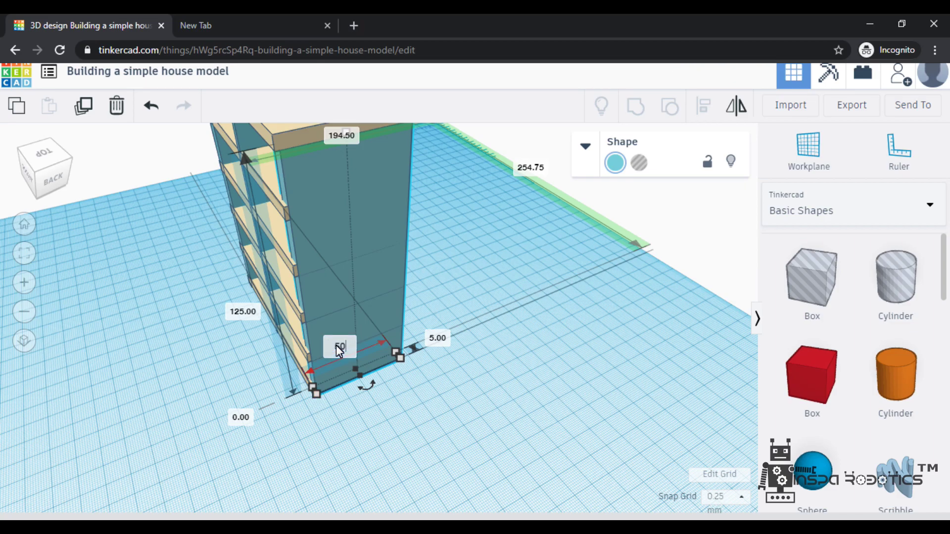
key("Return")
right_click_drag(119, 405, 250, 443)
scroll(293, 418, "down", 3)
left_click(295, 412)
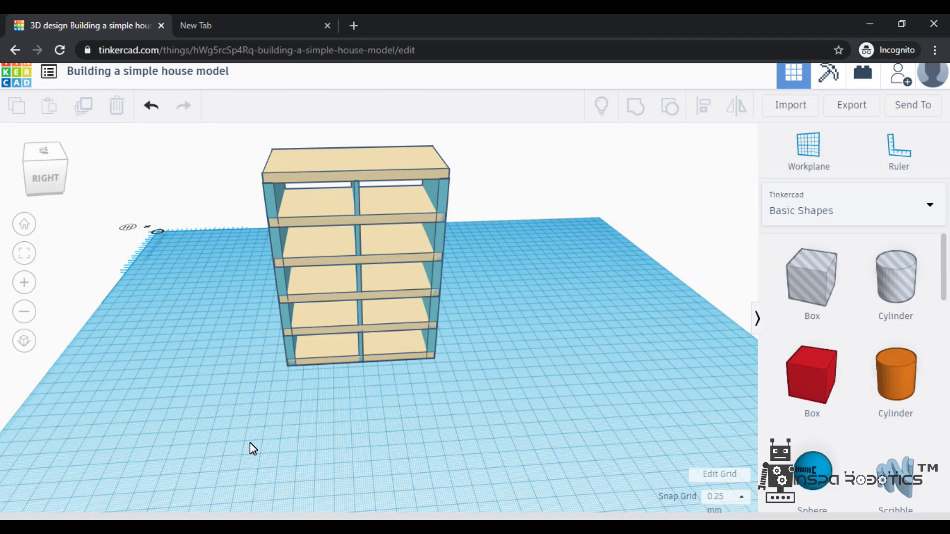
Place a cylinder behind the building and stretch it into an ellipse about 28 mm wide and 105 mm long
left_click_drag(905, 368, 474, 349)
right_click_drag(475, 350, 248, 373)
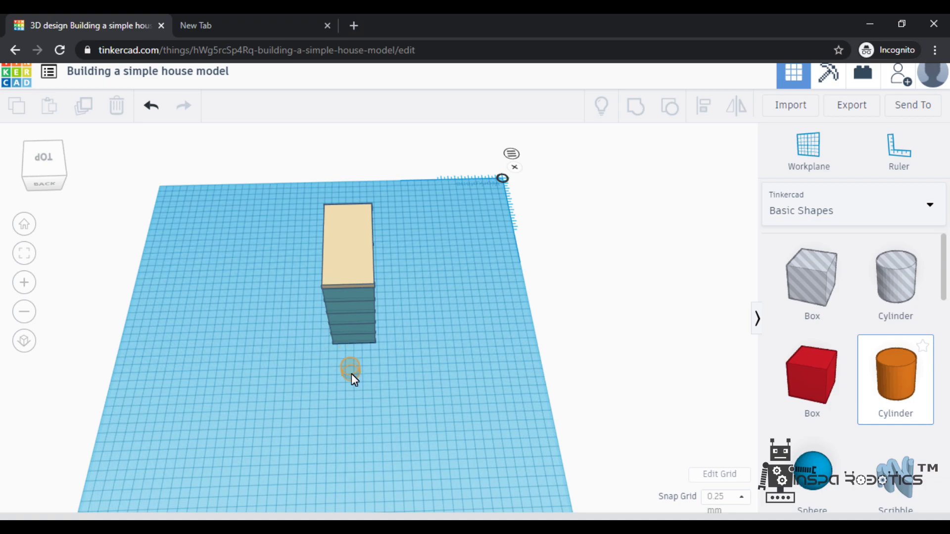
left_click(351, 373)
left_click_drag(342, 382, 333, 458)
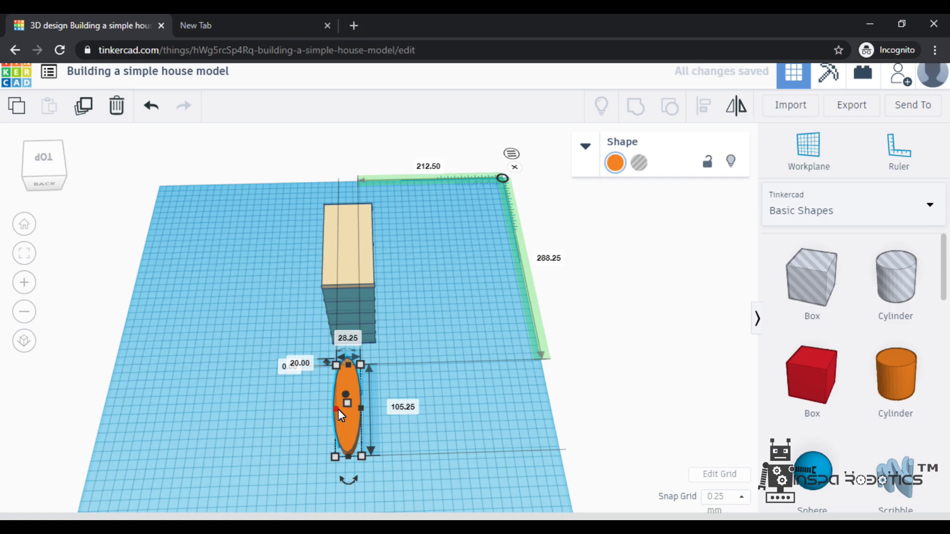
Check the top slab's width, set the elliptical cylinder's width to 50 mm and shift it in line with the building
left_click(332, 281)
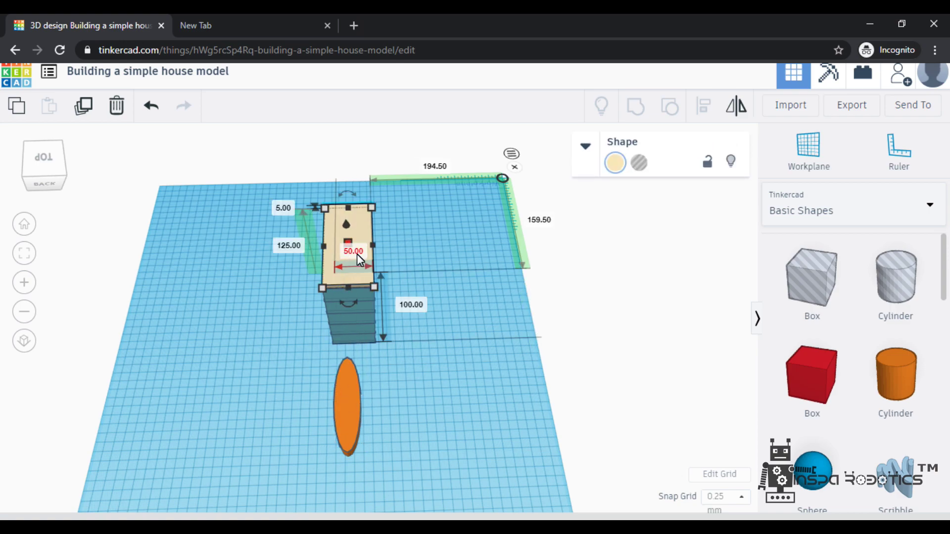
left_click(351, 386)
left_click(349, 336)
type("50")
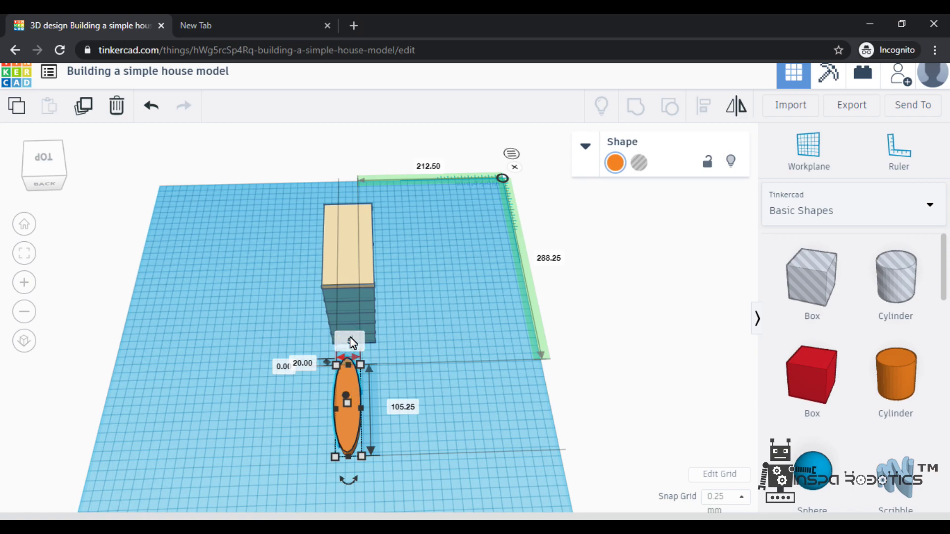
key("Return")
mouse_move(351, 379)
left_mouse_down()
mouse_move(355, 367)
mouse_move(355, 390)
left_mouse_up()
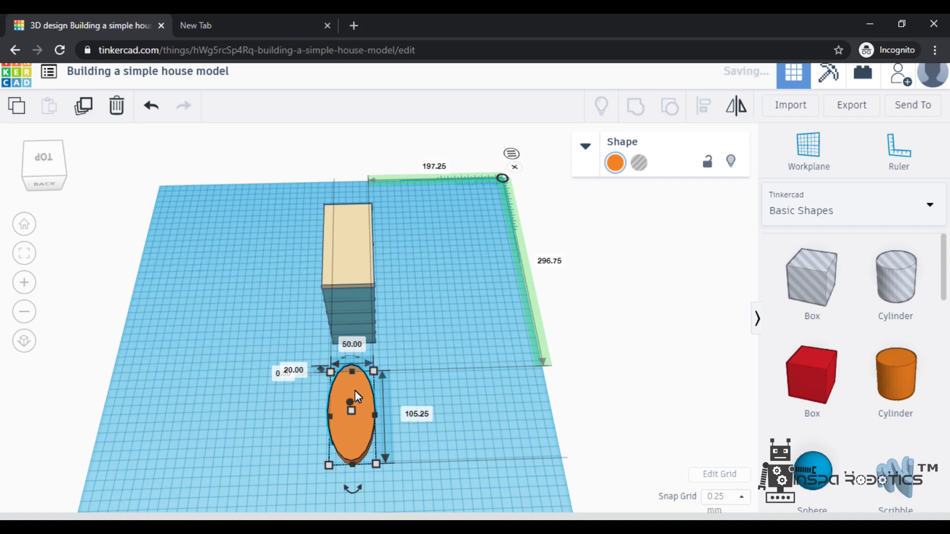
Lengthen the elliptical cylinder and set its length to 125 mm
left_click_drag(357, 466, 348, 485)
left_click(418, 425)
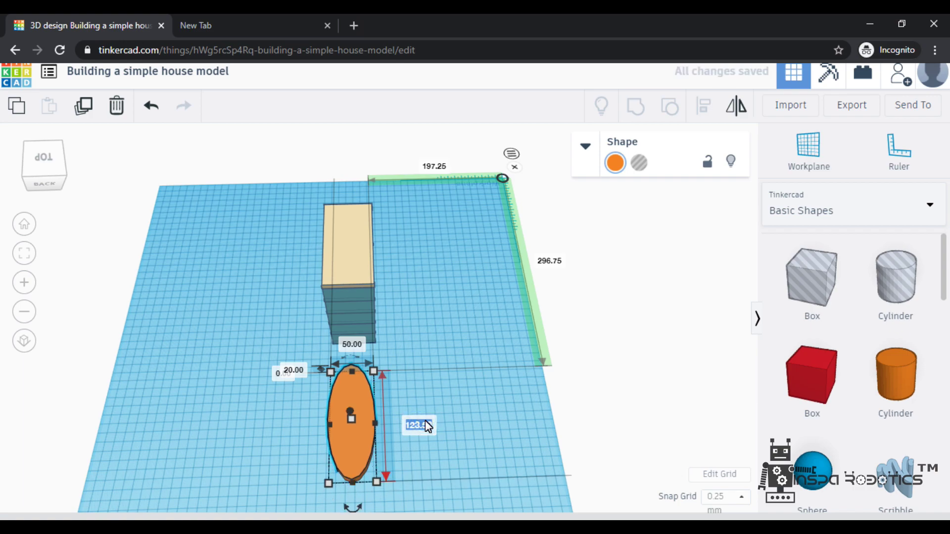
type("125")
key("Return")
left_click(502, 461)
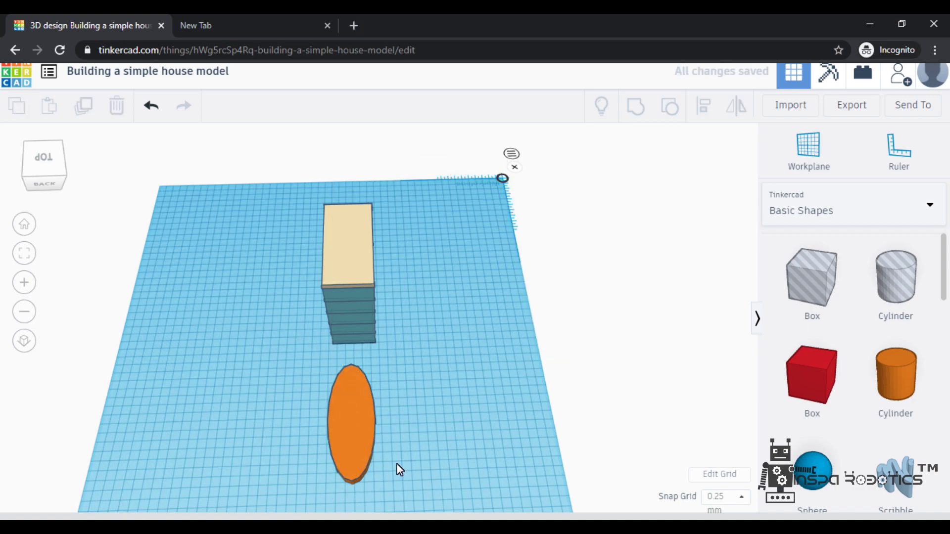
Place a box hole beside the elliptical cylinder and stretch it across to about 130 mm wide and 76.5 mm long
left_click_drag(812, 301, 310, 416)
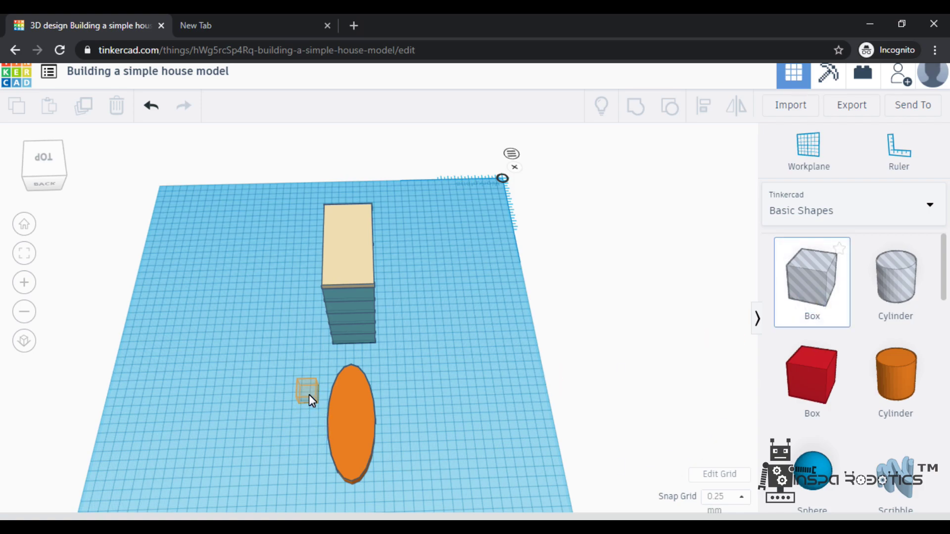
left_click(310, 406)
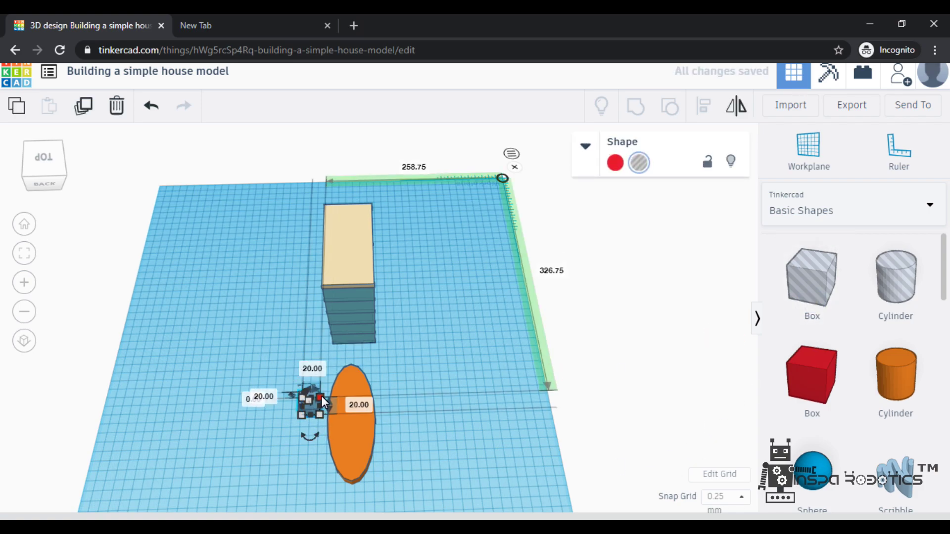
left_click_drag(321, 396, 324, 358)
left_click_drag(320, 416, 420, 429)
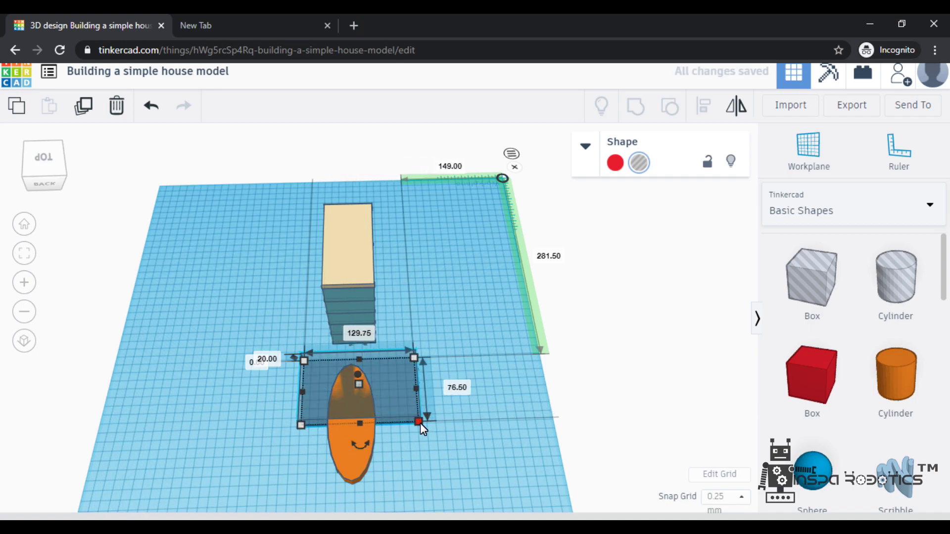
Reposition and enlarge the box hole to cover the whole cylinder, about 122 mm wide and 29 mm high
left_click_drag(379, 379, 380, 432)
scroll(378, 473, "up", 2)
right_click_drag(379, 473, 416, 396)
key("Down")
key("Down")
key("Down")
key("Down")
key("Down")
key("Down")
key("Down")
key("Down")
key("Down")
key("Down")
key("Down")
key("Down")
key("Down")
key("Down")
key("Down")
key("Down")
key("Down")
key("Down")
key("Down")
right_click_drag(491, 373, 178, 278)
left_click_drag(173, 325, 173, 316)
left_click_drag(241, 389, 302, 365)
Set the box hole's length to 125 mm to match the elliptical cylinder
left_click(225, 429)
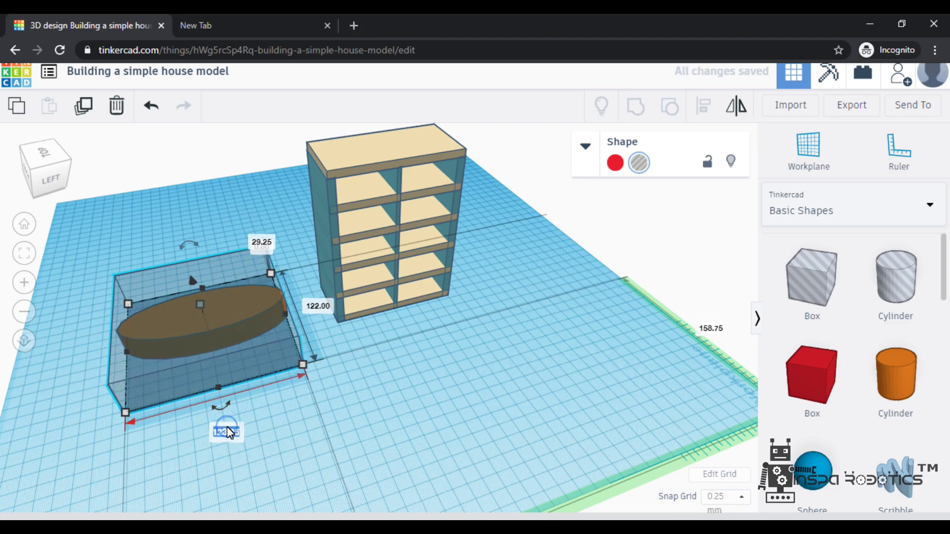
type("125")
right_click_drag(140, 479, 207, 448)
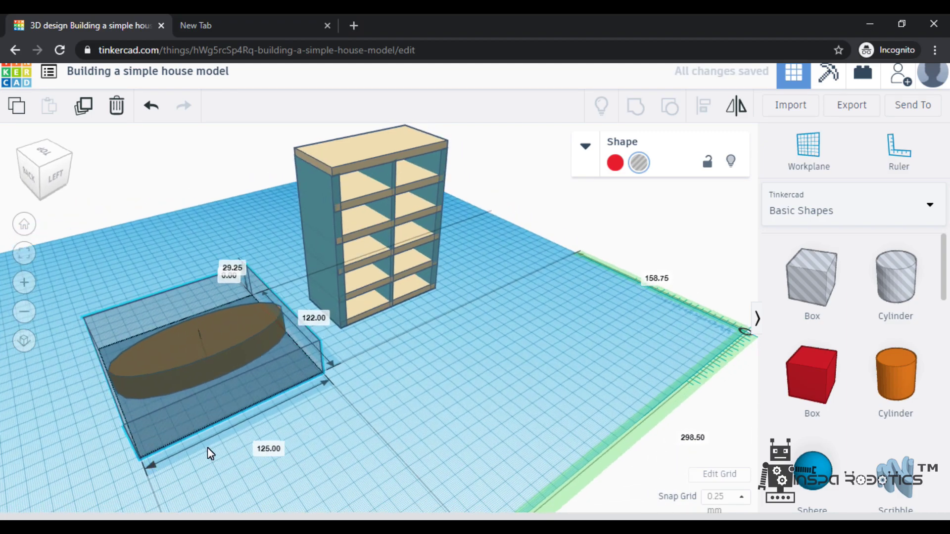
Select the elliptical cylinder and the box hole and align their centres lengthwise
left_click_drag(69, 307, 290, 448)
left_click(703, 110)
left_click(265, 426)
mouse_move(347, 433)
right_mouse_down()
mouse_move(333, 458)
mouse_move(303, 469)
mouse_move(338, 449)
mouse_move(338, 438)
right_mouse_up()
left_click(337, 438)
Set the box hole's length to 62.5 mm and group it with the cylinder to cut the ellipse in half
left_click(236, 375)
left_click(274, 470)
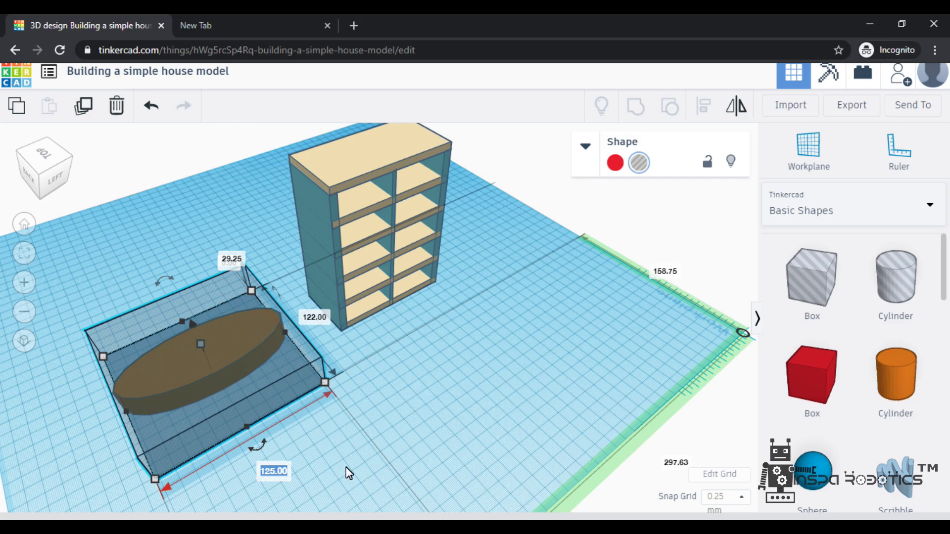
key("Return")
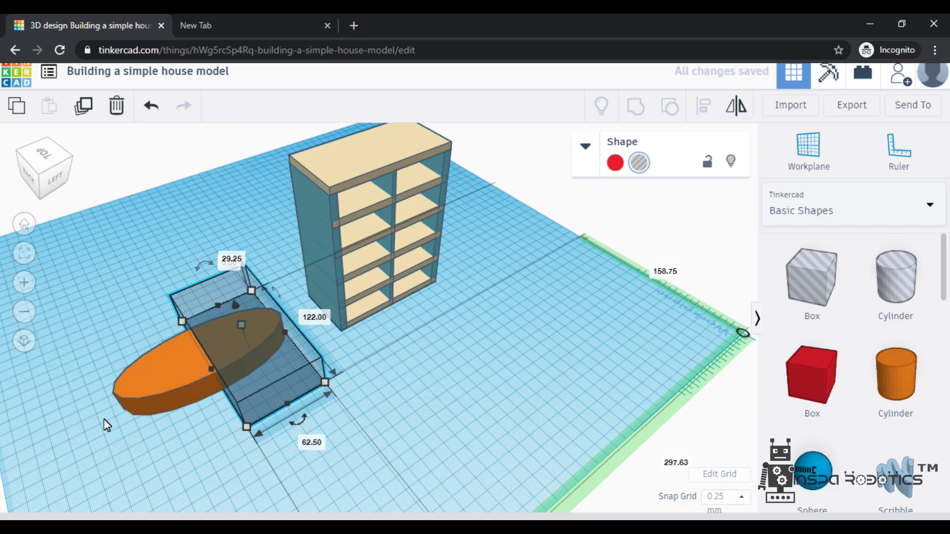
left_click_drag(88, 299, 300, 453)
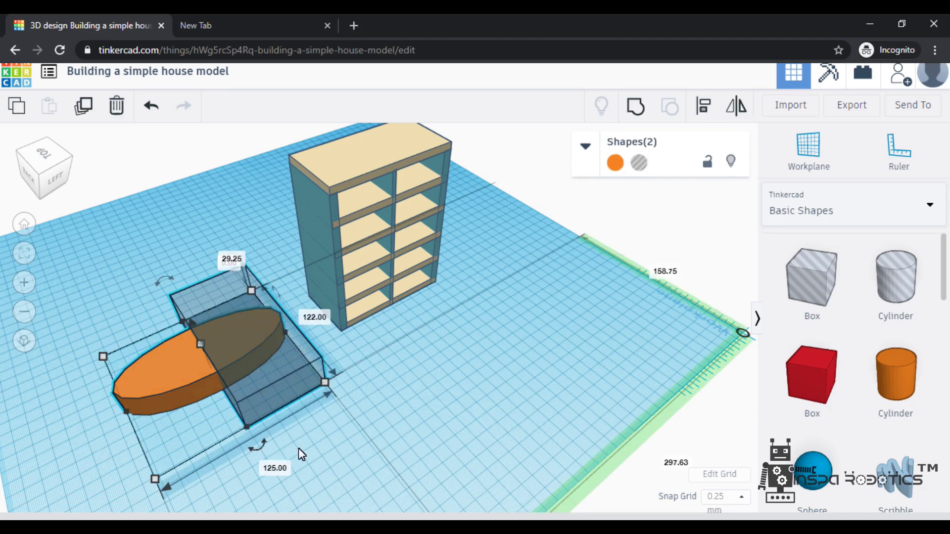
left_click(635, 115)
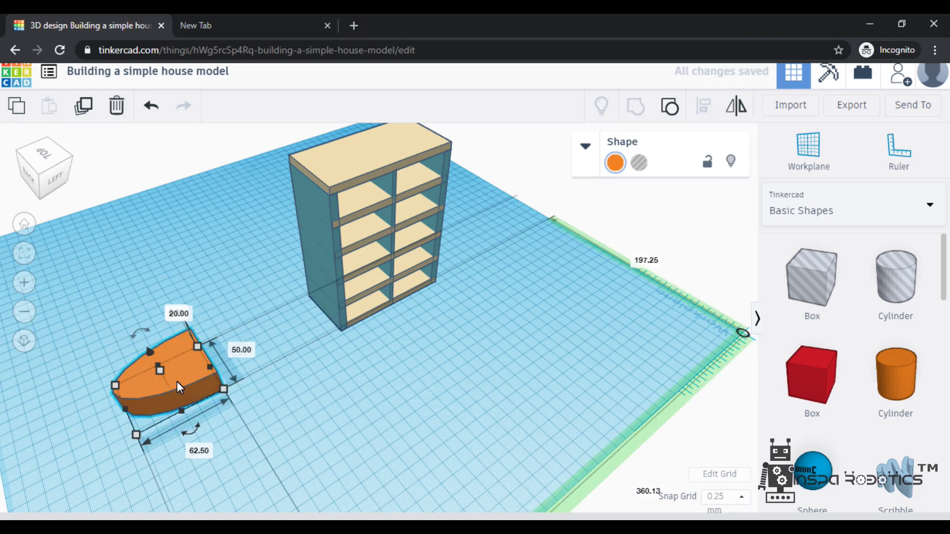
Duplicate the half ellipse and move the copy in front of the building's open side
left_click(84, 112)
left_click_drag(209, 379, 504, 331)
left_click_drag(518, 389, 520, 388)
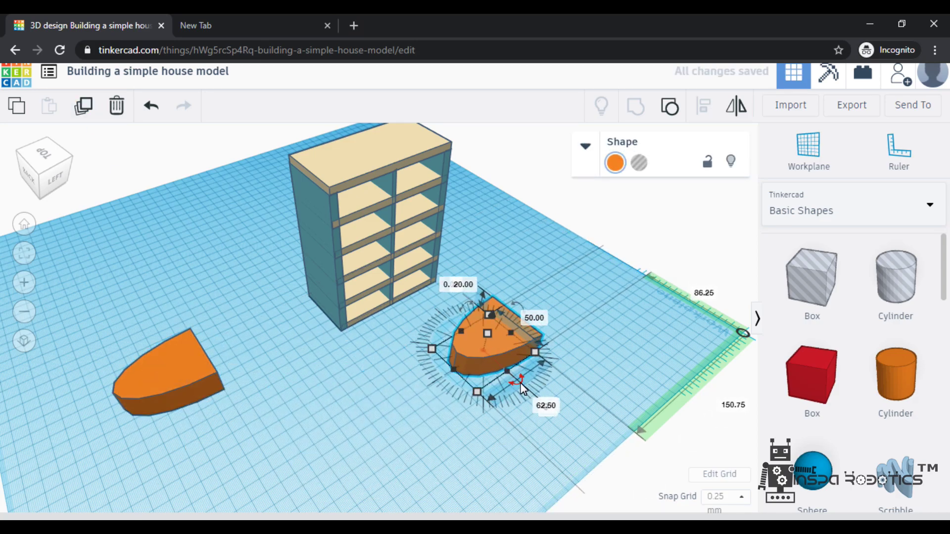
right_click_drag(537, 455, 456, 377)
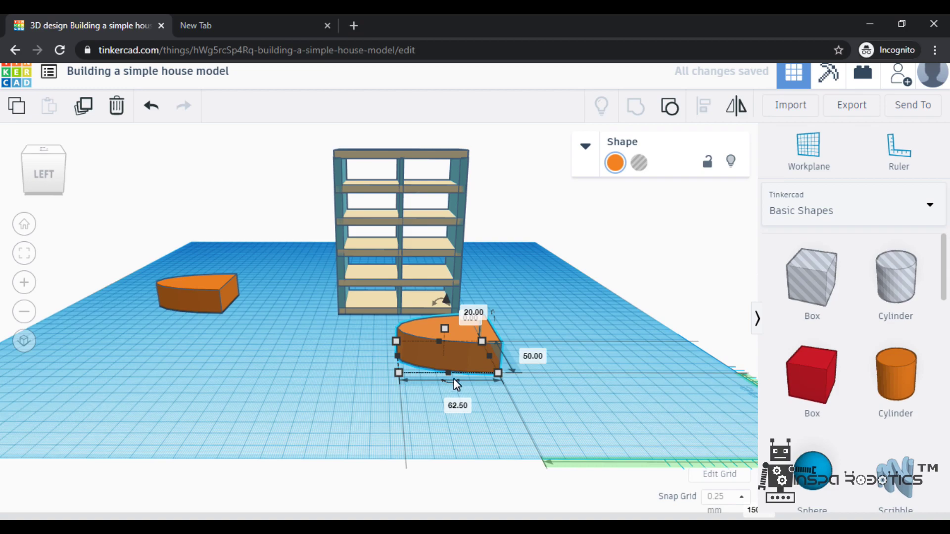
left_click(451, 382)
left_click(452, 359)
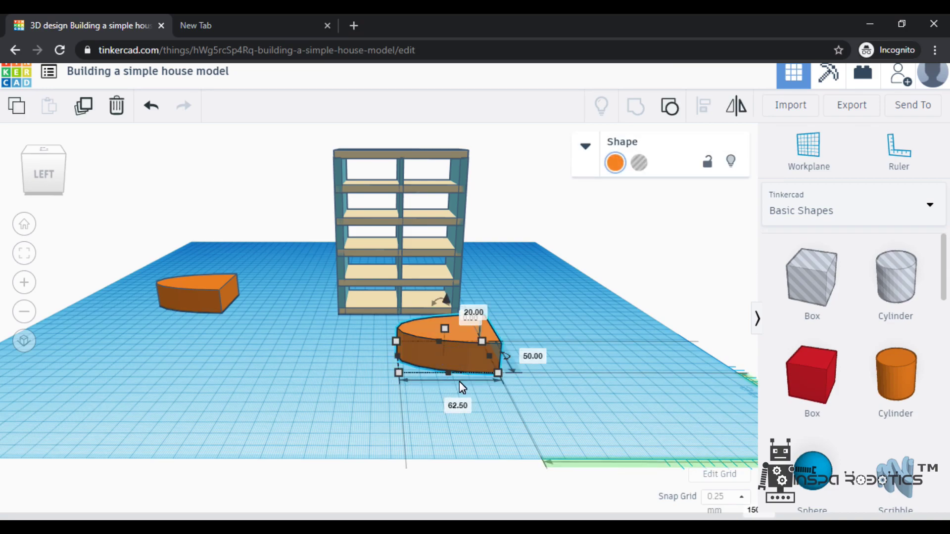
right_click_drag(339, 401, 322, 439)
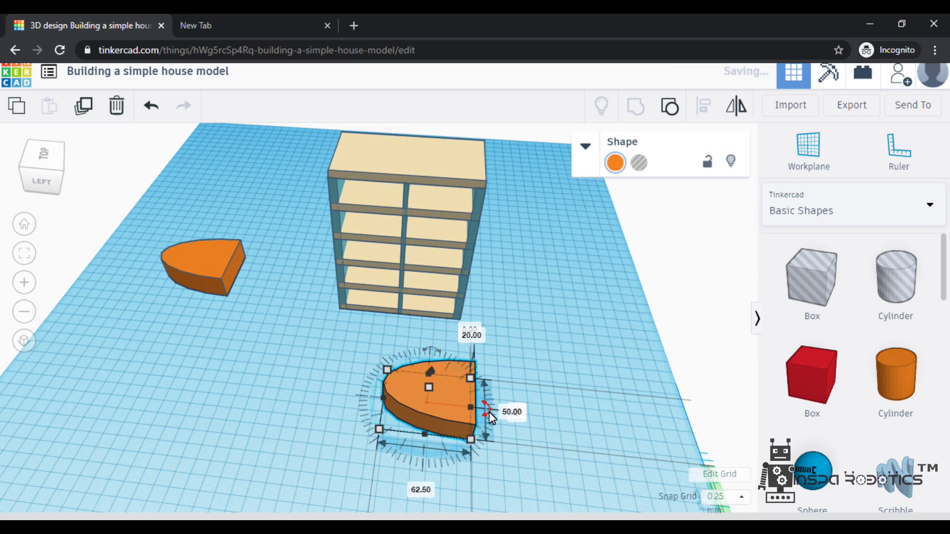
mouse_move(528, 440)
right_mouse_down()
mouse_move(430, 430)
mouse_move(514, 428)
right_mouse_up()
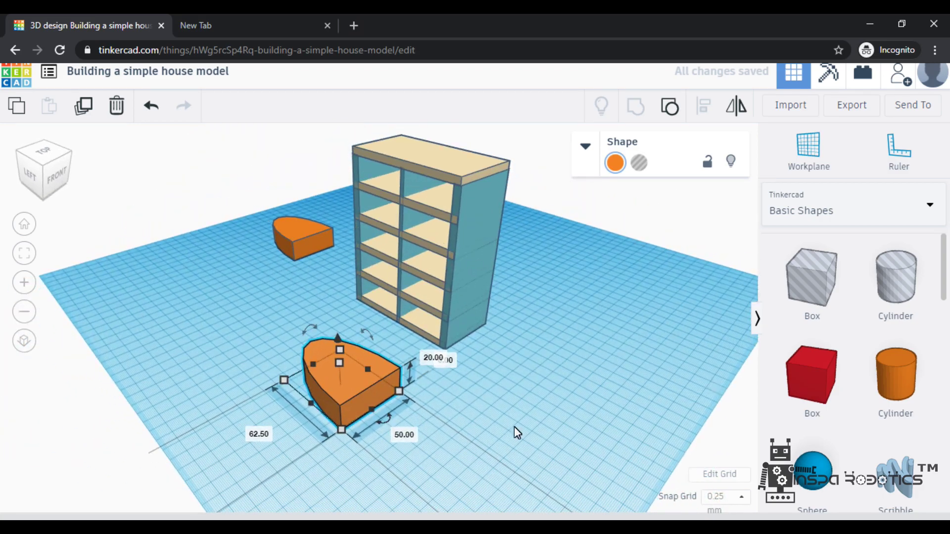
left_click_drag(381, 421, 310, 386)
left_click(377, 411)
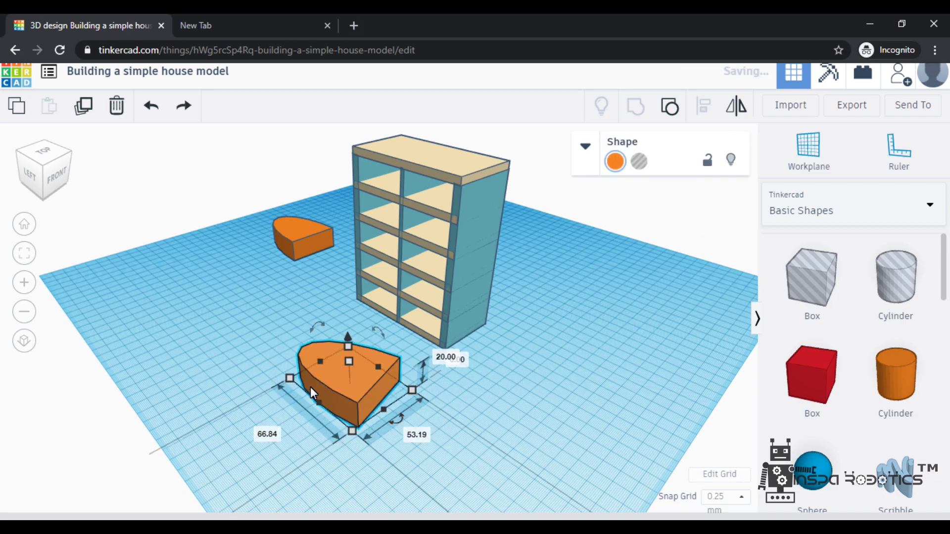
key("ctrl+z")
Turn the half-ellipse copy around so its flat side faces the building and move it to the building's end wall
left_click_drag(389, 421, 295, 351)
left_click_drag(349, 382, 522, 332)
right_click_drag(585, 280, 349, 293)
Nudge the half ellipse flush against the end wall and in line with the wall's width
scroll(370, 501, "up", 10)
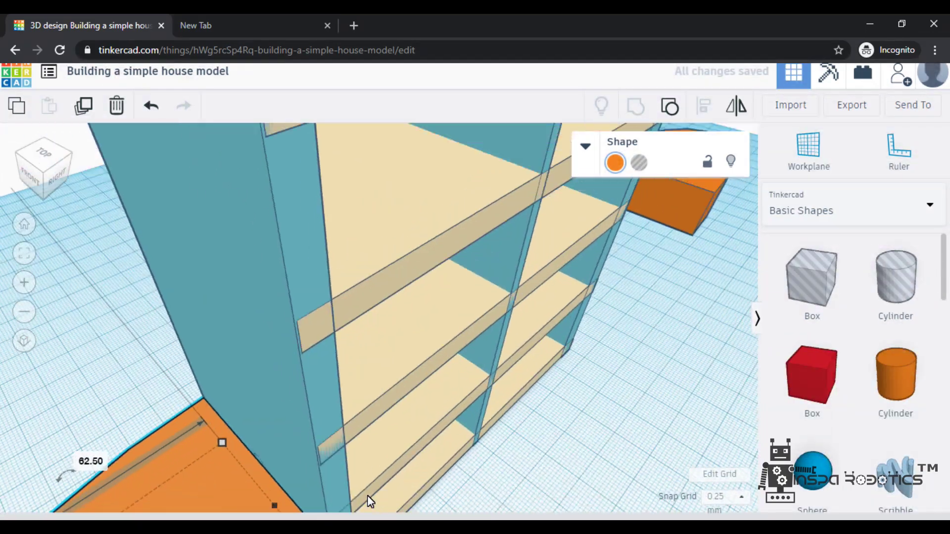
scroll(367, 500, "down", 2)
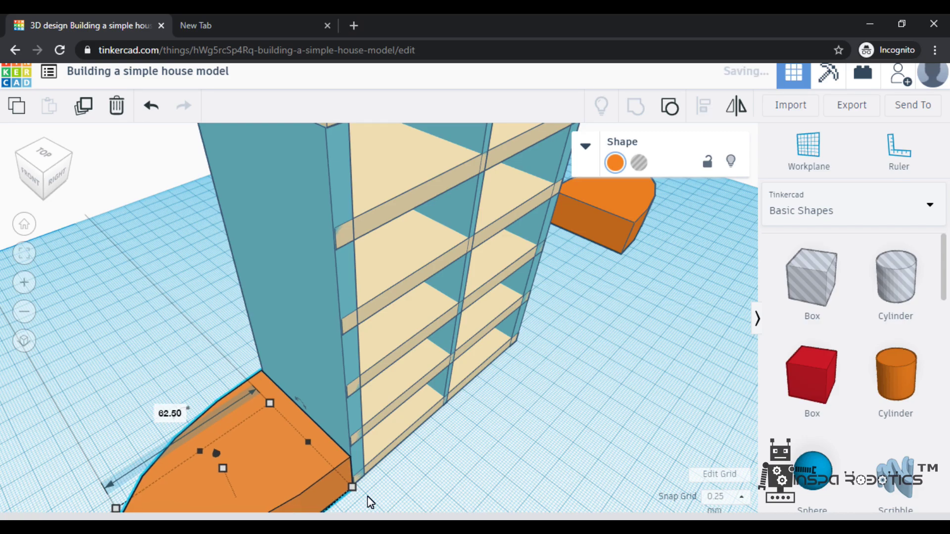
key("Right")
key("Up")
key("Up")
key("Up")
key("Right")
Move the other half ellipse against the building's opposite end wall and line it up with the wall's width
right_click_drag(370, 503, 337, 403)
left_click(337, 402)
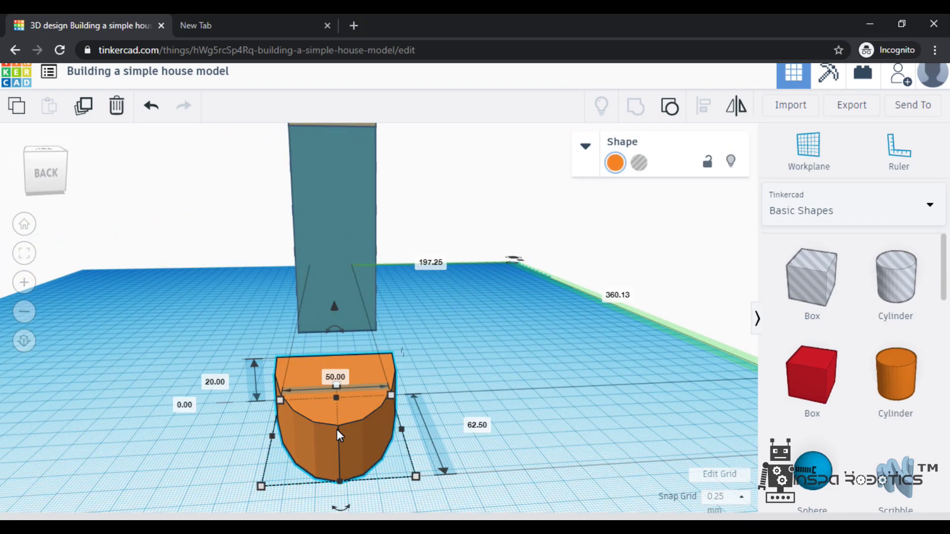
right_click_drag(451, 354, 207, 413)
left_click_drag(206, 413, 285, 363)
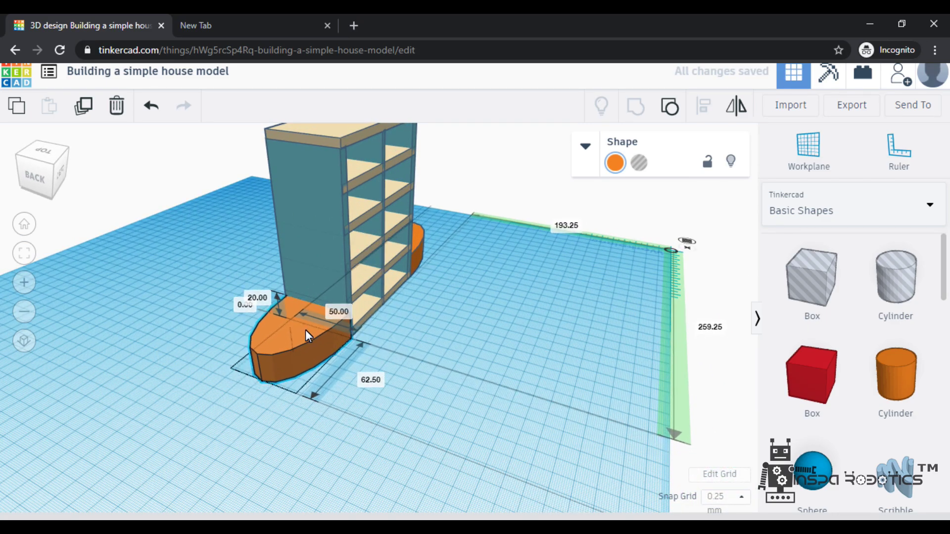
right_click_drag(219, 389, 483, 386)
scroll(463, 367, "down", 3)
scroll(462, 366, "up", 5)
scroll(442, 342, "up", 3)
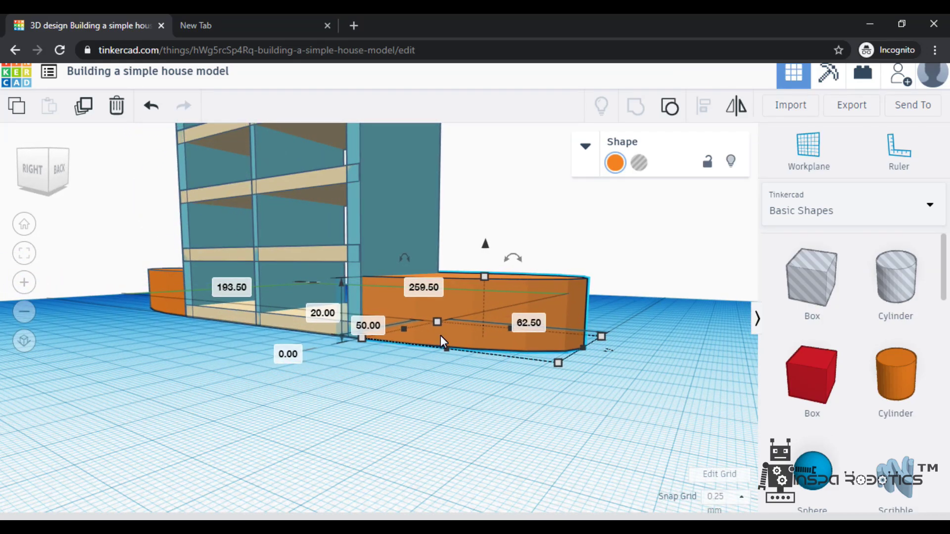
right_click_drag(636, 403, 484, 441)
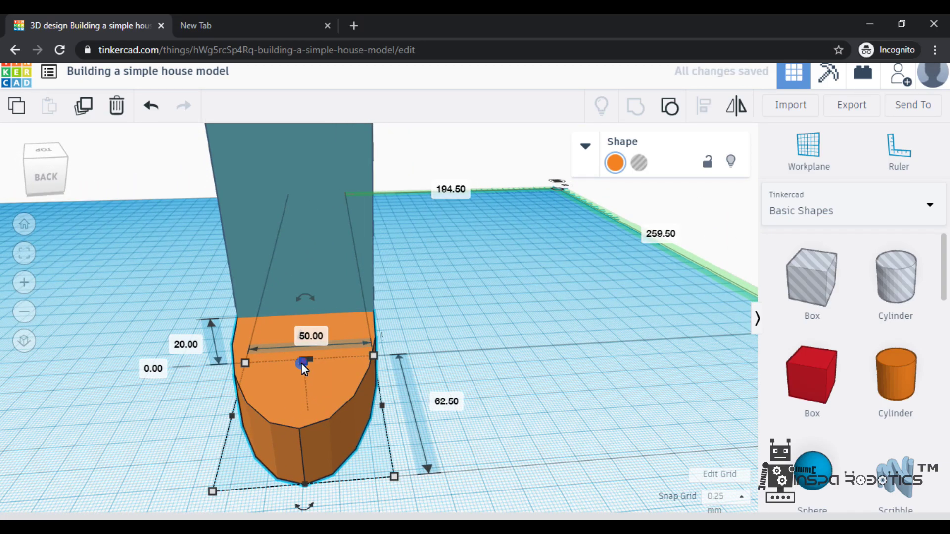
Set the height of the half ellipse at the back end wall to 125 mm
left_click(186, 345)
type("125")
key("Return")
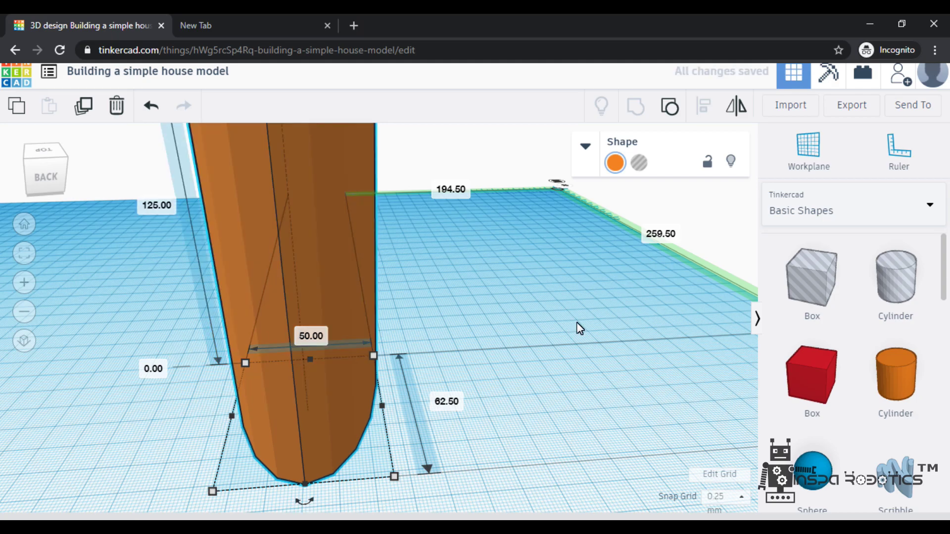
Set the height of the half ellipse at the front end wall to 125 mm as well
scroll(566, 343, "down", 5)
right_click_drag(156, 376, 372, 355)
left_click(372, 355)
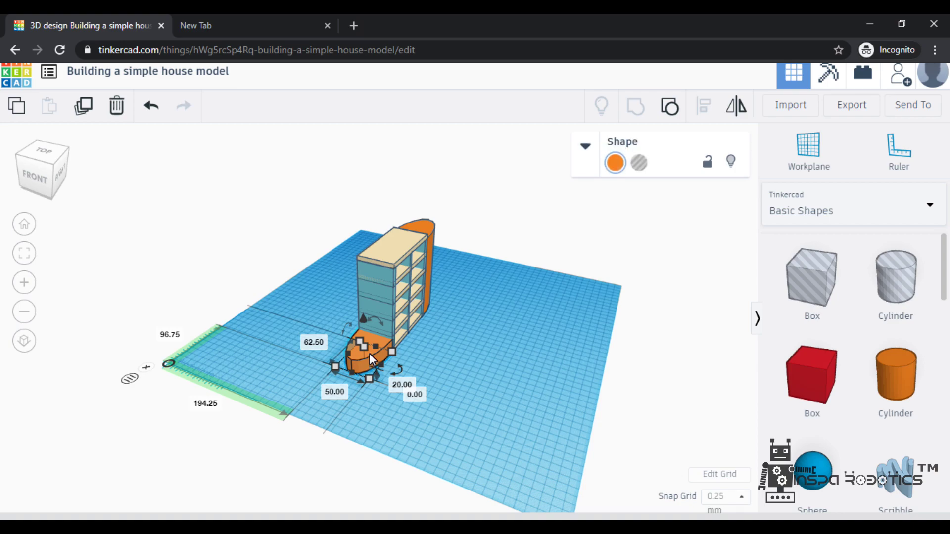
right_click_drag(396, 427, 319, 310)
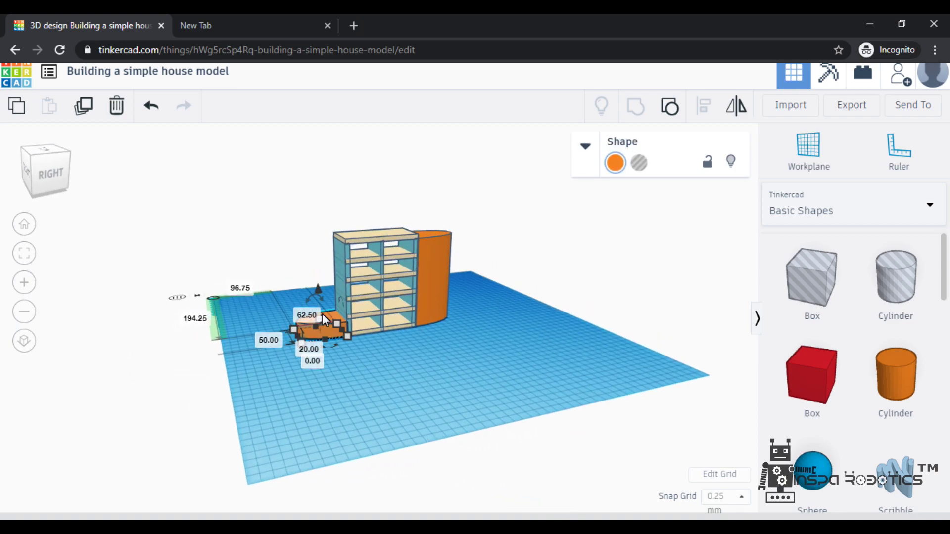
scroll(327, 340, "up", 4)
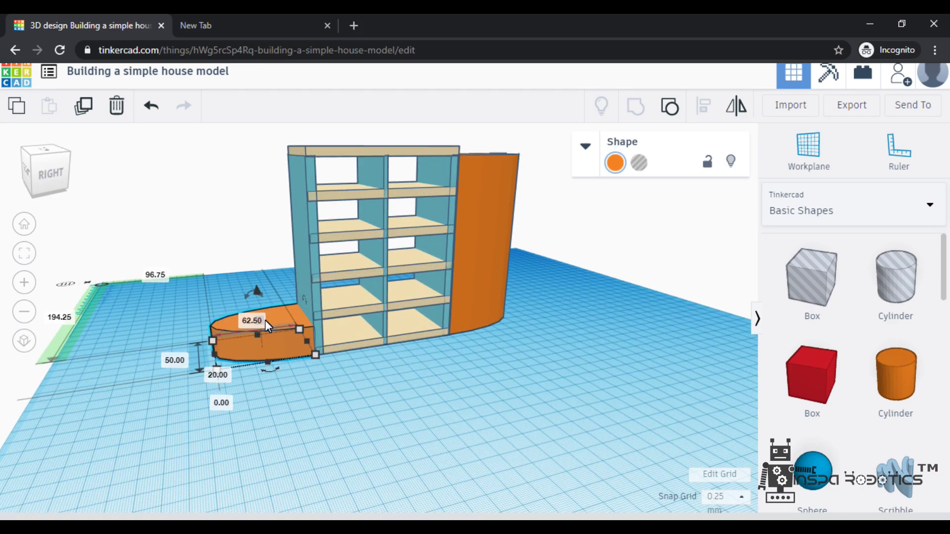
left_click(394, 381)
left_click(275, 352)
right_click_drag(276, 393, 264, 296)
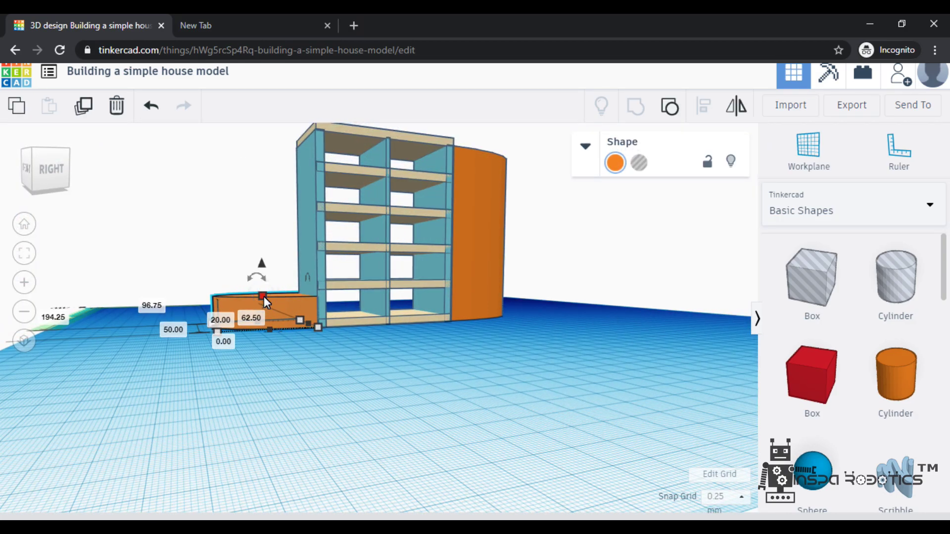
left_click(223, 321)
type("125")
key("Return")
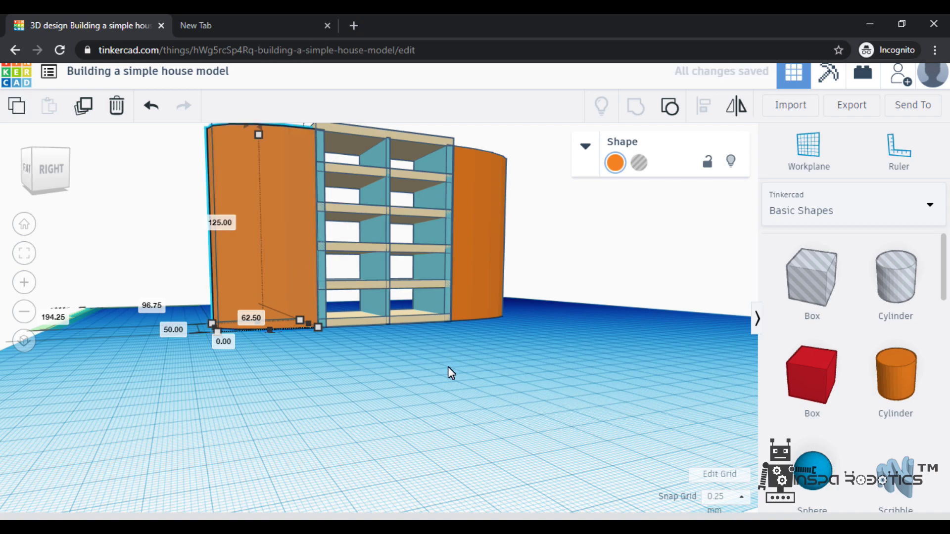
Add a box in front of the building's open side and check the bottom floor slab's length
right_click_drag(448, 372, 396, 408)
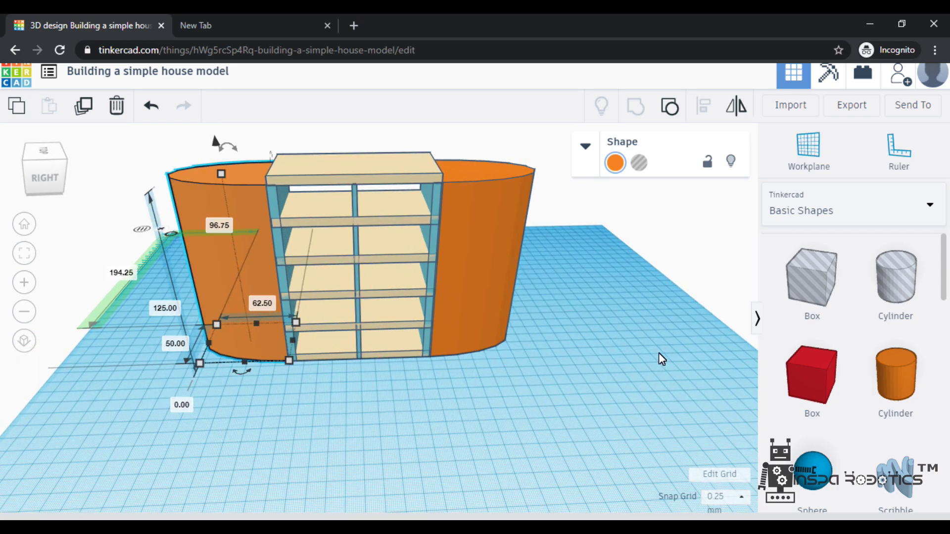
left_click(819, 373)
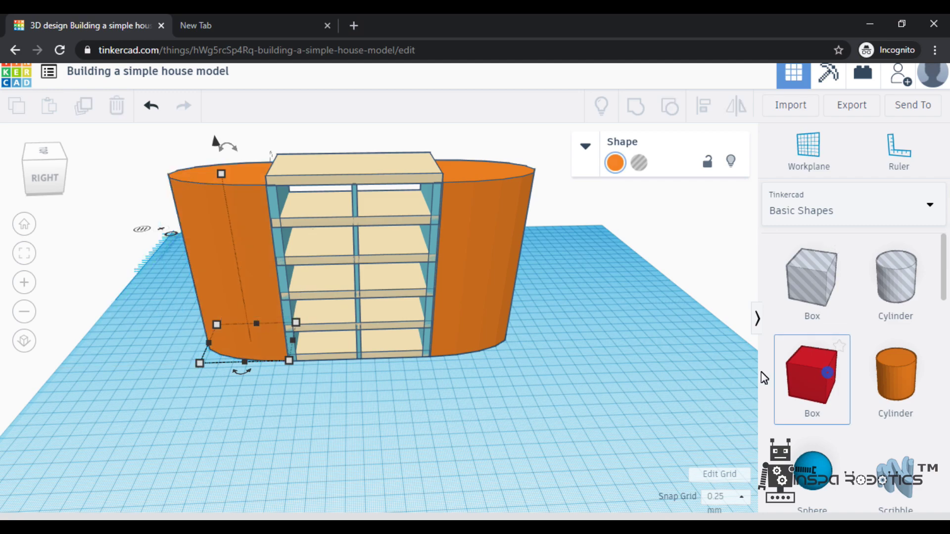
left_click(303, 414)
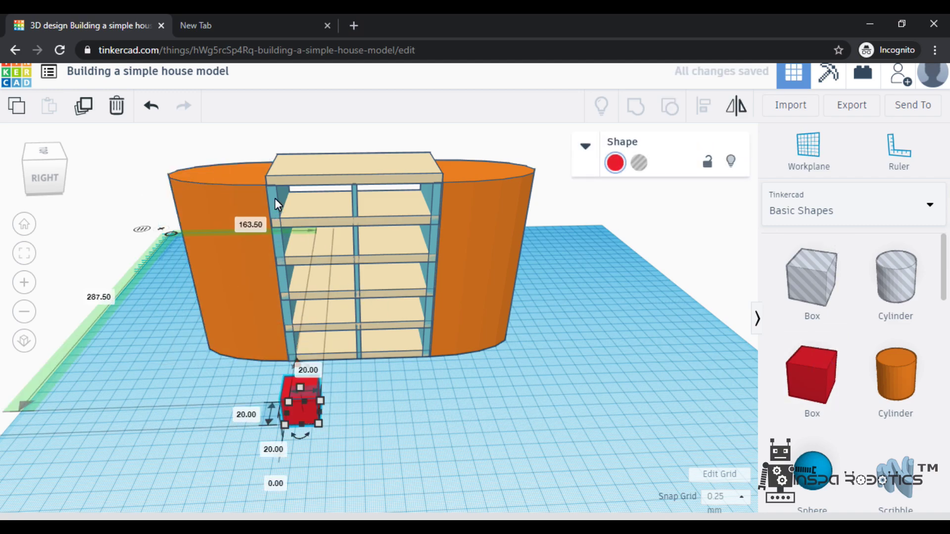
left_click(342, 356)
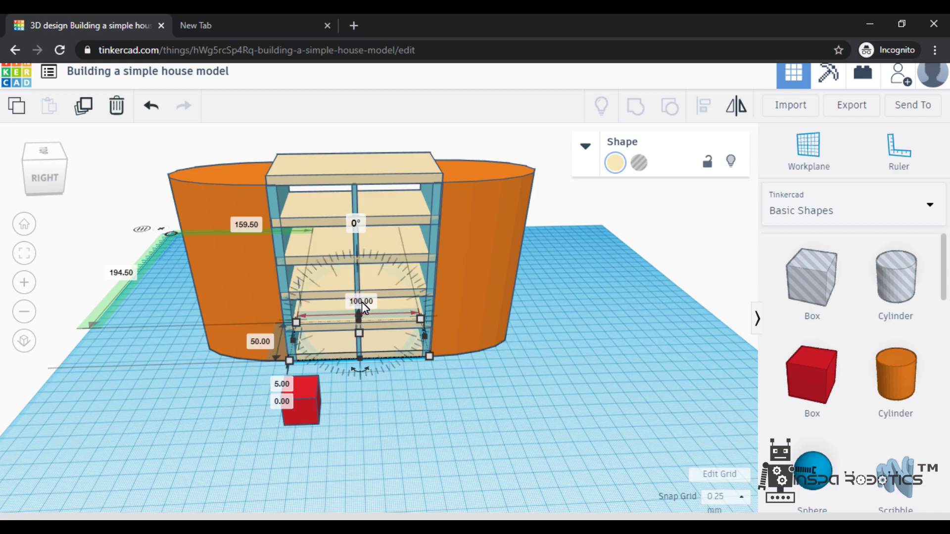
left_click(302, 414)
Set the box's length to 100 mm and its thickness to 2 mm
left_click_drag(319, 428, 458, 432)
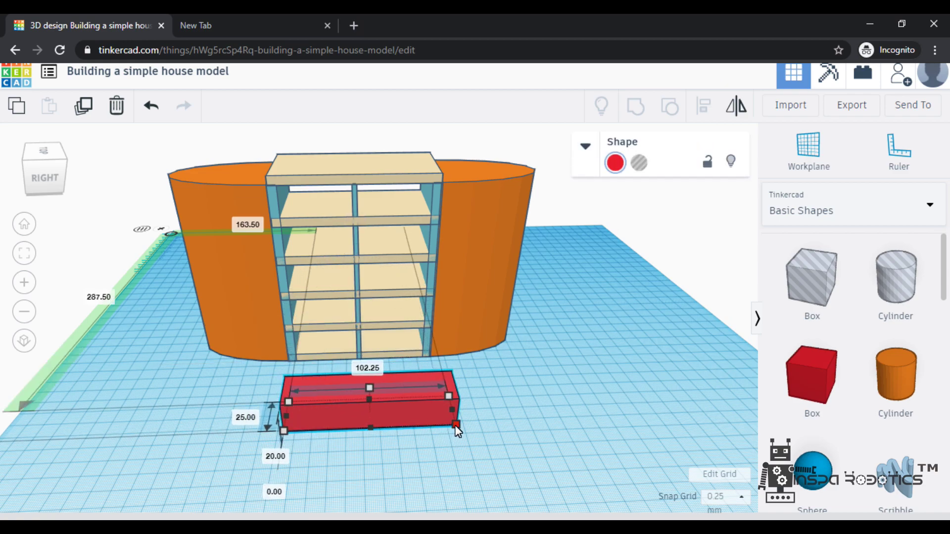
type("100")
key("Return")
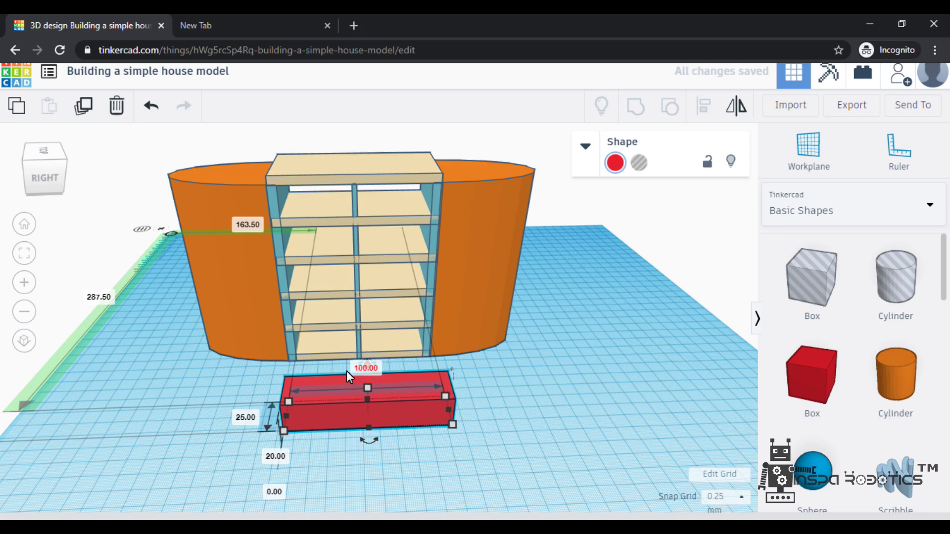
mouse_move(393, 418)
left_mouse_down()
mouse_move(375, 420)
mouse_move(385, 420)
left_mouse_up()
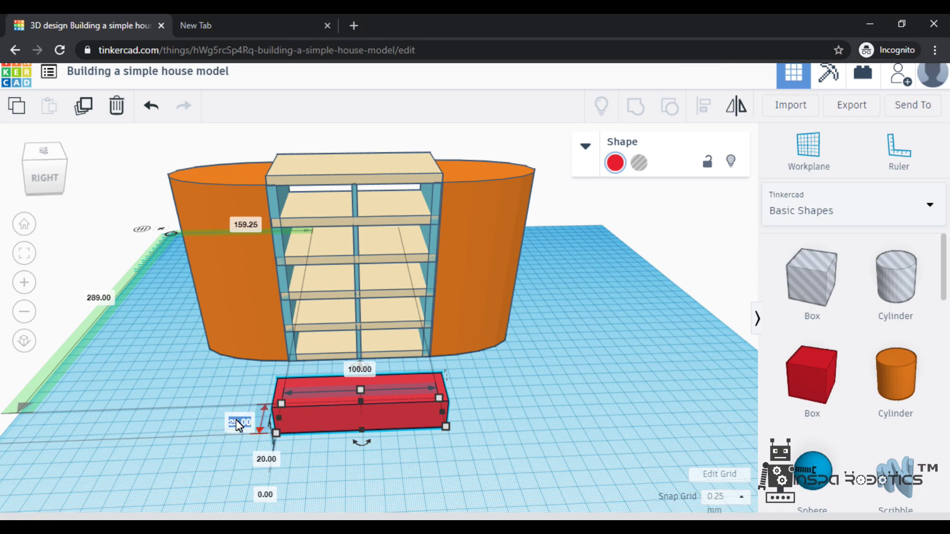
key("Return")
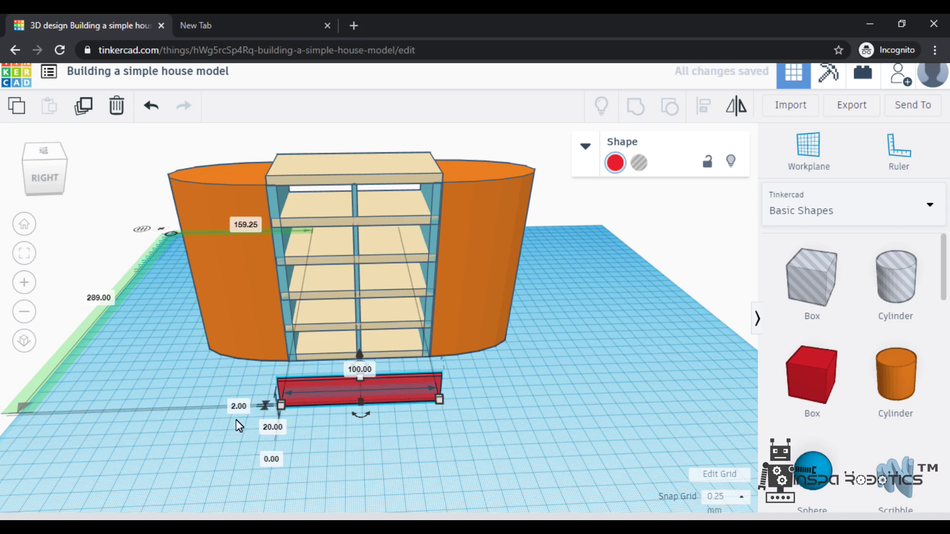
Colour the thin box panel dark blue and make it transparent
left_click(639, 163)
left_click(615, 162)
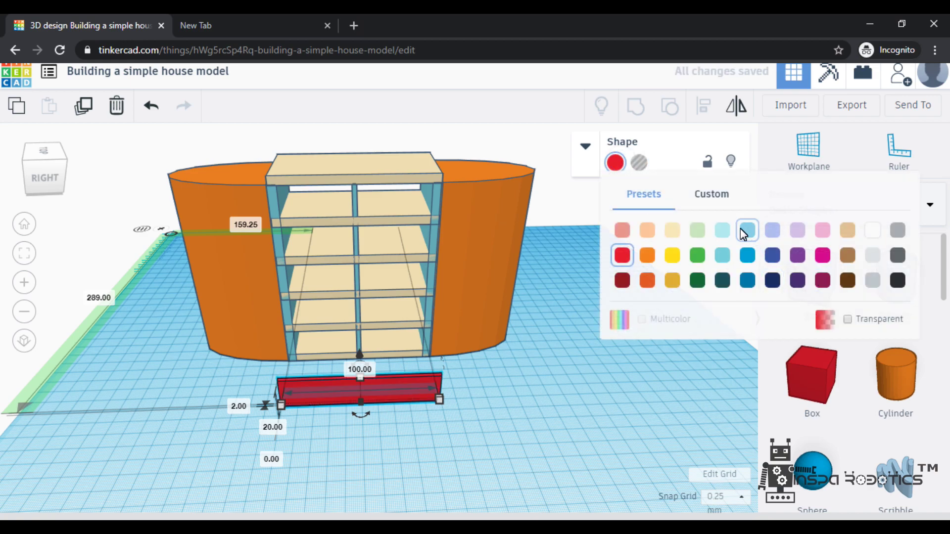
left_click(723, 255)
left_click(615, 164)
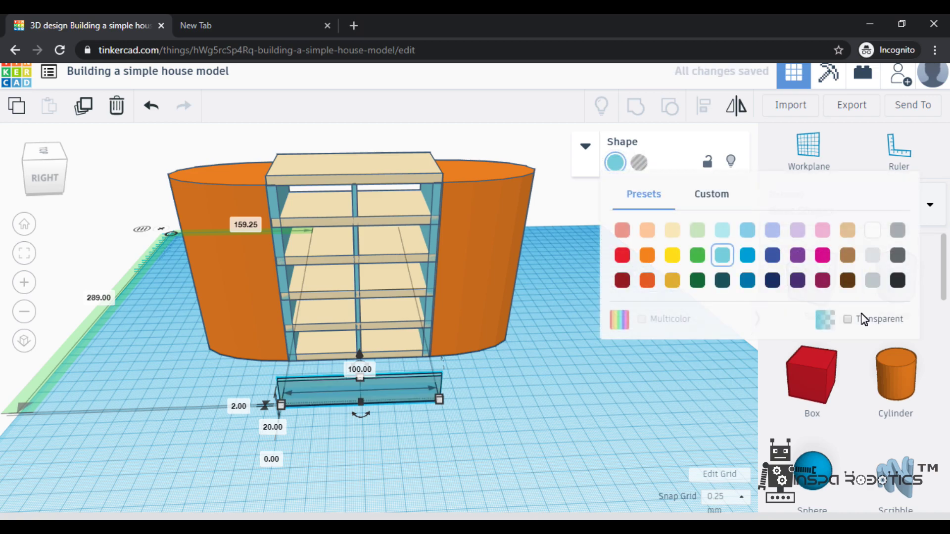
left_click(848, 320)
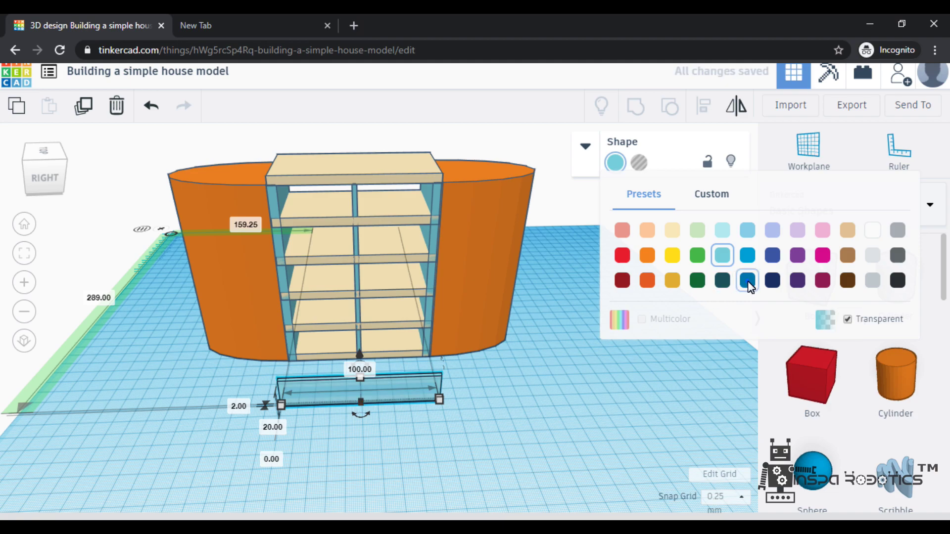
left_click(748, 281)
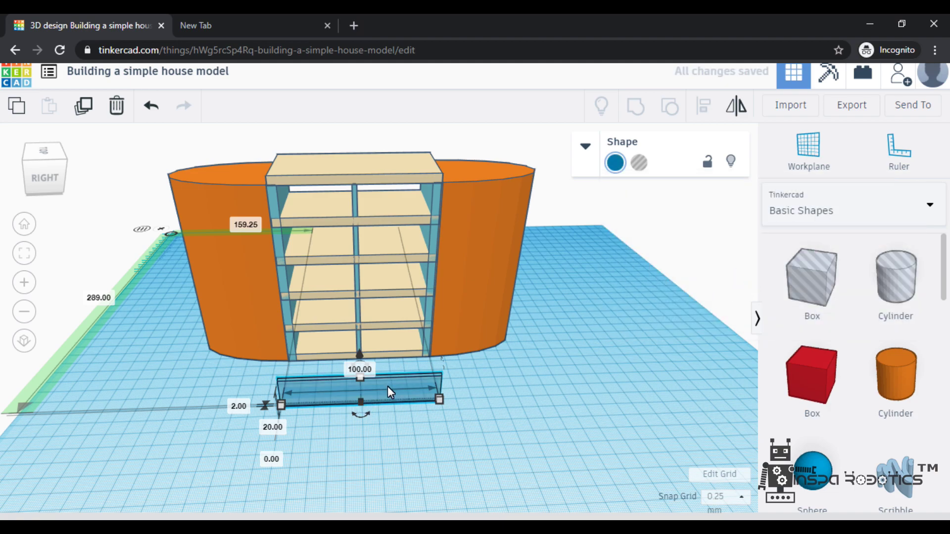
Move the transparent blue panel into the opening of the bottom storey
left_click_drag(388, 393, 387, 342)
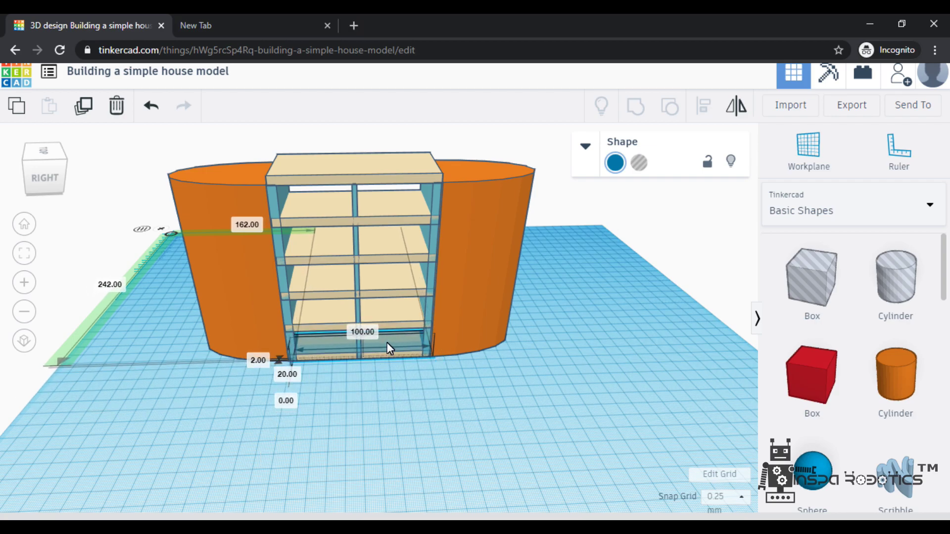
right_click_drag(379, 389, 389, 412)
scroll(361, 318, "up", 5)
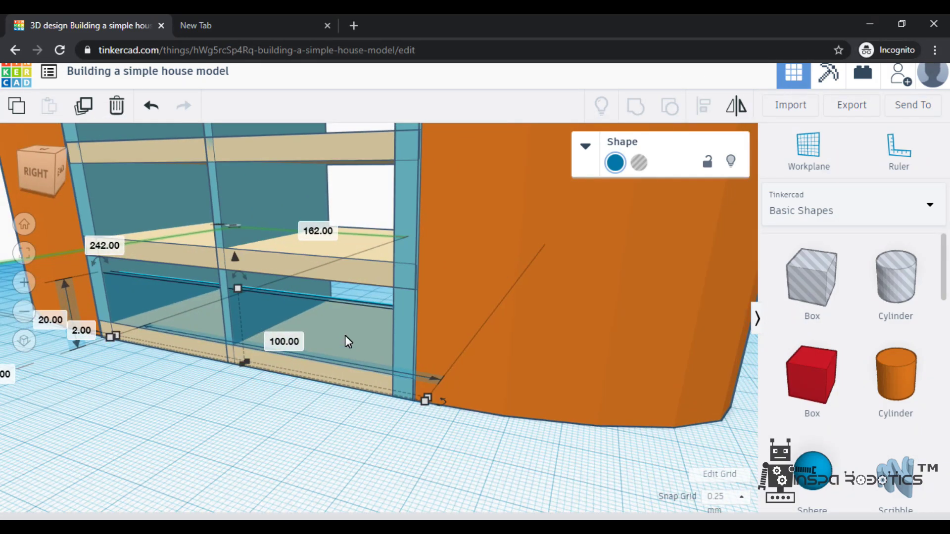
Resize the blue panel to 99 mm long and 25 mm high, and raise it 1.25 mm above the workplane
left_click_drag(238, 288, 236, 268)
right_click_drag(289, 417, 492, 436)
left_click(428, 406)
left_click_drag(571, 325, 582, 327)
left_click_drag(528, 281, 527, 277)
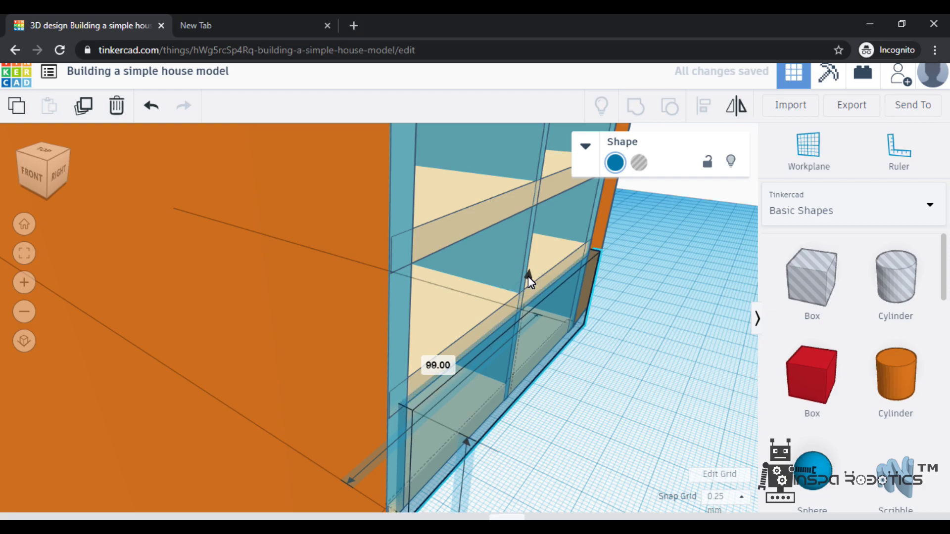
right_click_drag(604, 417, 525, 394)
right_click_drag(352, 378, 361, 386)
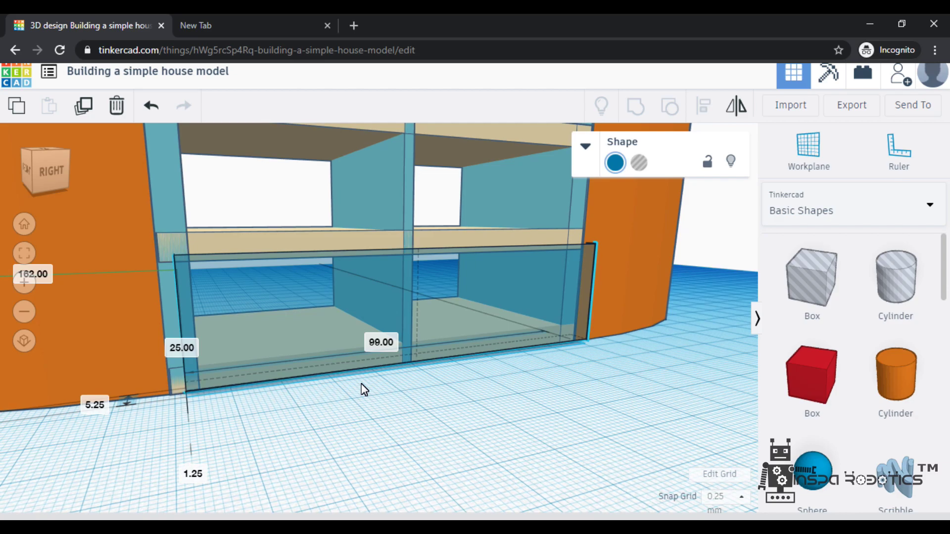
Stretch the blue panel to 99.5 mm long and 4.25 mm thick across the opening, and raise it to 1.75 mm
left_click_drag(186, 394, 171, 392)
mouse_move(504, 440)
right_mouse_down()
mouse_move(413, 438)
mouse_move(439, 447)
mouse_move(519, 434)
mouse_move(510, 437)
right_mouse_up()
right_click_drag(648, 388, 509, 365)
left_click_drag(509, 364, 505, 369)
right_click_drag(493, 376, 173, 395)
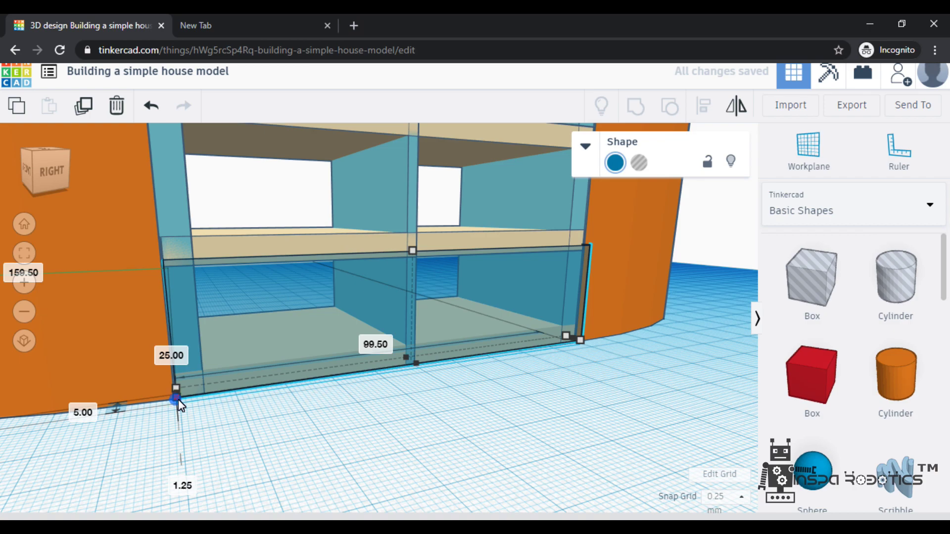
left_click_drag(181, 399, 318, 430)
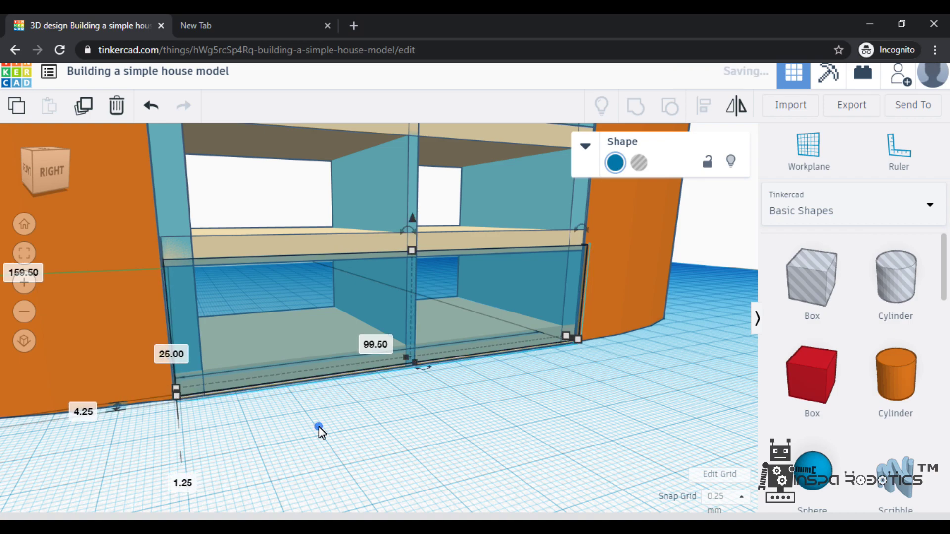
left_click_drag(414, 221, 413, 218)
Duplicate the blue panel on the bottom storey and raise the copy to 30 mm above the workplane
left_click(85, 105)
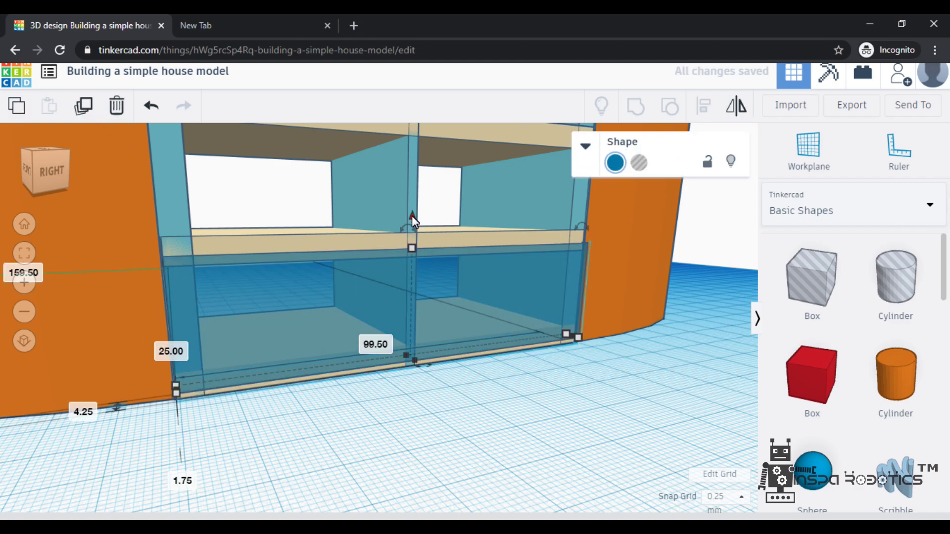
left_click_drag(412, 216, 423, 130)
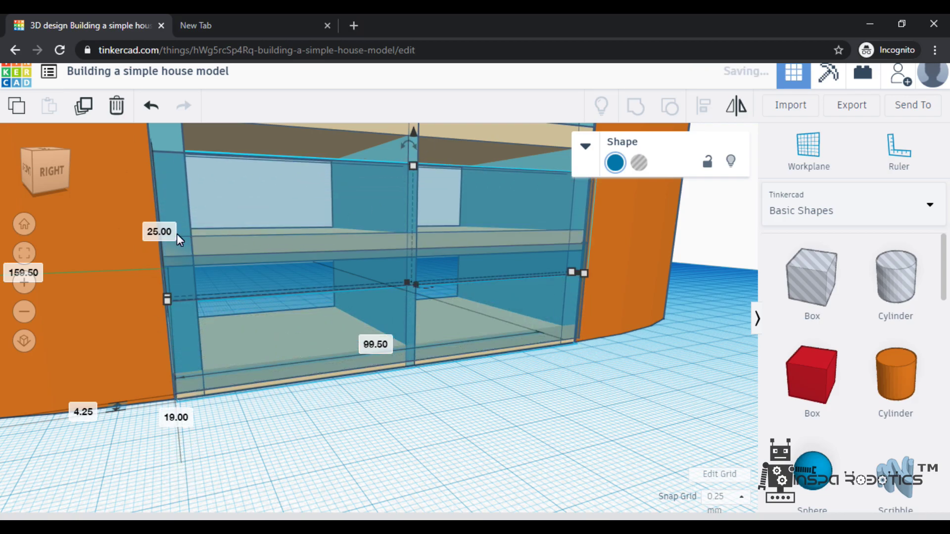
mouse_move(468, 450)
right_mouse_down()
mouse_move(438, 470)
mouse_move(448, 447)
mouse_move(483, 447)
right_mouse_up()
left_click(148, 430)
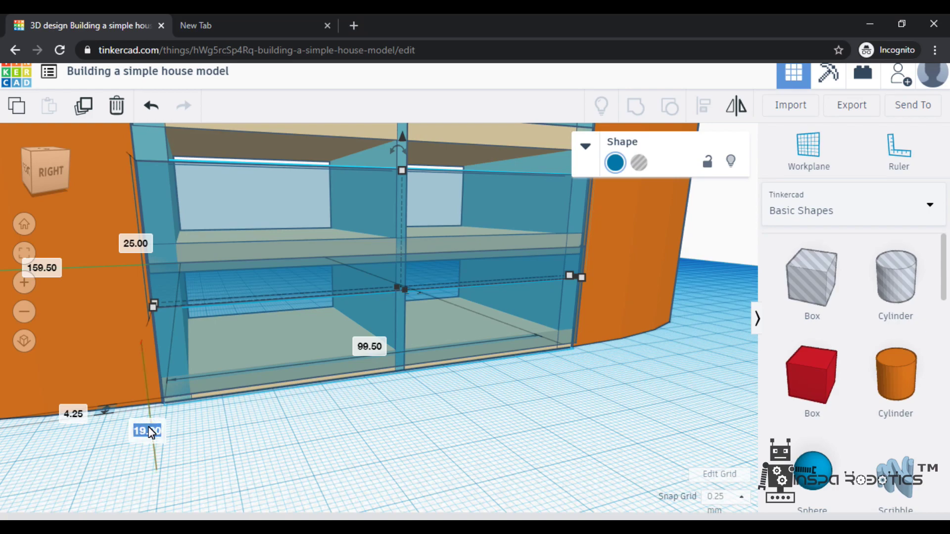
type("25")
key("Return")
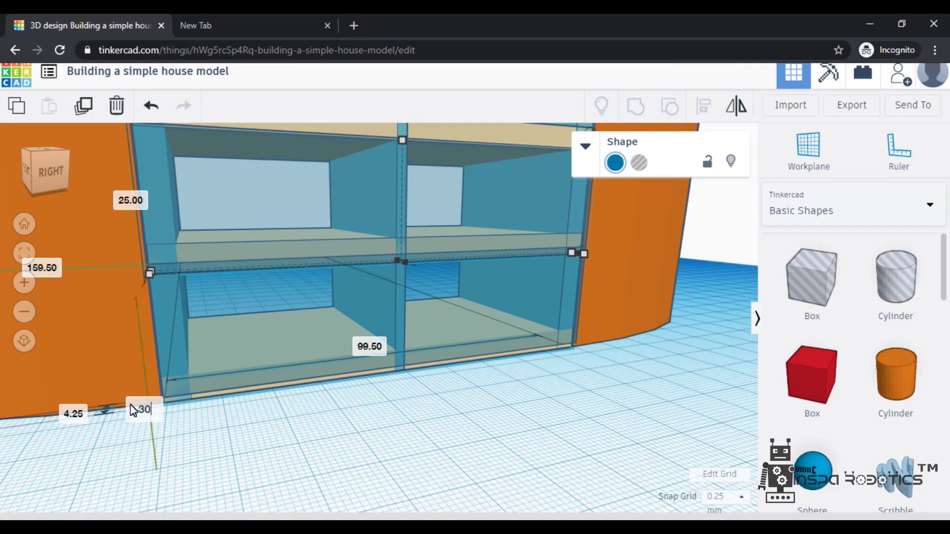
left_click(133, 411)
type("30")
key("Return")
Fit the copied blue panel to the second storey by lowering it to 28.75 mm and reducing its height to 22.75 mm
right_click_drag(310, 445, 307, 275)
left_click_drag(383, 140, 384, 149)
right_click_drag(267, 464, 462, 213)
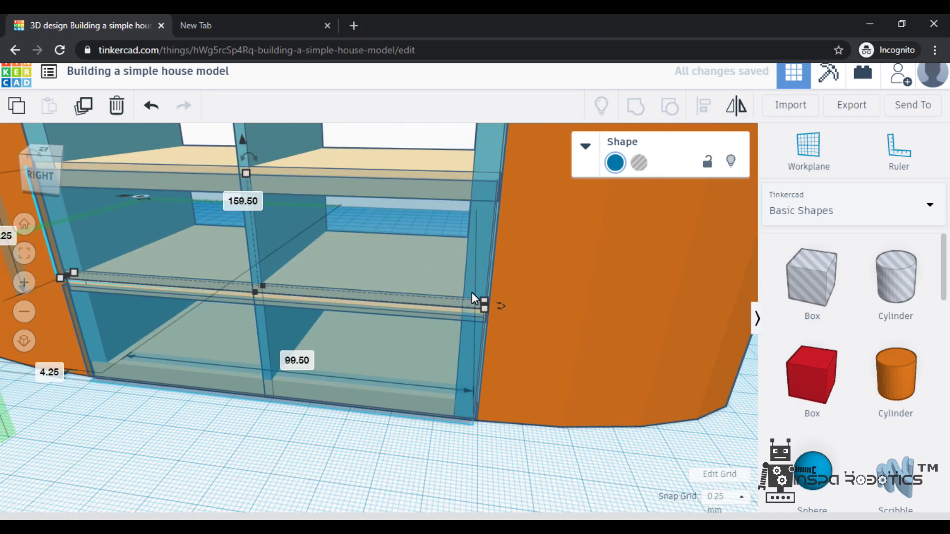
left_click_drag(247, 175, 247, 183)
right_click_drag(185, 469, 257, 426)
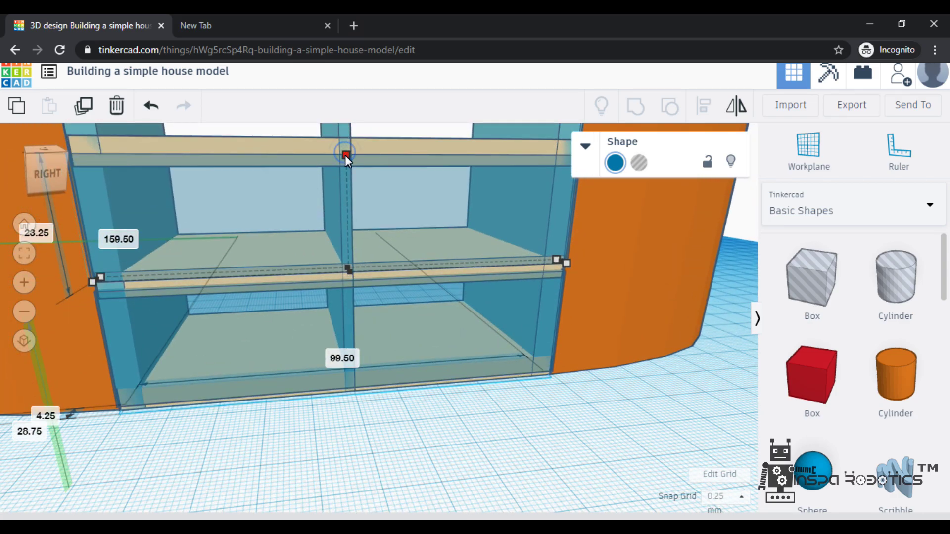
left_click_drag(347, 159, 341, 190)
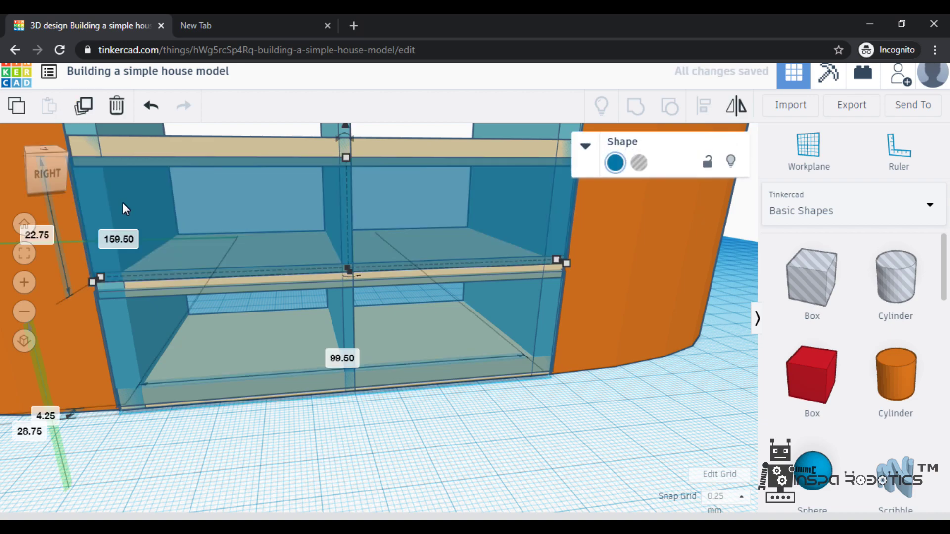
Duplicate the second-storey blue panel upward until all the remaining storeys are covered
scroll(287, 386, "down", 3)
left_click_drag(355, 174, 371, 81)
right_click_drag(488, 422, 475, 384)
left_click(80, 105)
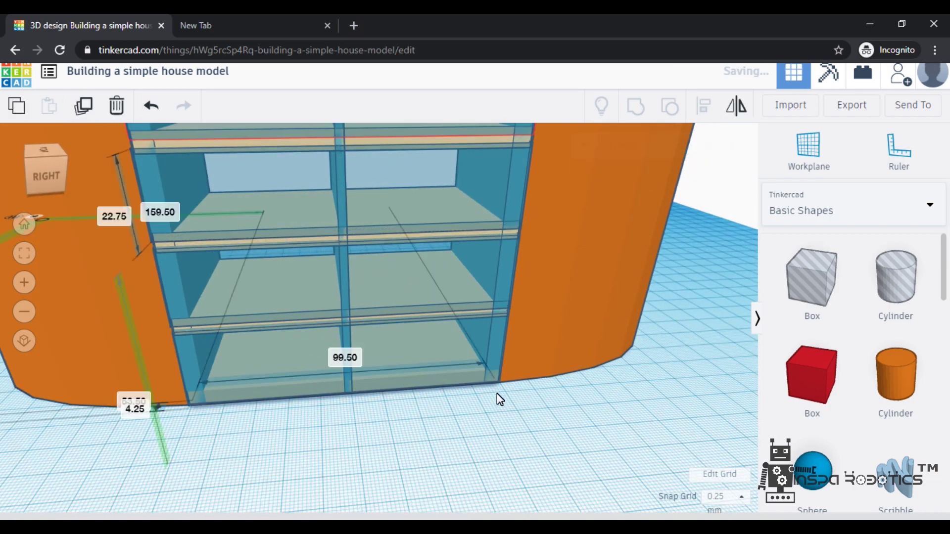
scroll(496, 397, "down", 5)
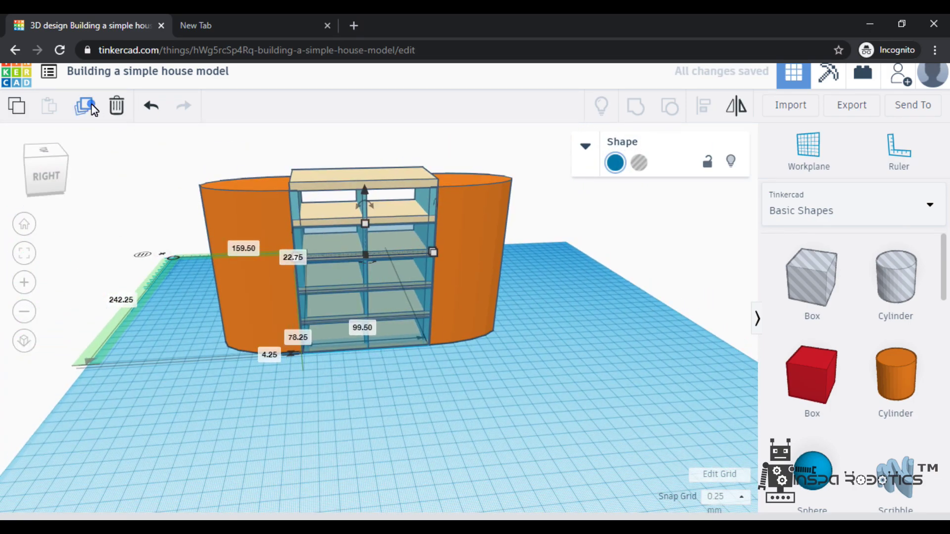
left_click(84, 105)
Place a red box in front of the house's uncovered side, set its length to 100 mm and move it up to the opening
right_click_drag(369, 411, 651, 430)
left_click(407, 429)
left_click_drag(819, 373, 349, 326)
left_click(297, 341)
type("100")
key("Return")
right_click_drag(329, 404, 316, 357)
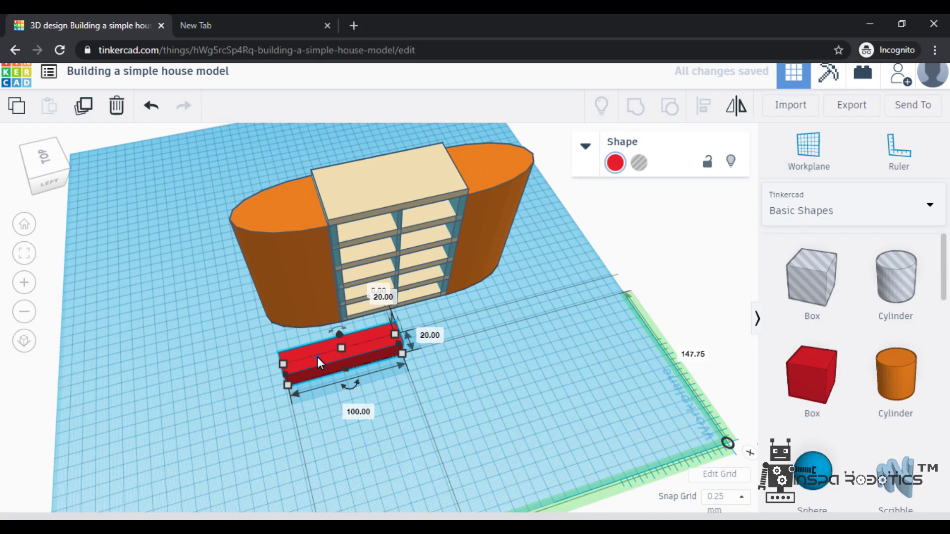
right_click_drag(378, 331, 361, 382)
scroll(389, 358, "up", 3)
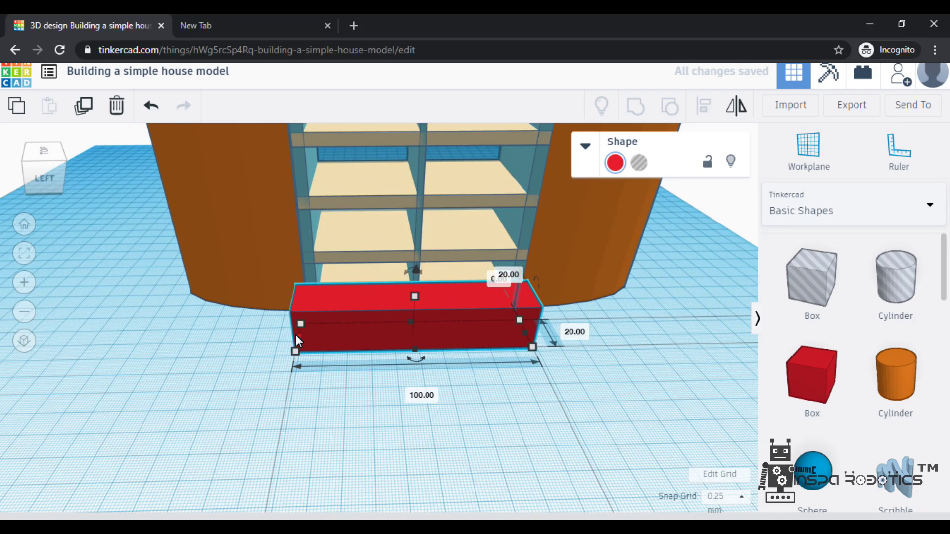
Colour the 100 mm long box orange
left_click(615, 165)
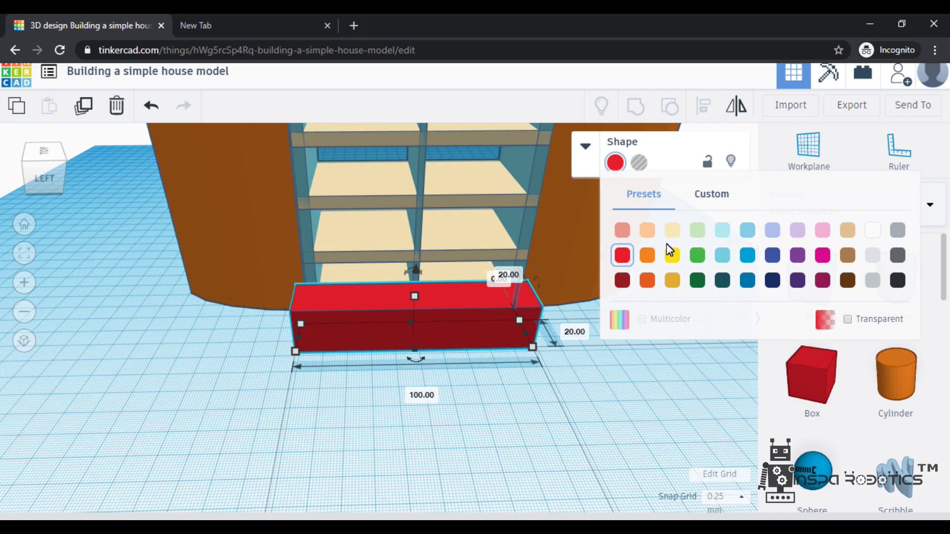
left_click(649, 231)
left_click(615, 168)
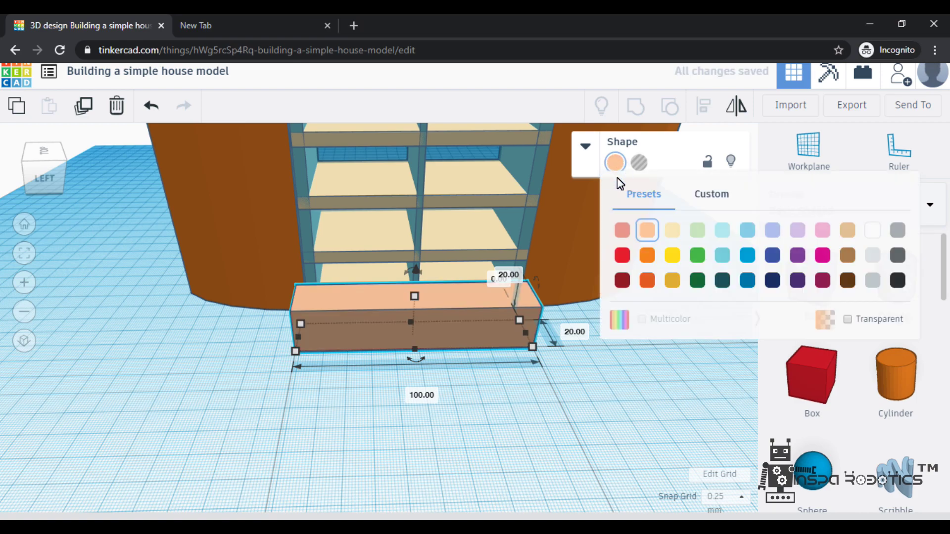
left_click(647, 255)
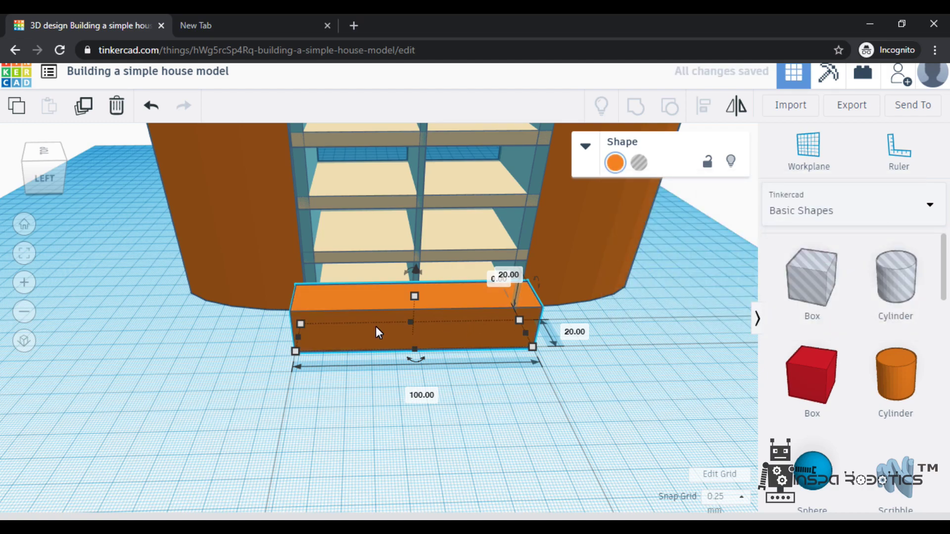
Thin the orange box to a depth of 2 mm
left_click_drag(375, 299, 421, 334)
left_click(588, 346)
type("2")
key("Return")
Move the thin orange panel flush against the bottom storey's open side, checking the fit from several angles
left_click_drag(486, 342, 459, 293)
scroll(364, 359, "up", 5)
right_click_drag(362, 355, 480, 403)
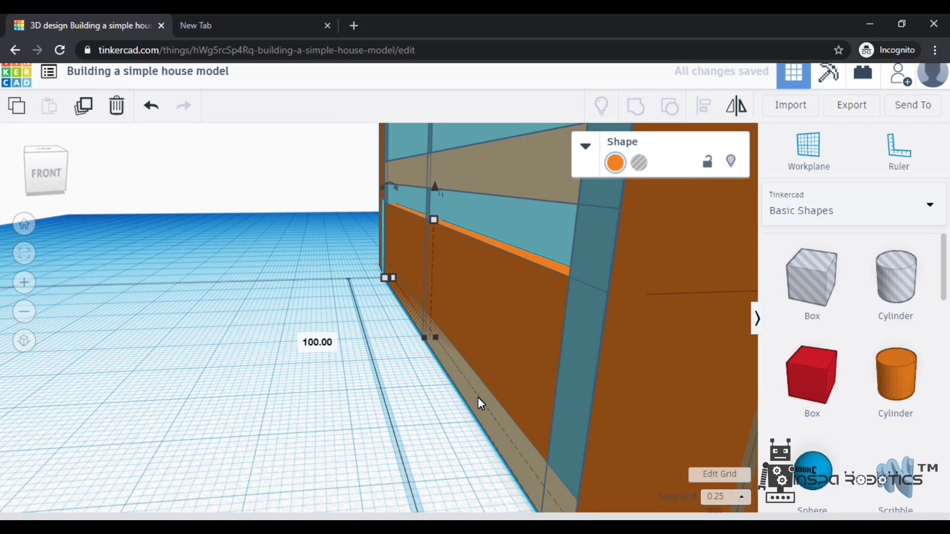
right_click_drag(478, 396, 595, 349)
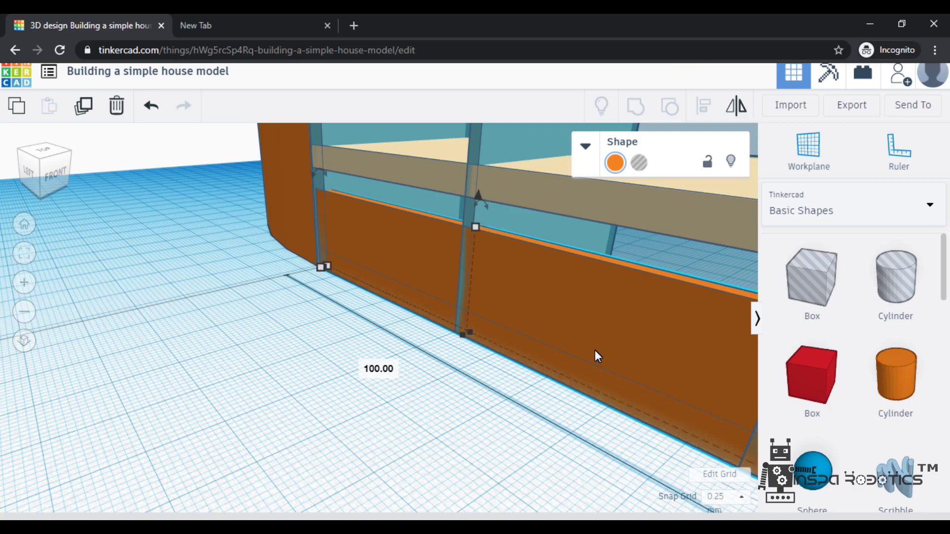
right_click_drag(523, 438, 438, 422)
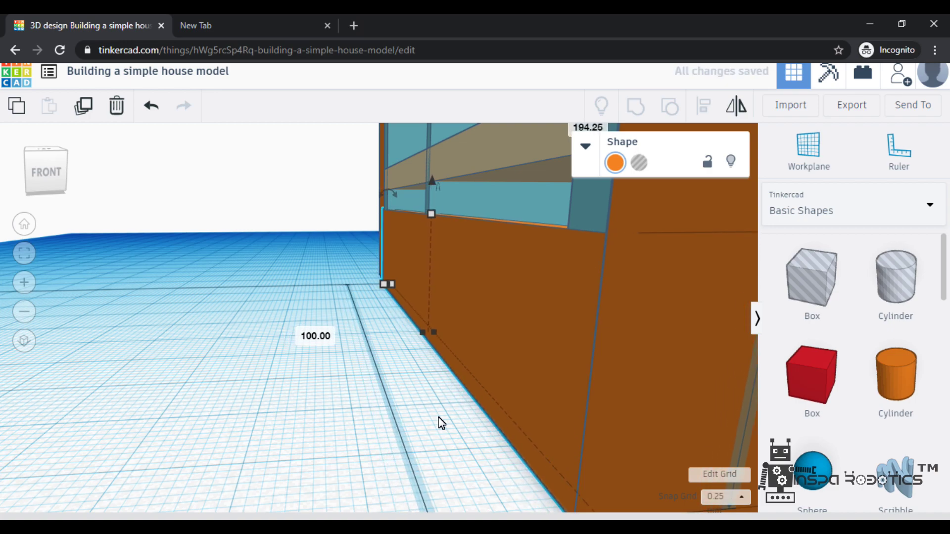
right_click_drag(439, 422, 609, 379)
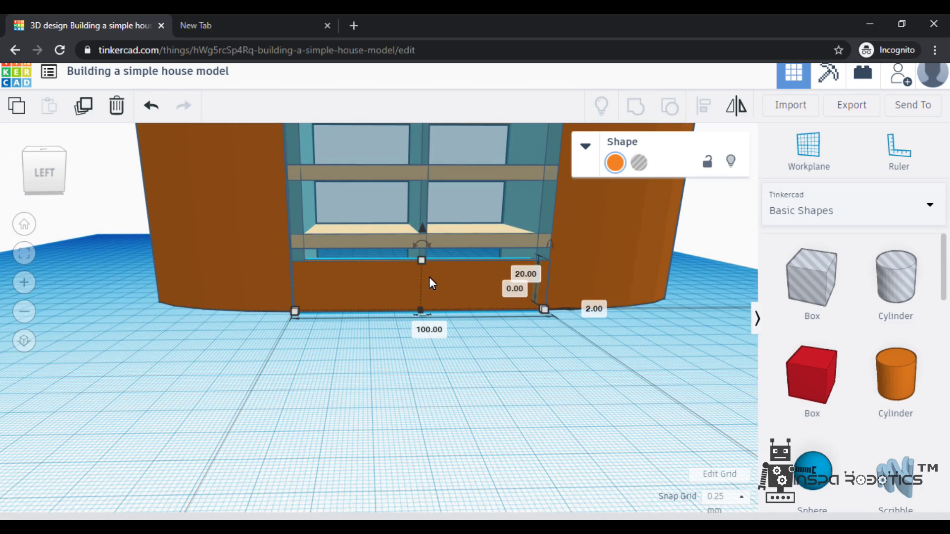
Duplicate the thin orange panel and raise the copy to 25 mm above the workplane
left_click(84, 108)
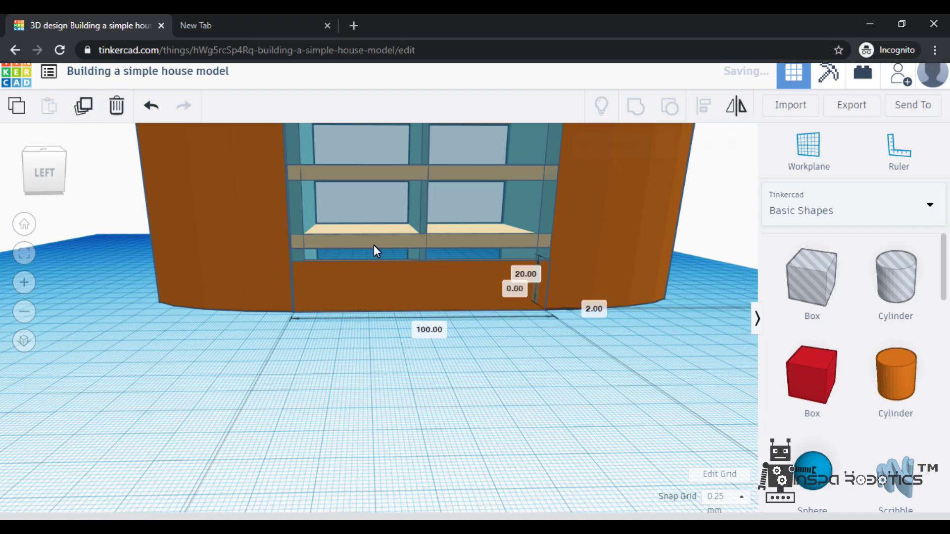
left_click_drag(421, 229, 428, 161)
left_click(395, 394)
left_click(402, 231)
Duplicate the raised orange panel upward so every storey gets one, with the topmost copy at 102.25 mm
left_click(91, 107)
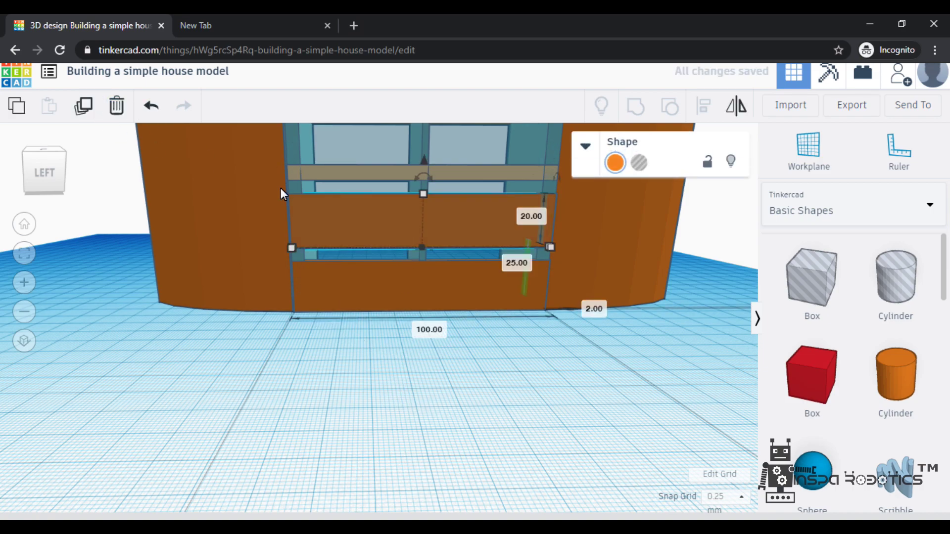
left_click_drag(423, 163, 430, 90)
right_click_drag(443, 280, 397, 349)
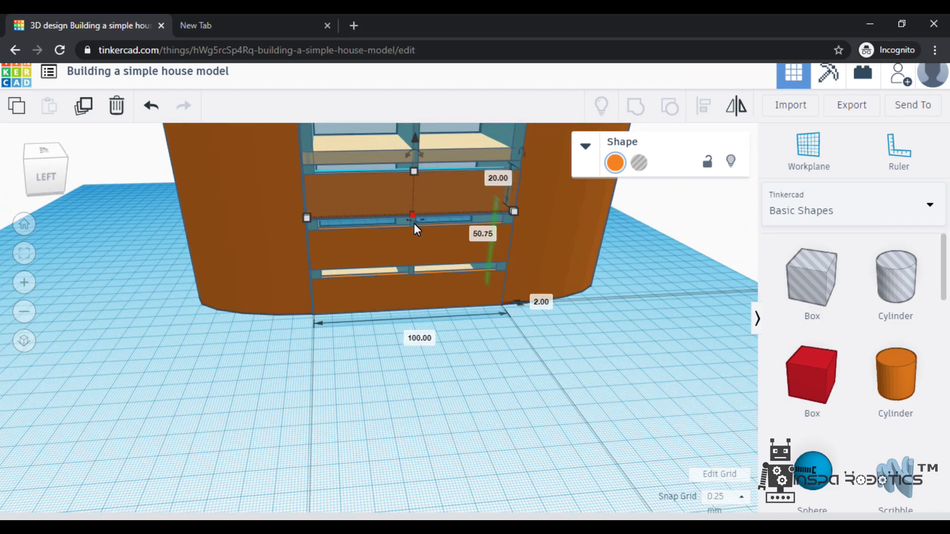
right_click_drag(414, 223, 414, 210)
left_click(84, 107)
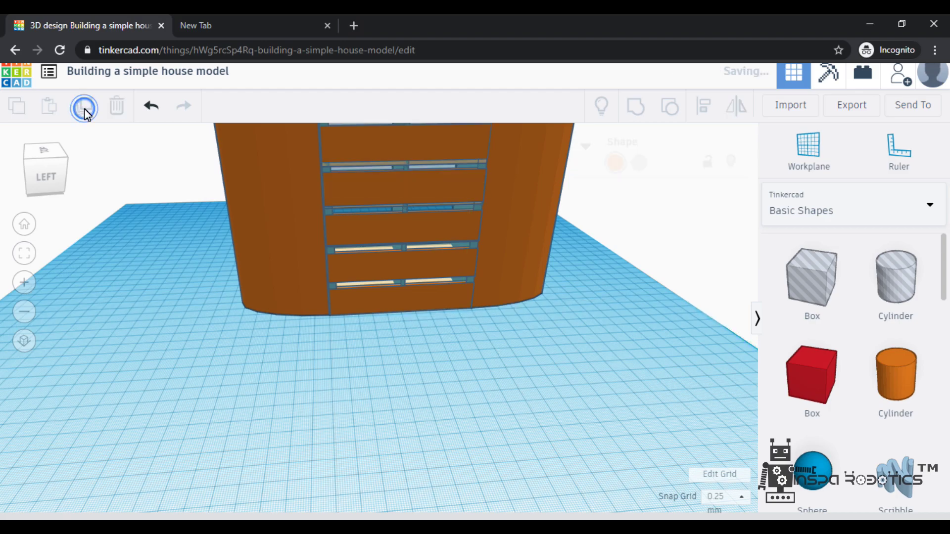
right_click_drag(327, 443, 280, 372)
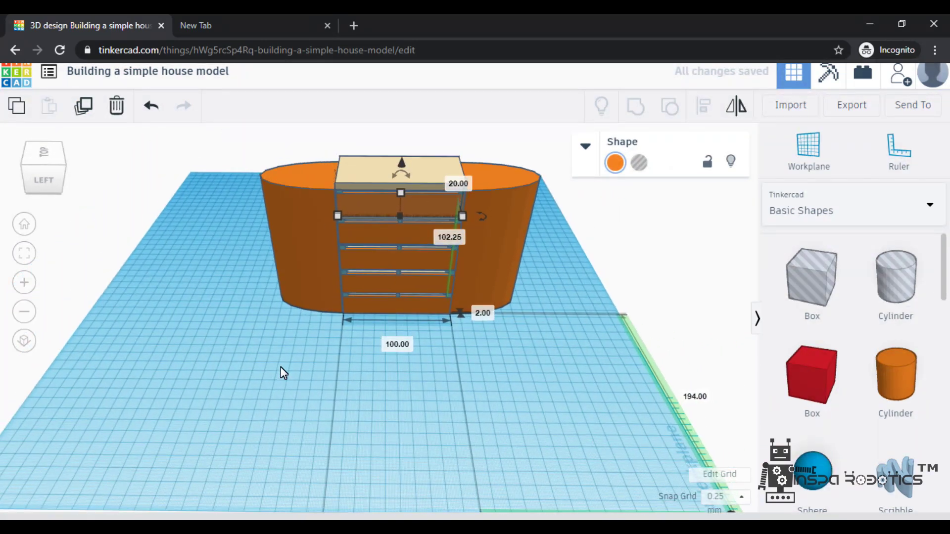
left_click(495, 389)
right_click_drag(487, 358, 426, 384)
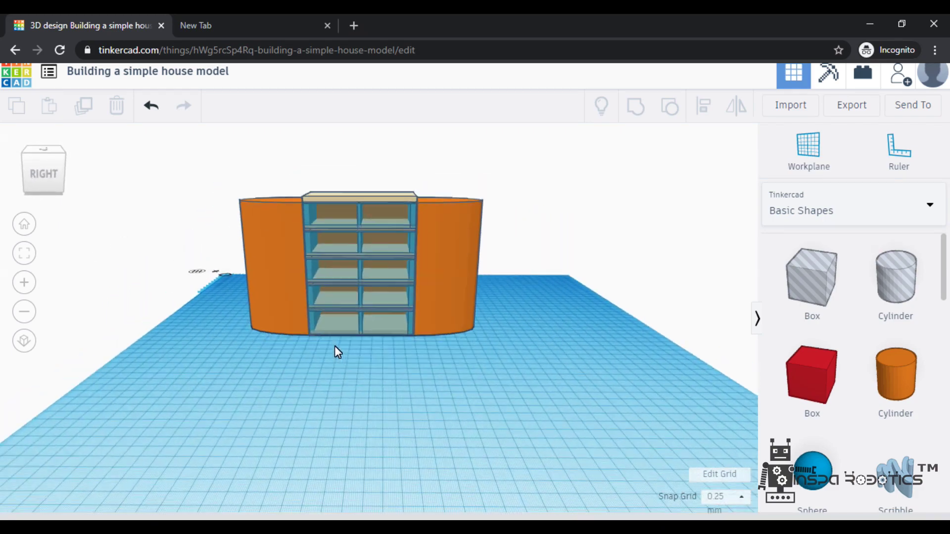
Select the complete house and move it toward the middle of the workplane, undoing the last stray change
scroll(334, 346, "down", 2)
left_click_drag(243, 207, 522, 360)
left_click_drag(430, 299, 487, 333)
left_click(460, 421)
right_click_drag(408, 421, 353, 403)
left_click_drag(452, 353, 467, 329)
key("ctrl+z")
left_click(466, 437)
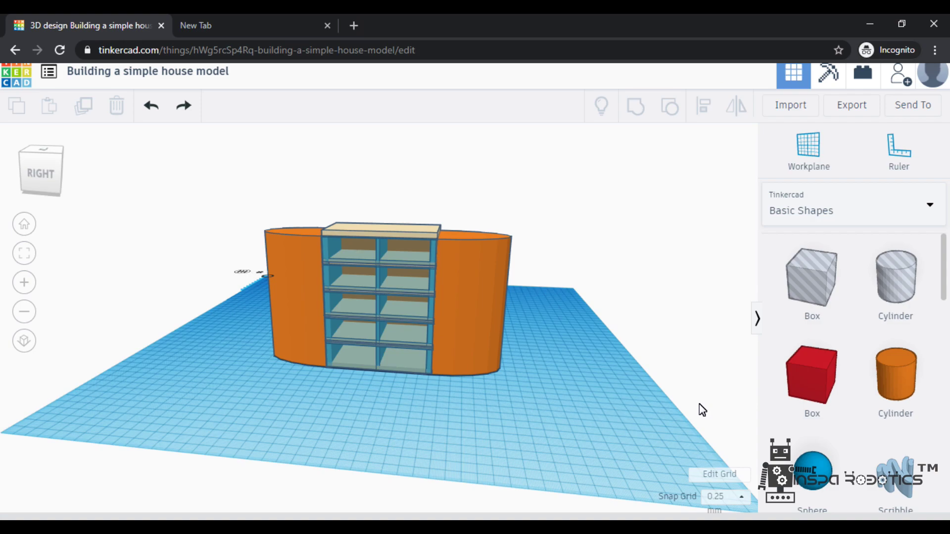
Place a hole cylinder on the workplane and nudge it next to the curved outer end of one orange tower
left_click_drag(900, 283, 519, 384)
right_click_drag(519, 384, 366, 425)
key("Right")
key("Right")
key("Right")
key("Right")
key("Right")
key("Right")
key("Right")
key("Right")
key("Right")
key("Right")
key("Right")
key("Right")
key("Right")
key("Right")
key("Right")
key("Right")
key("Right")
key("Right")
key("Right")
key("Right")
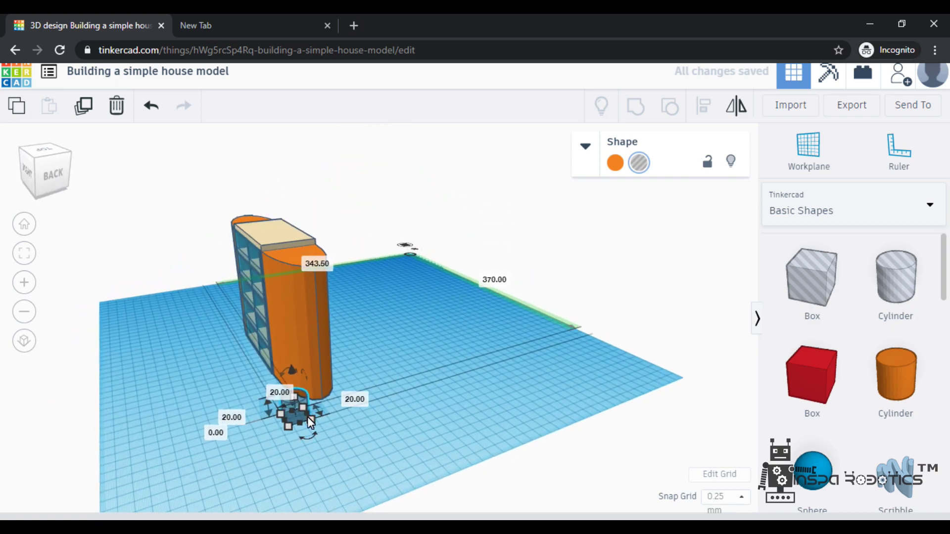
key("Right")
key("Right")
key("Right")
key("Right")
key("Right")
key("Right")
key("Right")
key("Right")
key("Right")
key("Right")
key("Right")
key("Right")
key("Right")
key("Right")
key("Right")
key("Right")
key("Right")
key("Right")
key("Right")
key("Right")
right_click_drag(319, 435, 414, 364)
key("Left")
key("Left")
key("Left")
key("Left")
key("Left")
key("Left")
key("Left")
key("Left")
key("Left")
key("Left")
key("Left")
key("Left")
key("Left")
key("Left")
key("Left")
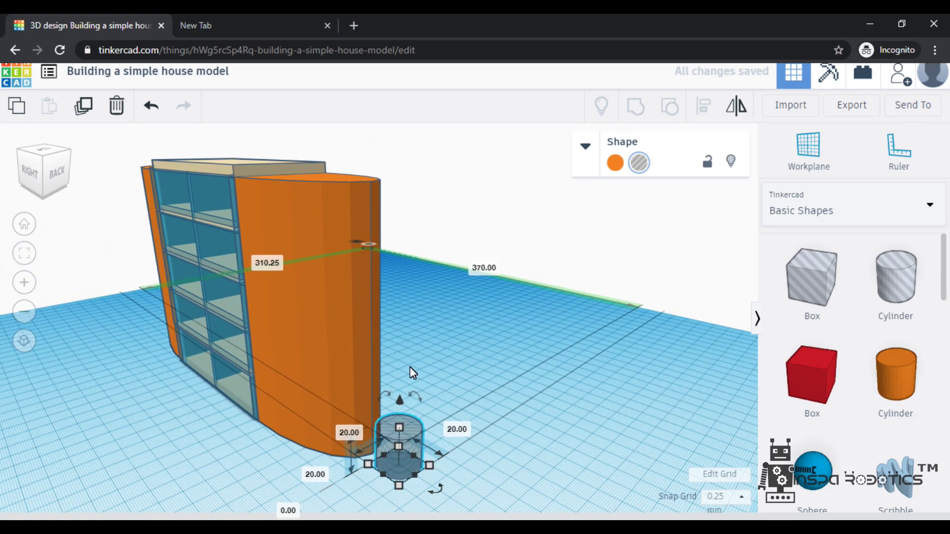
left_click(324, 242)
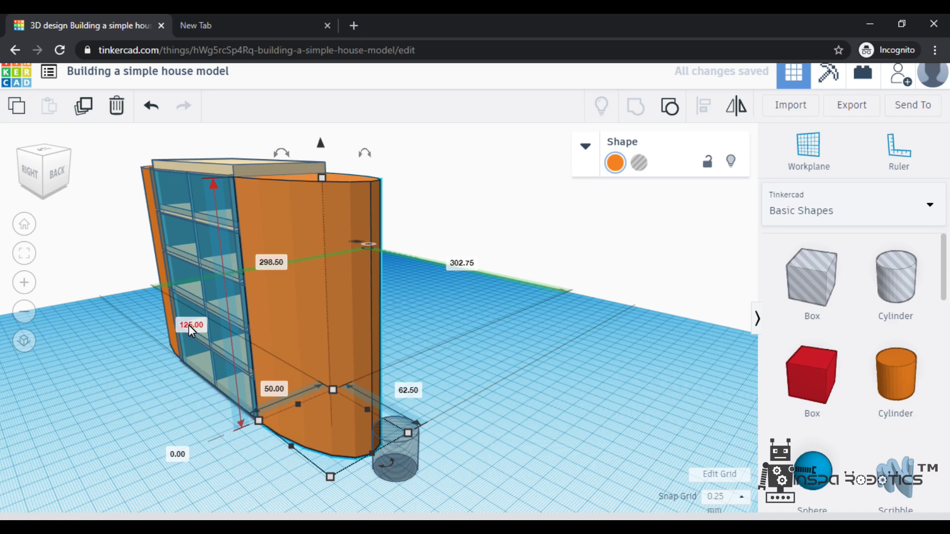
left_click(403, 463)
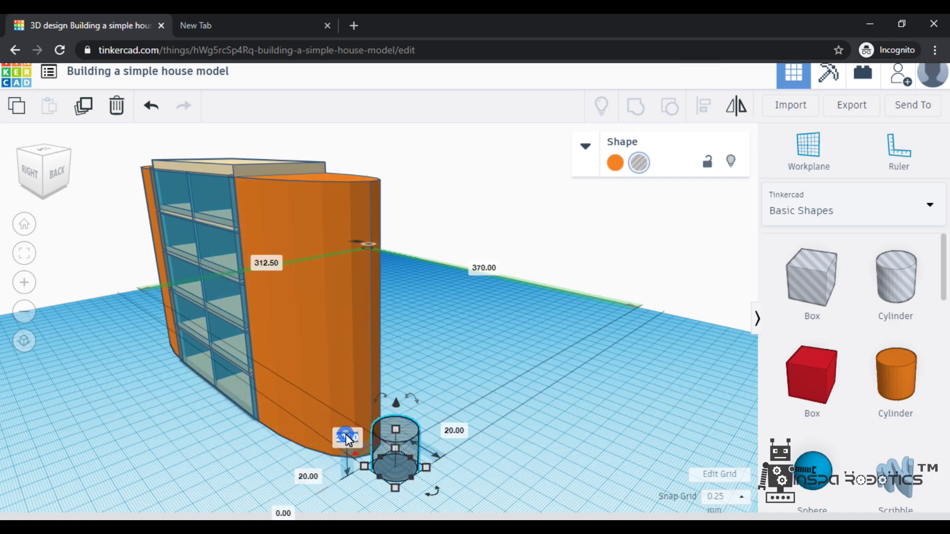
key("Return")
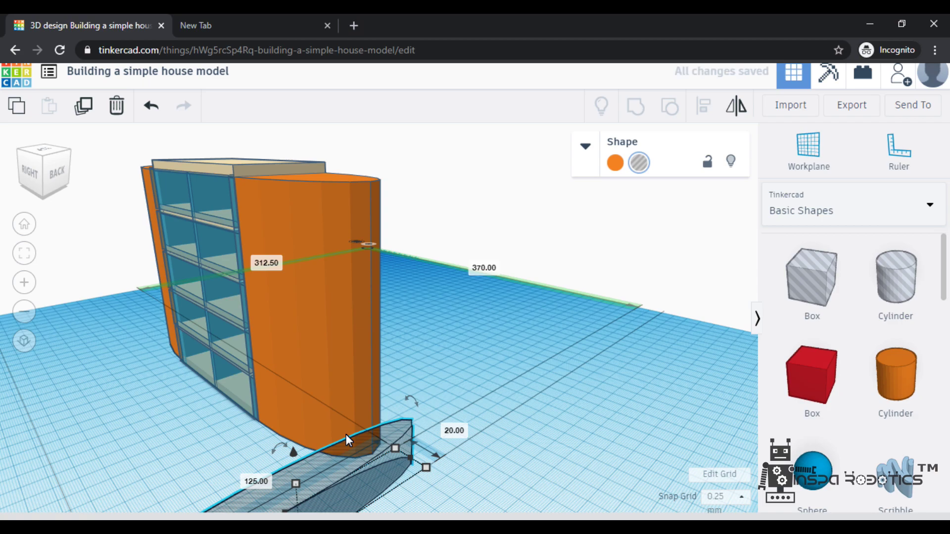
key("ctrl+z")
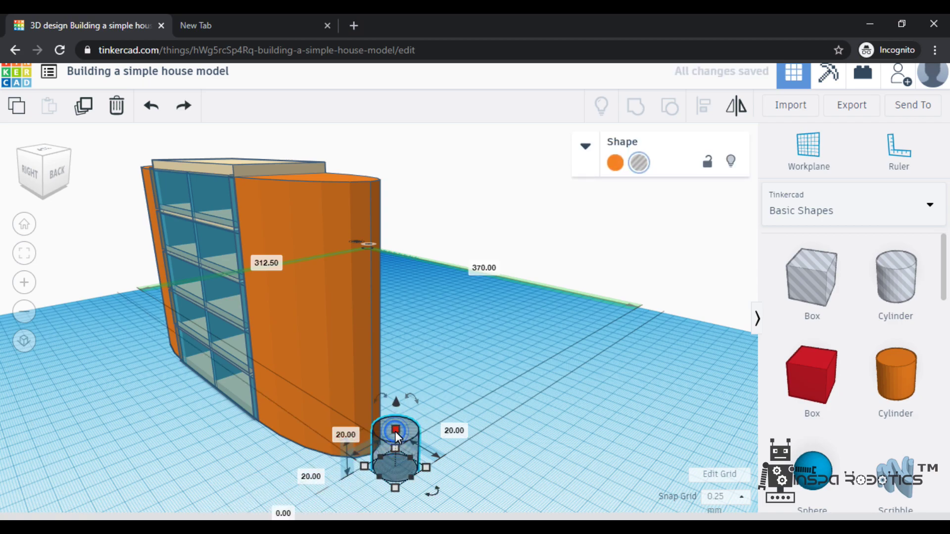
Set the height of the hole cylinder to 125 mm
left_click(310, 478)
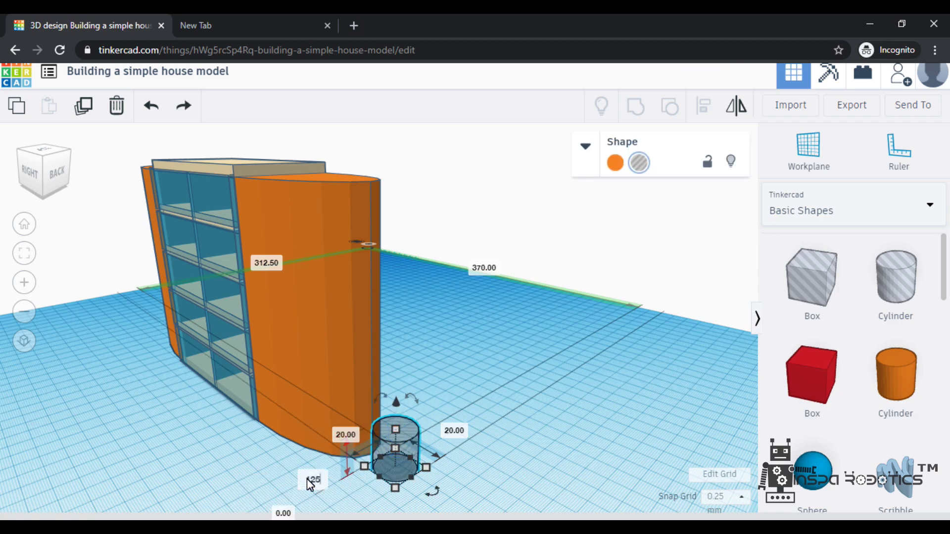
type("125")
key("Return")
right_click_drag(261, 503, 301, 507)
scroll(556, 486, "down", 3)
Duplicate the hole cylinder and, with the snap grid set to 5.0 mm, move the copy to the outer end of the opposite tower
mouse_move(476, 254)
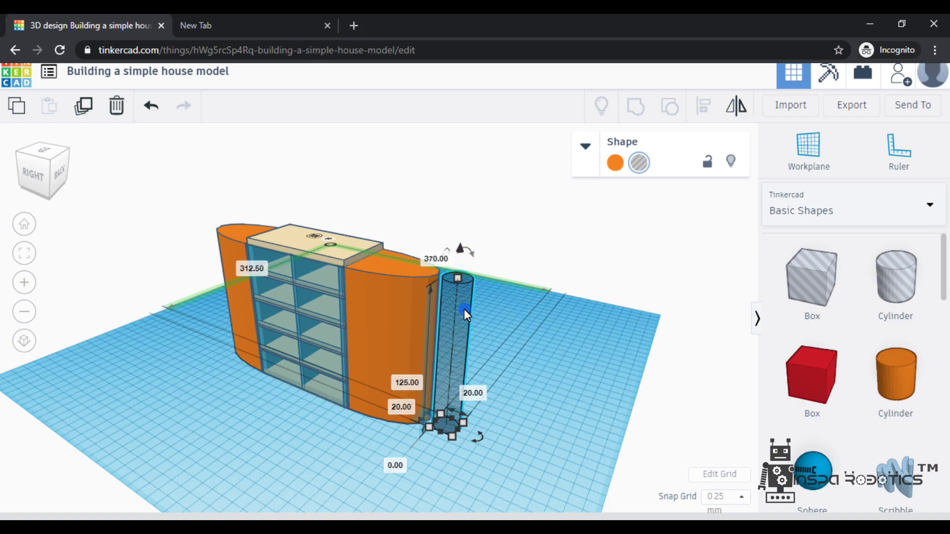
left_click(83, 106)
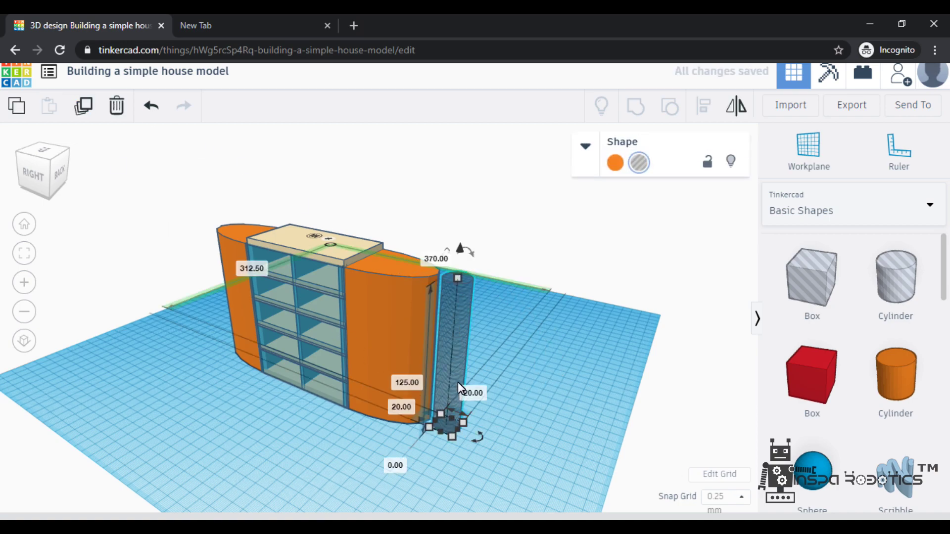
left_click(745, 503)
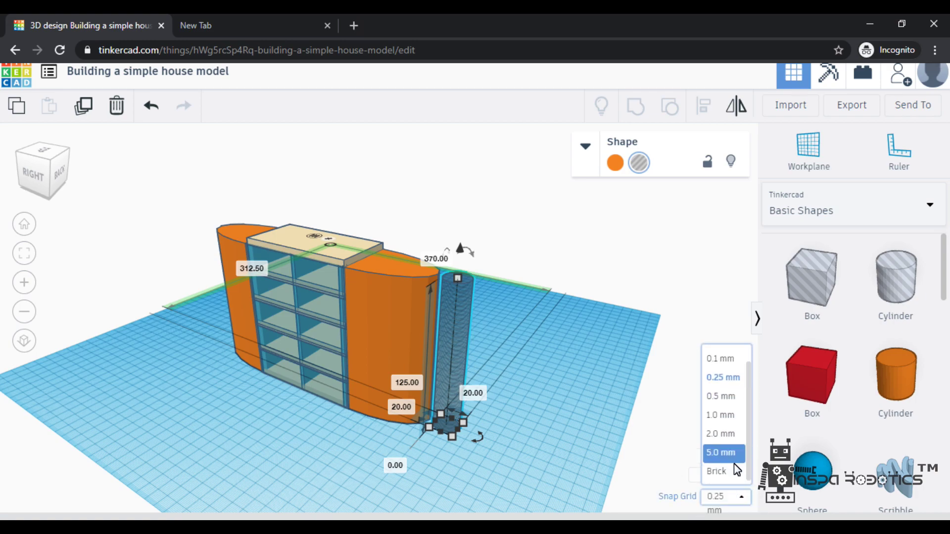
left_click(735, 457)
right_click_drag(737, 465, 286, 445)
key("Left")
key("Left")
key("Left")
key("Left")
key("Left")
key("Left")
key("Left")
key("Left")
key("Left")
key("Left")
key("Left")
key("Left")
key("Left")
key("Left")
key("Left")
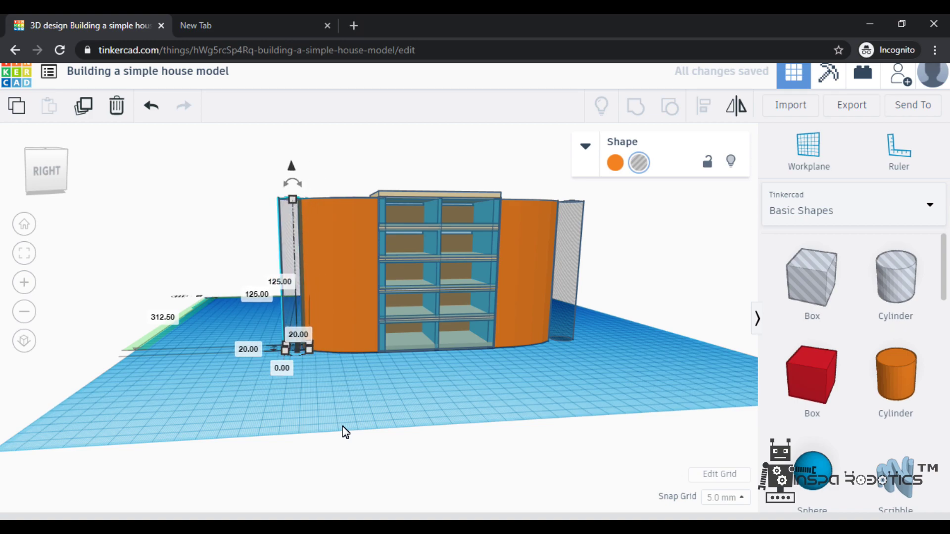
Move the duplicated hole cylinder 10 mm inward, to 135 mm from the ruler origin, so it cuts into the tower's curved end
right_click_drag(348, 418, 369, 438)
left_click(341, 431)
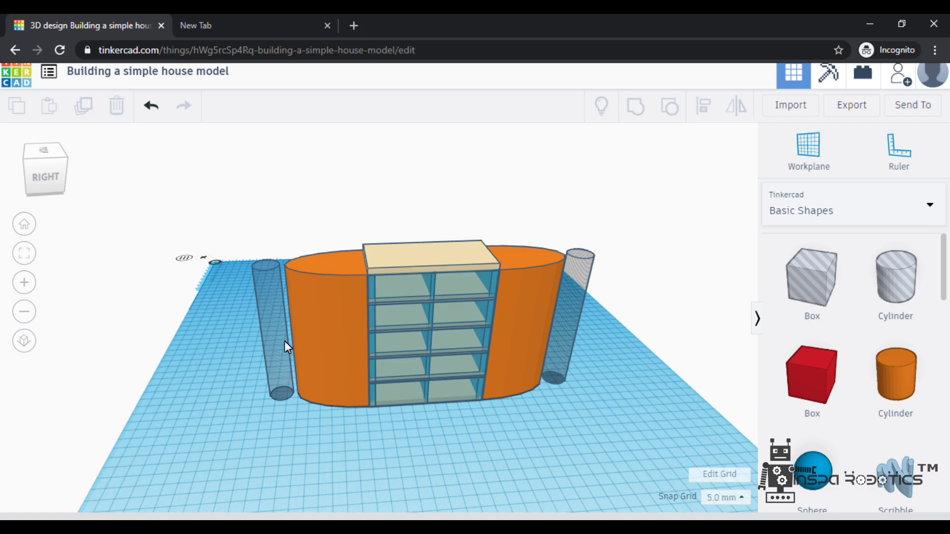
left_click(272, 346)
key("Right")
key("Right")
key("Right")
key("Right")
key("Right")
key("Right")
key("Right")
key("Right")
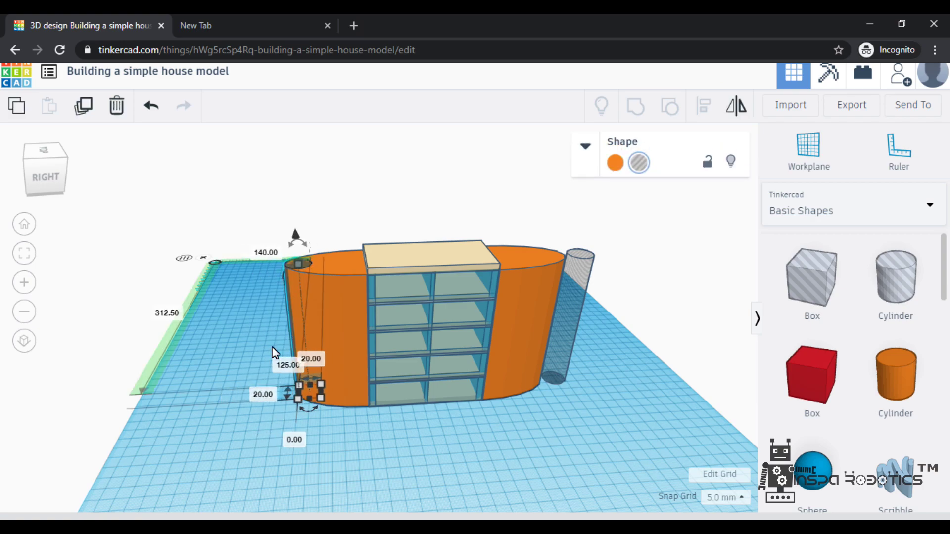
key("Left")
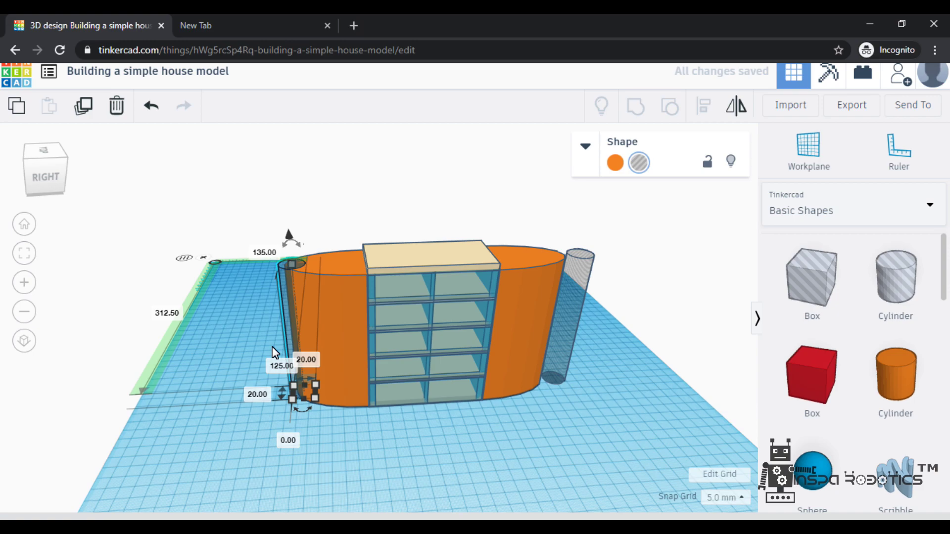
Move the original hole cylinder inward to 350 mm from the ruler origin so it overlaps the other tower's outer end
left_click(555, 353)
key("Left")
key("Left")
key("Left")
key("Left")
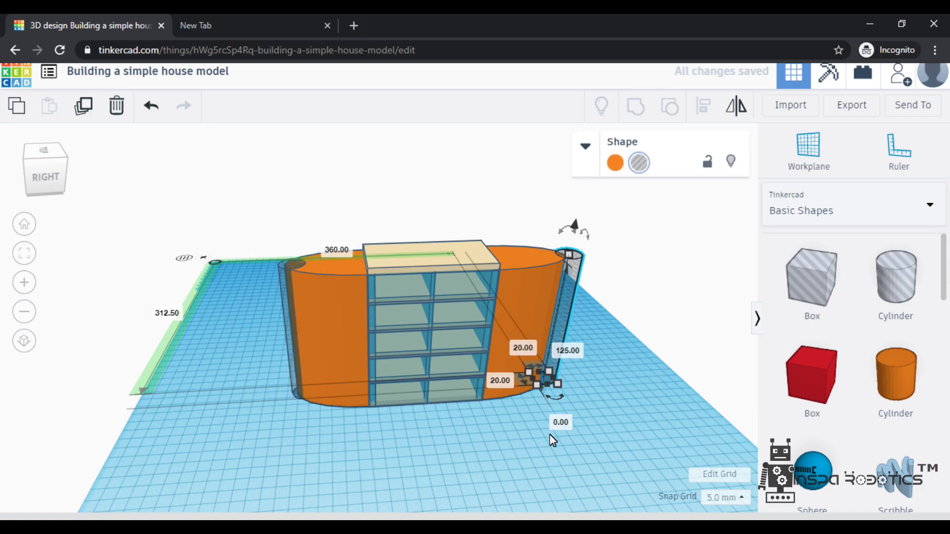
Rotate the original hole cylinder 10 degrees so its top leans outward from the tower
right_click_drag(495, 445, 531, 280)
mouse_move(533, 174)
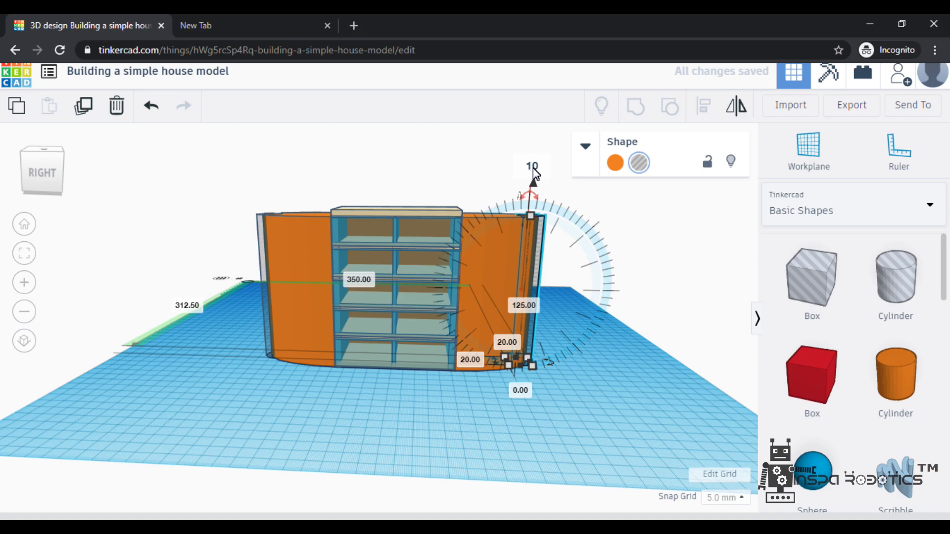
key("Return")
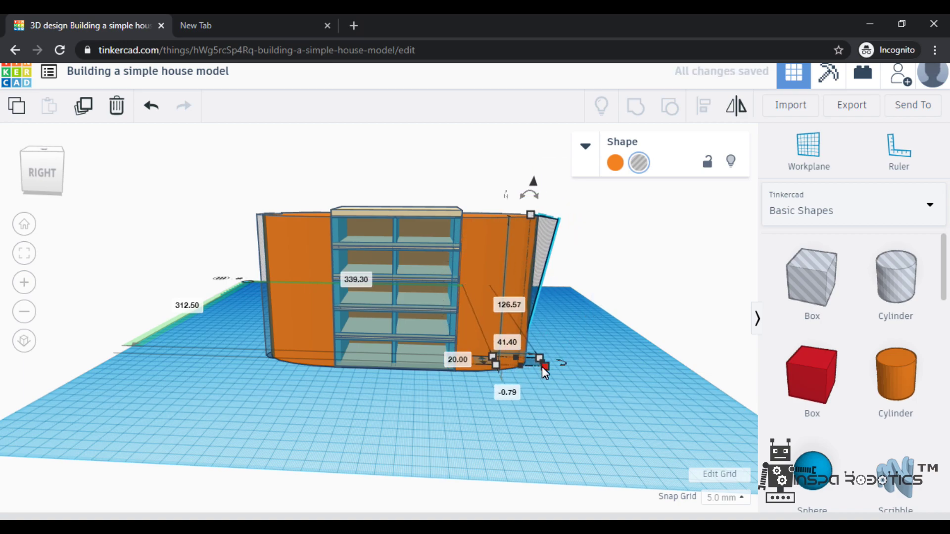
right_click_drag(542, 367, 382, 390)
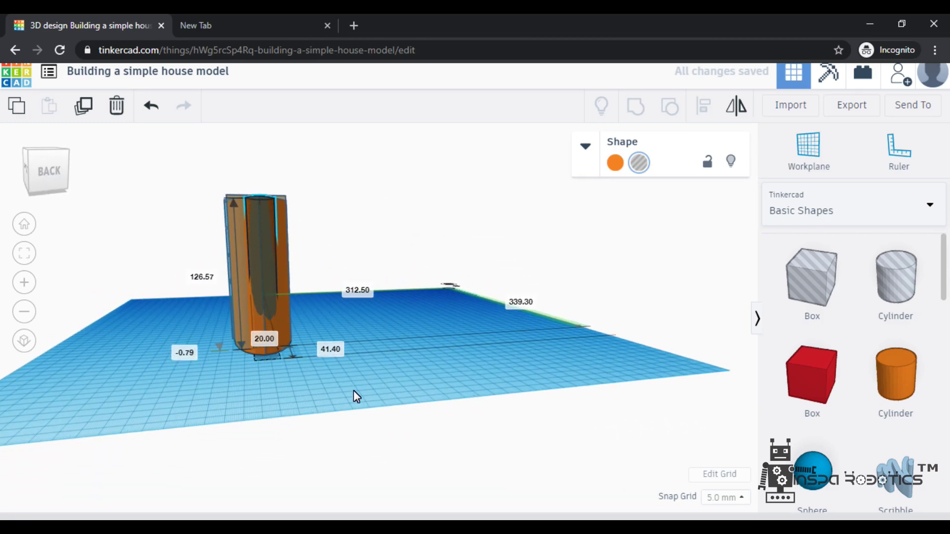
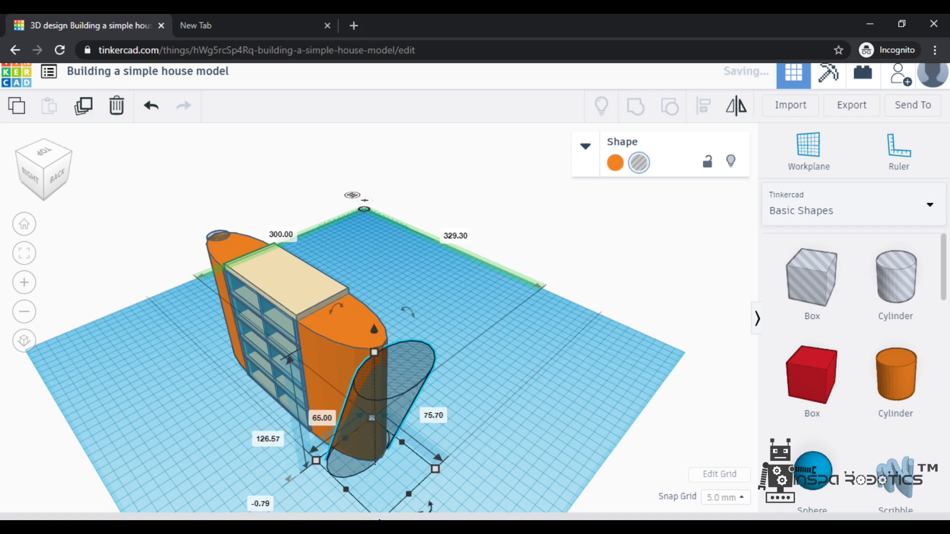
Try shifting the hole cylinder to 290 mm and 314.3 mm from the ruler origin with a 60 × 55.7 mm base, and undo these changes
key("Up")
key("Up")
key("Up")
key("Up")
key("Right")
key("Right")
key("Down")
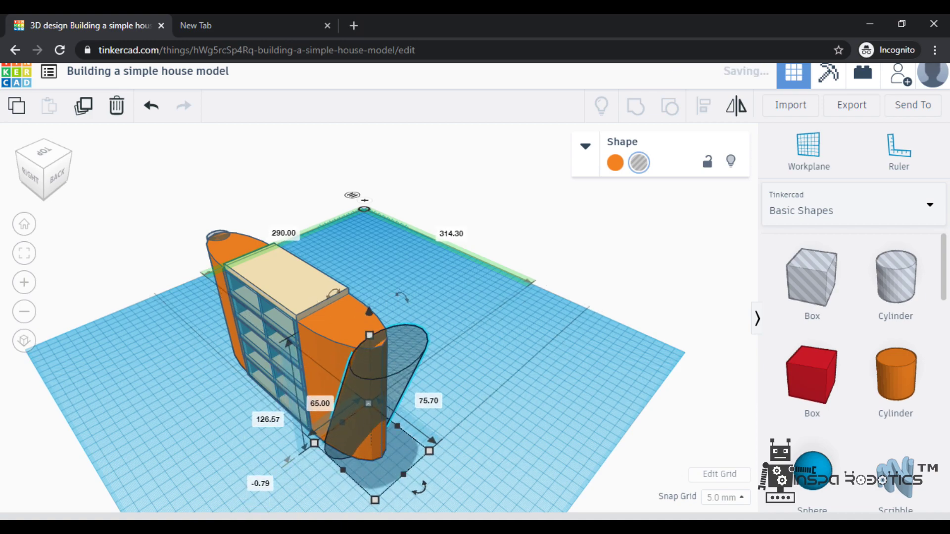
left_click_drag(374, 499, 367, 479)
key("ctrl+z")
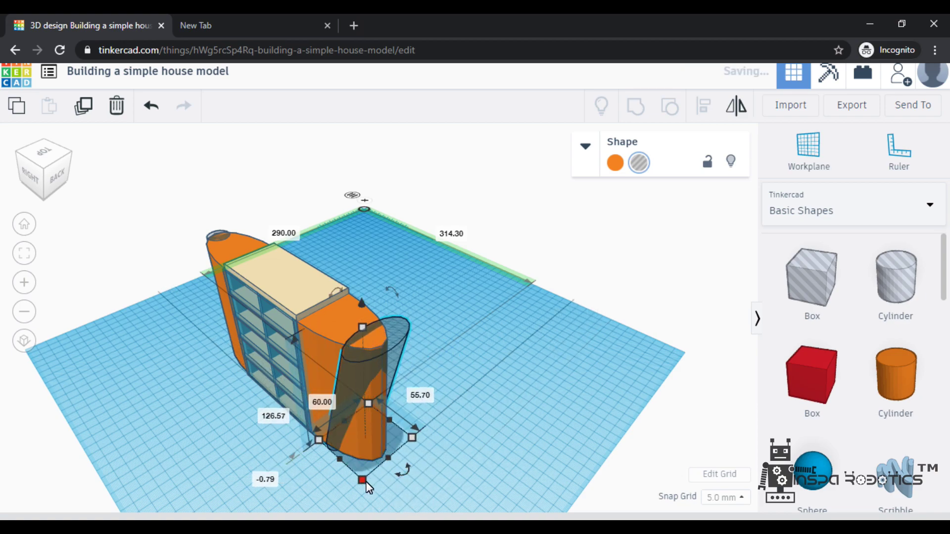
key("ctrl+z")
key("ctrl+z")
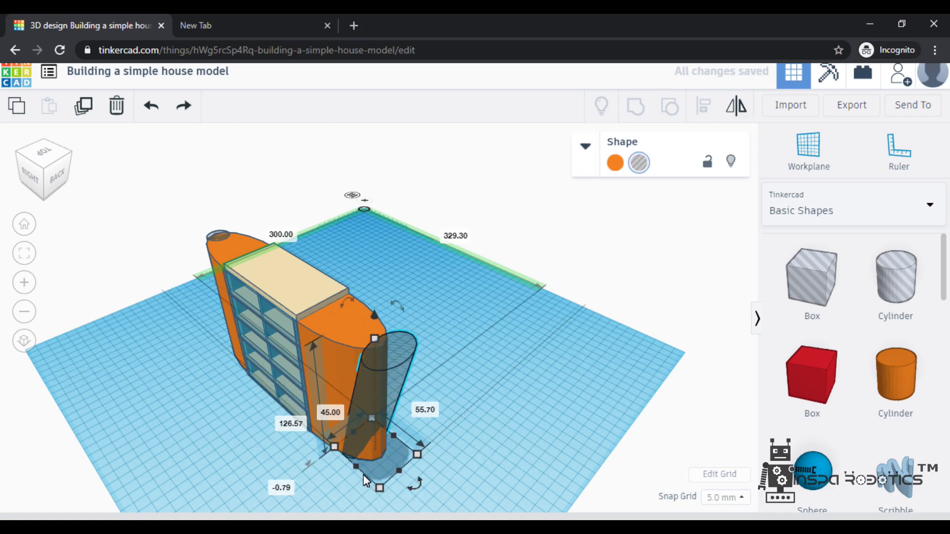
Move the hole cylinder inward to 324.3 mm from the ruler origin and stretch its base to 60 mm across the tower, starting at 295 mm
right_click_drag(518, 384, 645, 372)
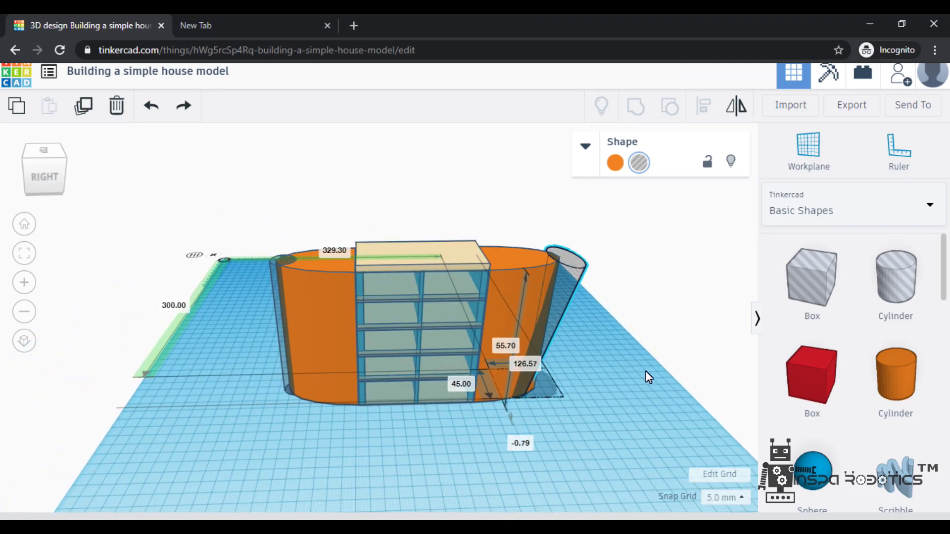
key("Left")
key("Left")
key("Left")
key("Right")
key("Right")
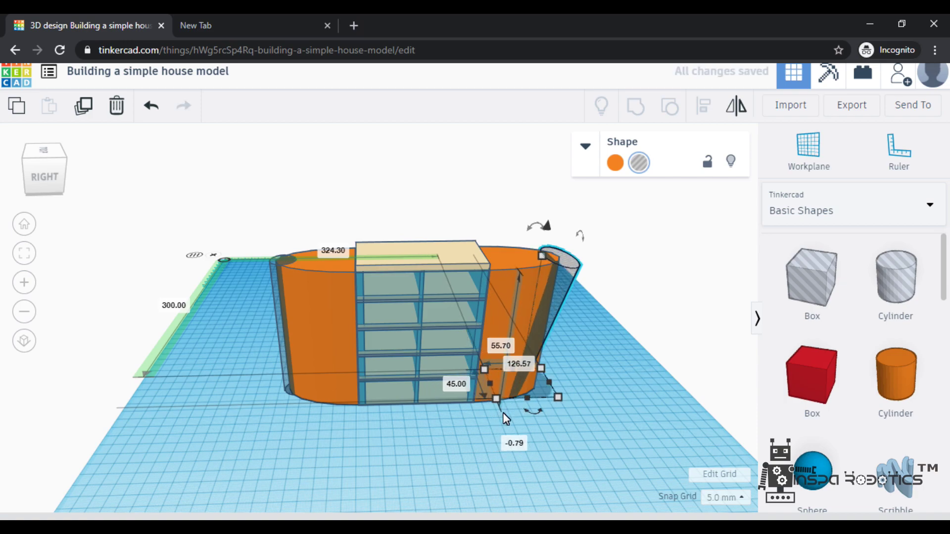
left_click_drag(560, 397, 567, 408)
mouse_move(603, 352)
right_mouse_down()
mouse_move(559, 395)
mouse_move(409, 403)
mouse_move(426, 414)
mouse_move(435, 384)
mouse_move(439, 409)
mouse_move(613, 363)
right_mouse_up()
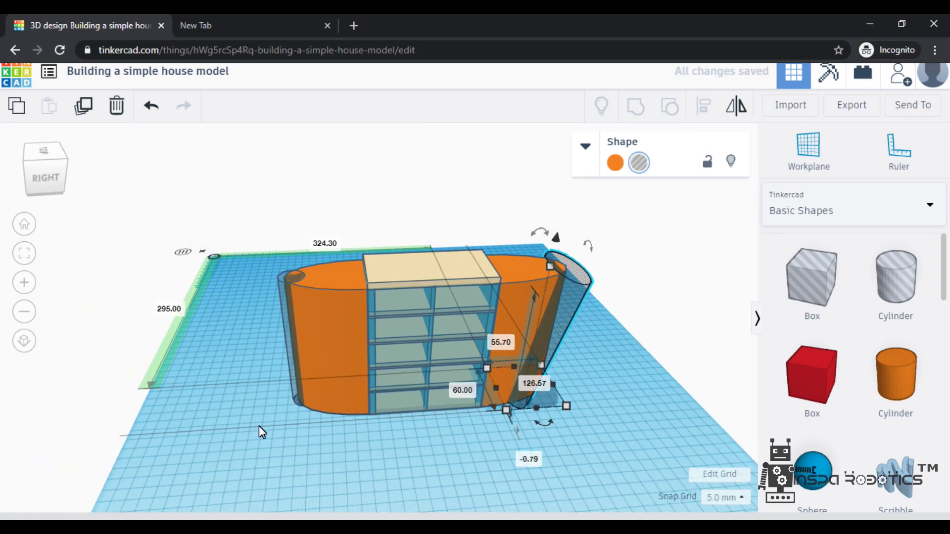
Replace the opposite tower's hole cylinder with a duplicate of the resized one, moved to 124.3 mm from the ruler origin
left_click(292, 359)
key("Delete")
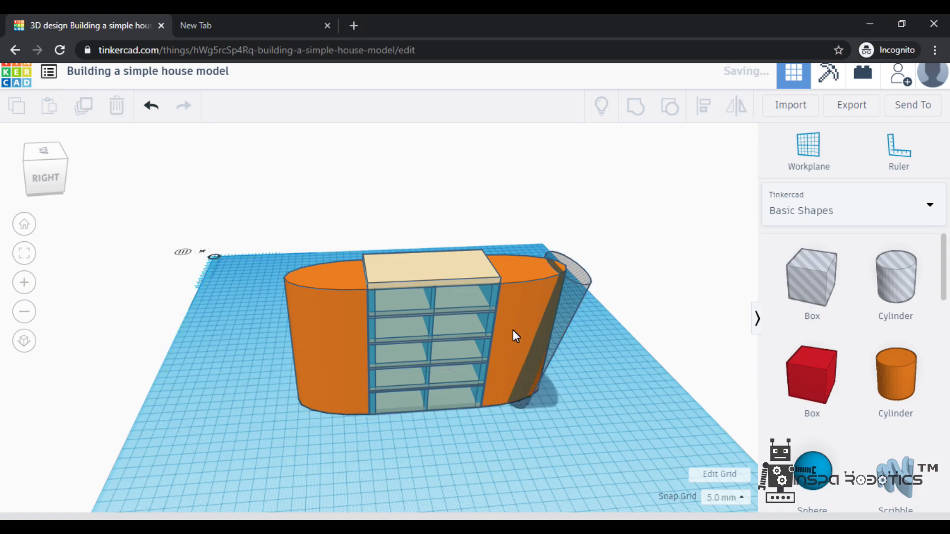
left_click(557, 335)
left_click(83, 105)
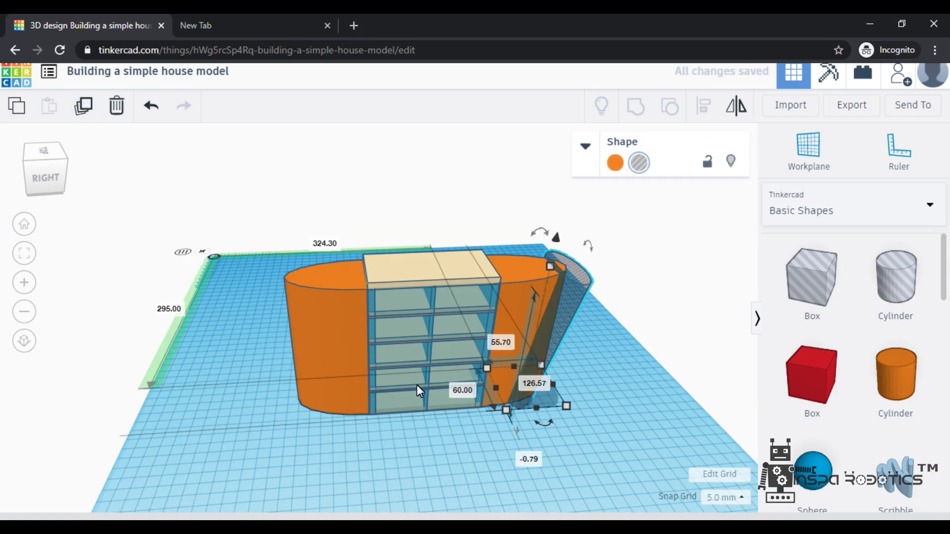
key("Left")
key("Left")
key("Left")
key("Left")
key("Left")
key("Left")
key("Left")
key("Left")
key("Left")
key("Left")
key("Left")
key("Left")
key("Left")
key("Left")
key("Left")
key("Left")
key("Left")
key("Left")
key("Left")
key("Left")
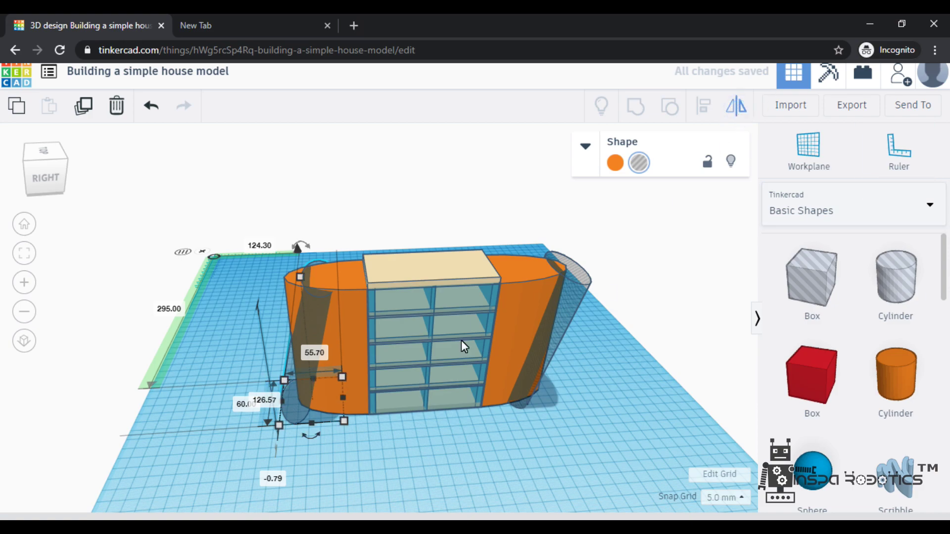
Rotate the duplicated hole cylinder 180 degrees about its vertical axis so it leans outward like a mirror image
mouse_move(313, 440)
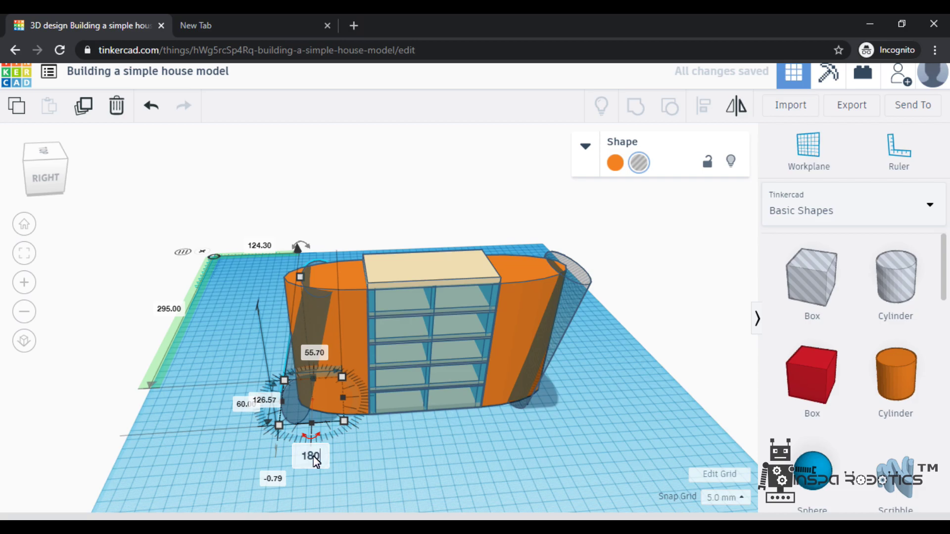
left_click_drag(313, 455, 313, 455)
right_click_drag(421, 454, 401, 417)
left_click(400, 417)
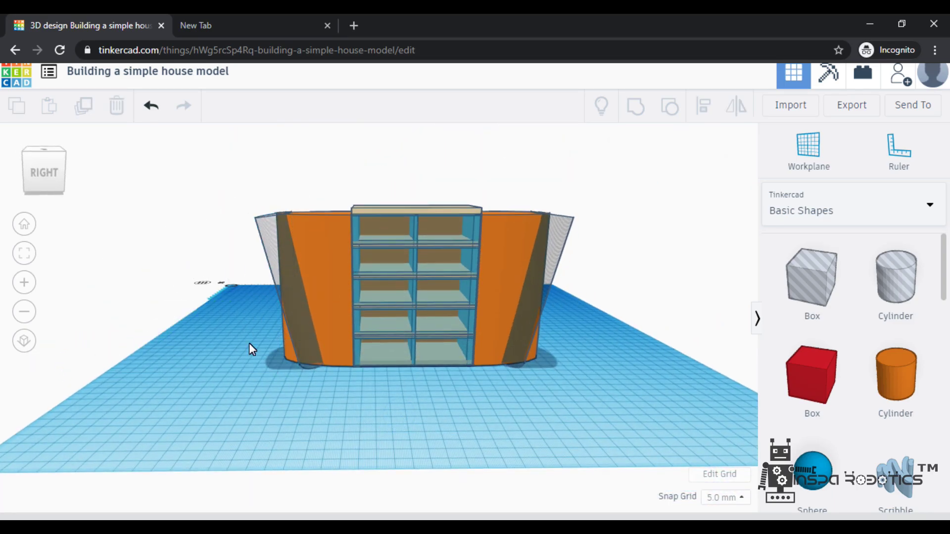
Group each half-ellipse tower with its hole cylinder to cut the tilted recesses into both outer ends
left_click_drag(327, 395, 328, 396)
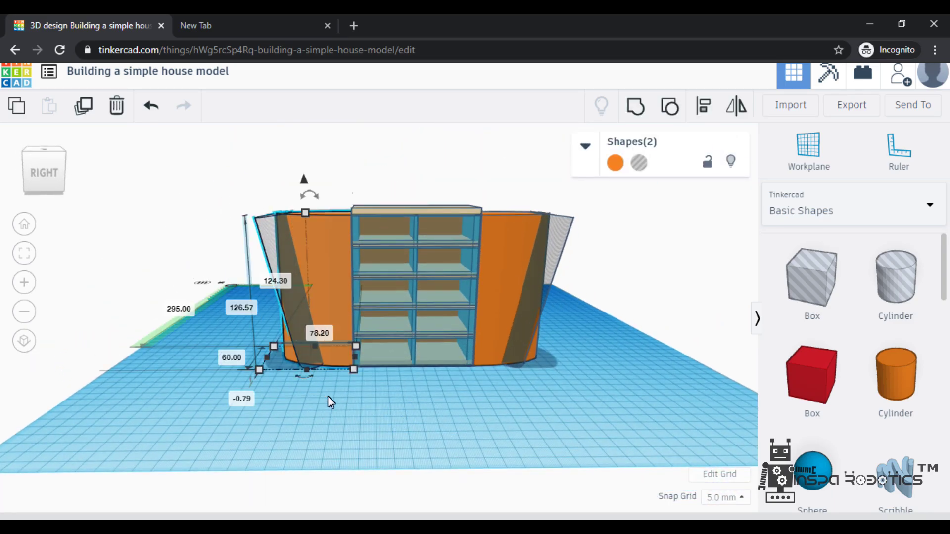
left_click(636, 105)
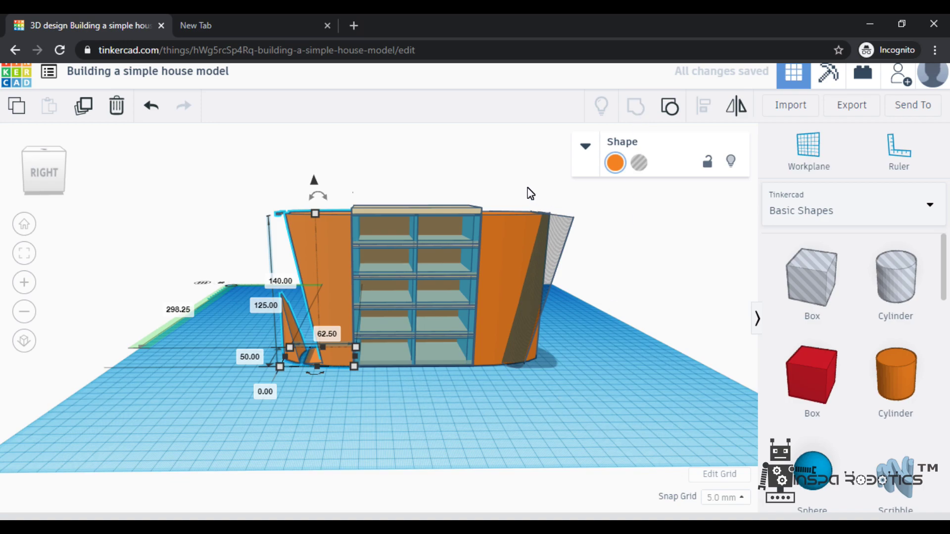
left_click_drag(587, 359, 595, 387)
key("ctrl+g")
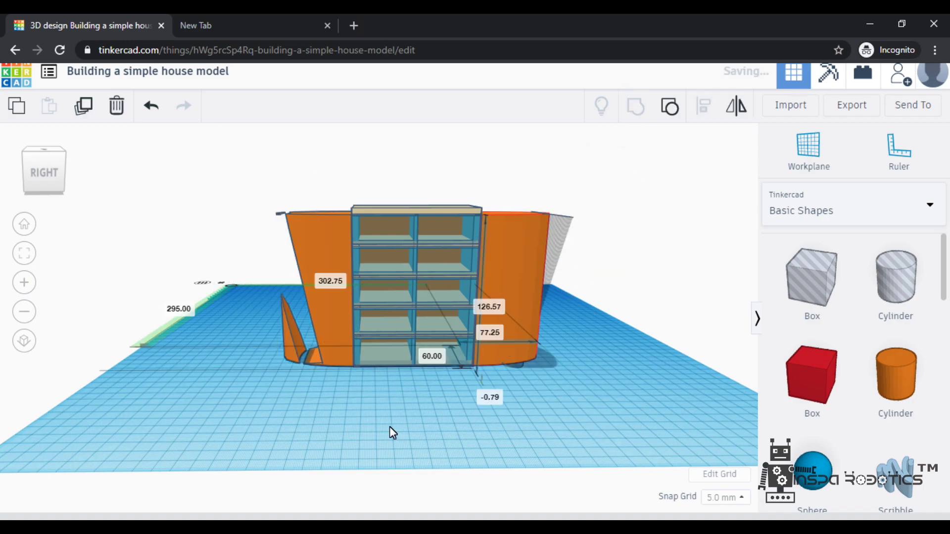
left_click(391, 430)
right_click_drag(231, 411, 200, 441)
scroll(370, 422, "up", 3)
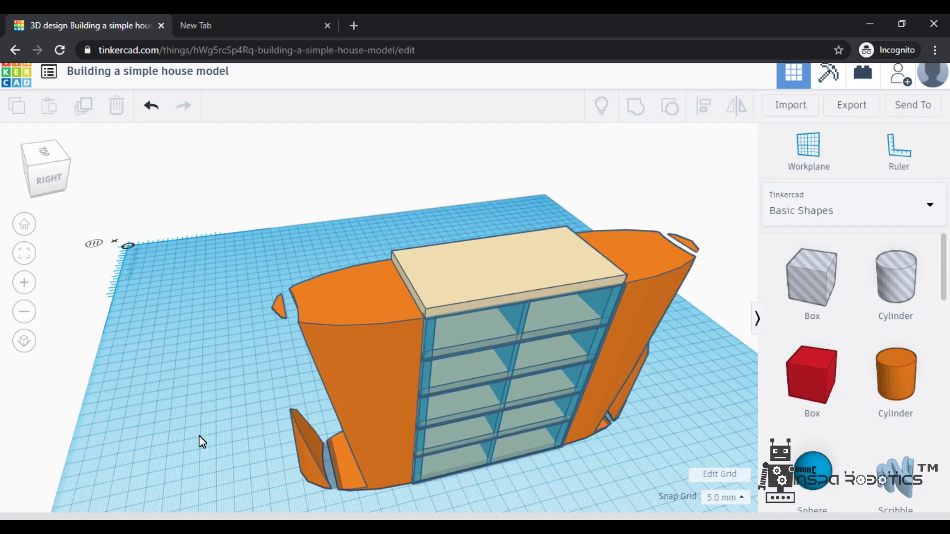
Place a hole box on the workplane beside the house, reduce its base to 15 × 20 mm and raise it 100 mm
left_click(812, 278)
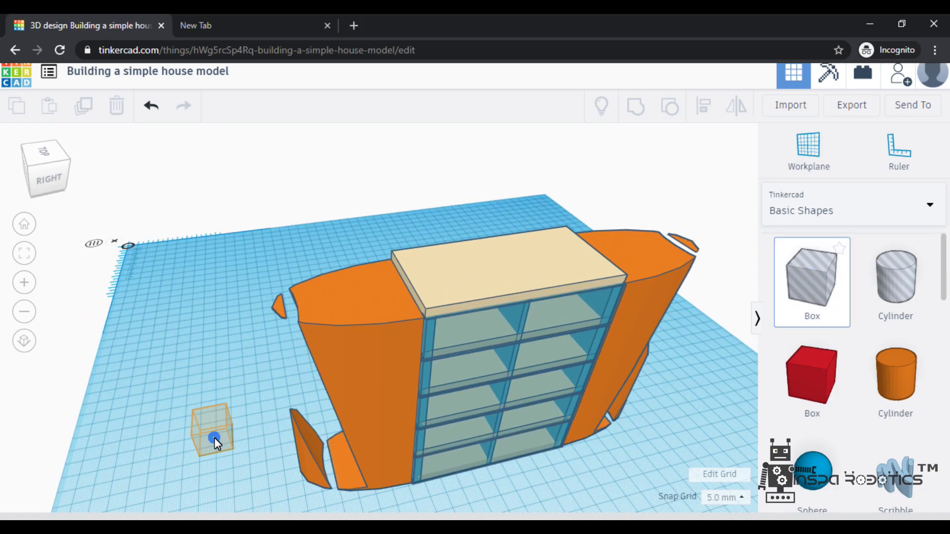
left_click(215, 437)
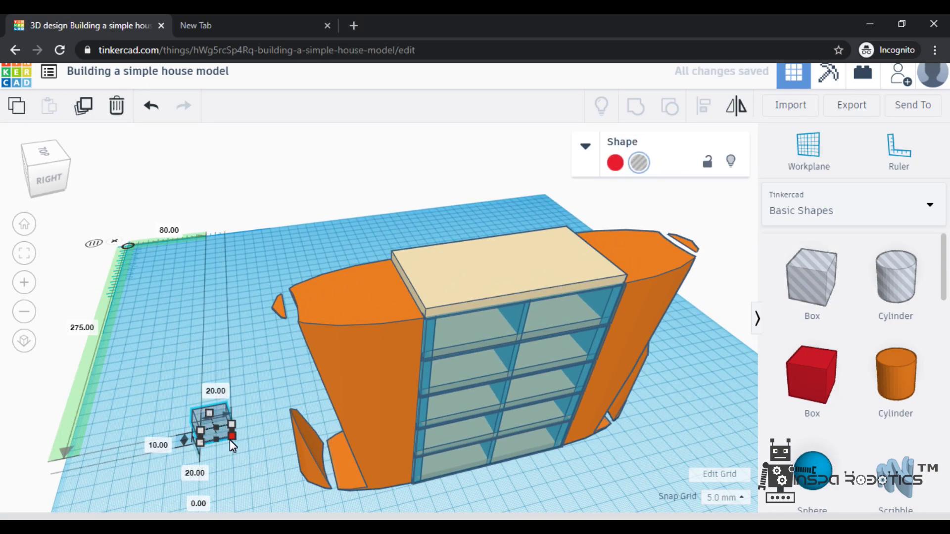
left_click_drag(230, 441, 226, 450)
left_click_drag(199, 402, 152, 267)
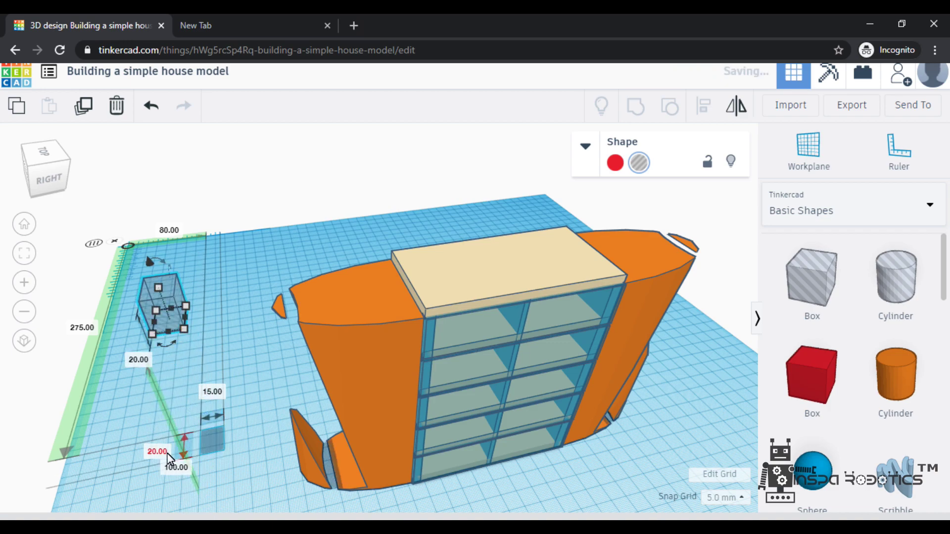
Try entering 125 mm as a dimension of the hole box, and undo the change
type("125")
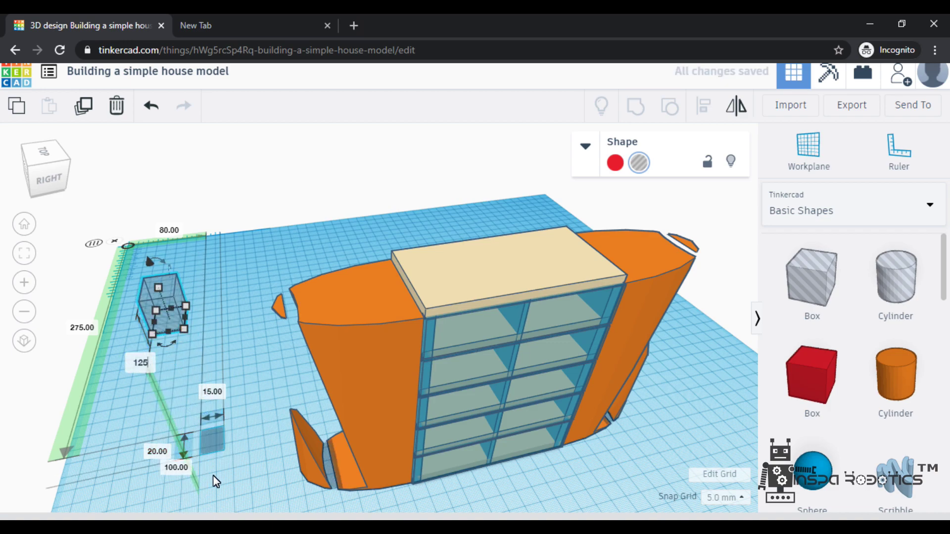
key("Return")
key("ctrl+z")
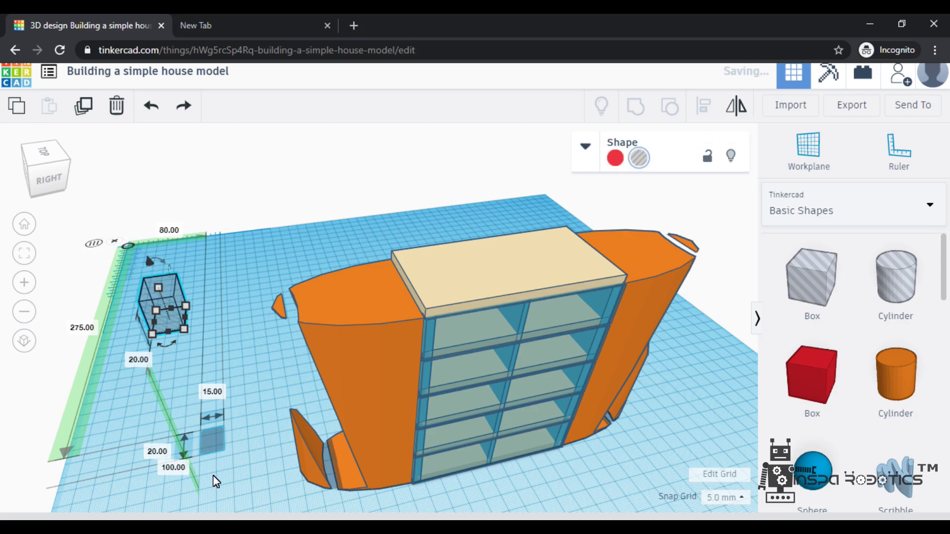
Raise the hole box to 120 mm and move it over the loose fragment at the tower's top, 130 mm and 315 mm from the ruler origin
left_click(174, 468)
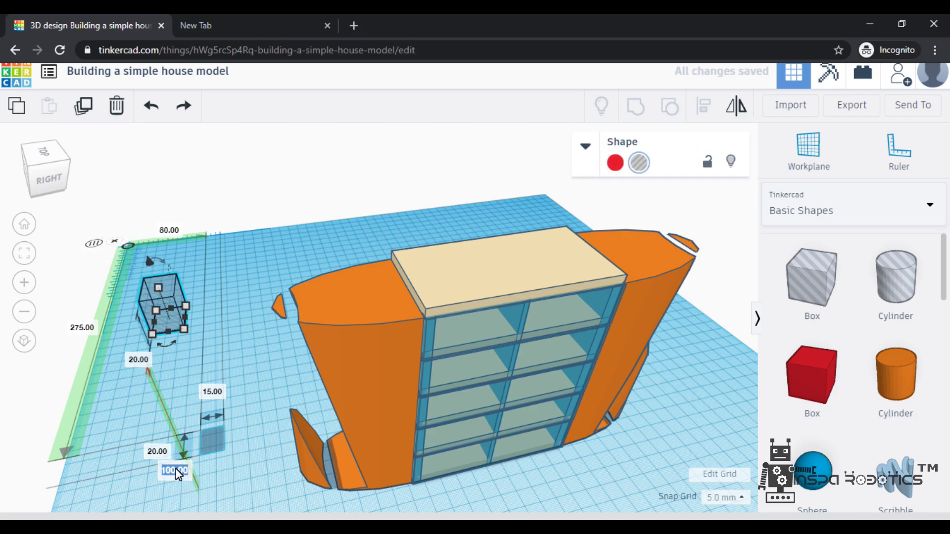
type("0")
key("Return")
left_click_drag(167, 286, 273, 314)
right_click_drag(249, 351, 175, 342)
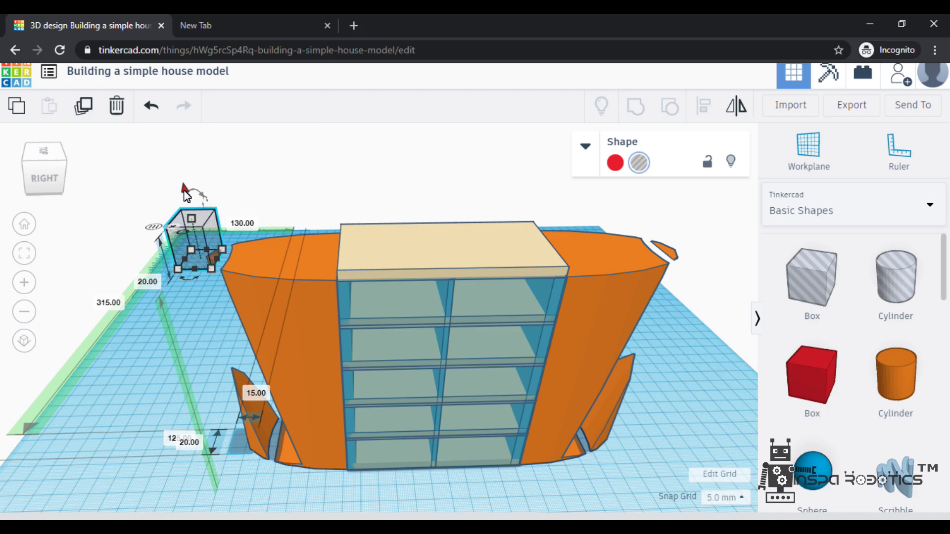
mouse_move(210, 269)
left_mouse_down()
mouse_move(212, 284)
mouse_move(214, 271)
left_mouse_up()
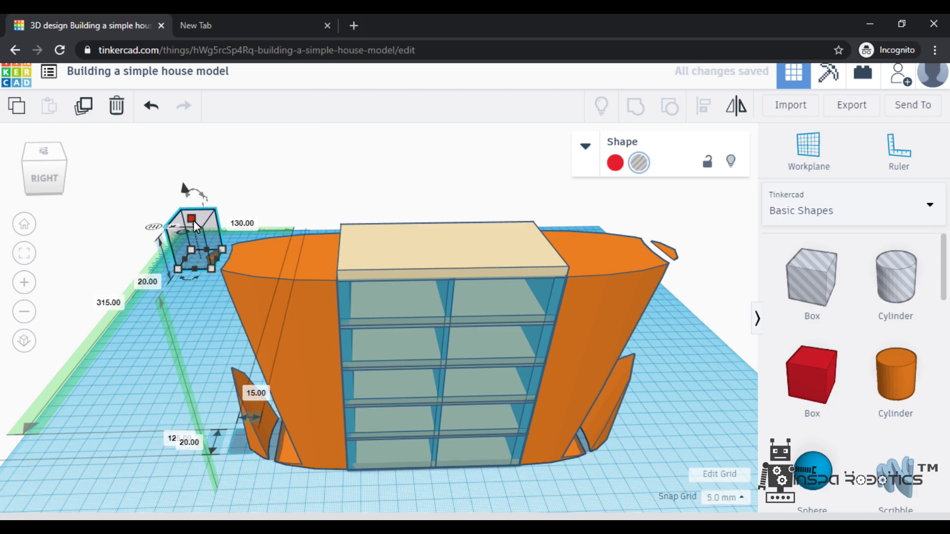
right_click_drag(187, 203, 221, 321)
Duplicate the hole box and move the copy along the house to the opposite tower's upper fragment, 355 mm from the ruler origin
left_click(89, 114)
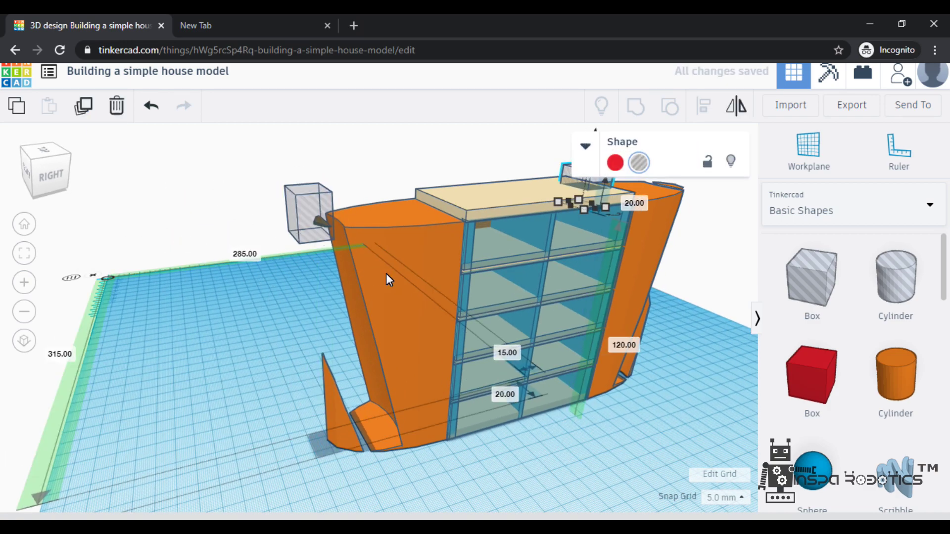
key("Right")
key("Right")
key("Right")
key("Right")
right_click_drag(704, 413, 269, 480)
key("Right")
key("Right")
key("Right")
key("Right")
key("Right")
key("Right")
key("Right")
key("Right")
key("Right")
key("Right")
key("Right")
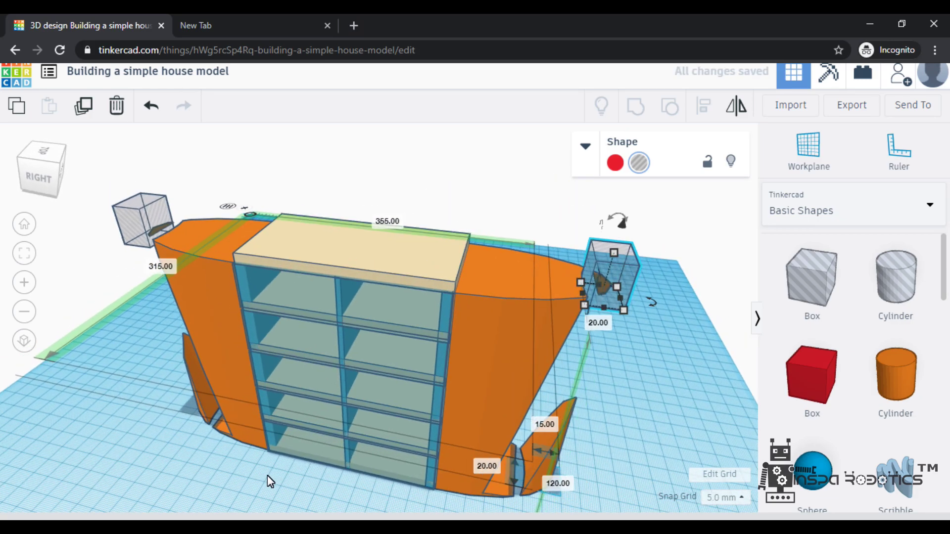
Set the snap grid to 0.25 mm and nudge the duplicated hole box back toward the tower in fine steps
left_click(729, 497)
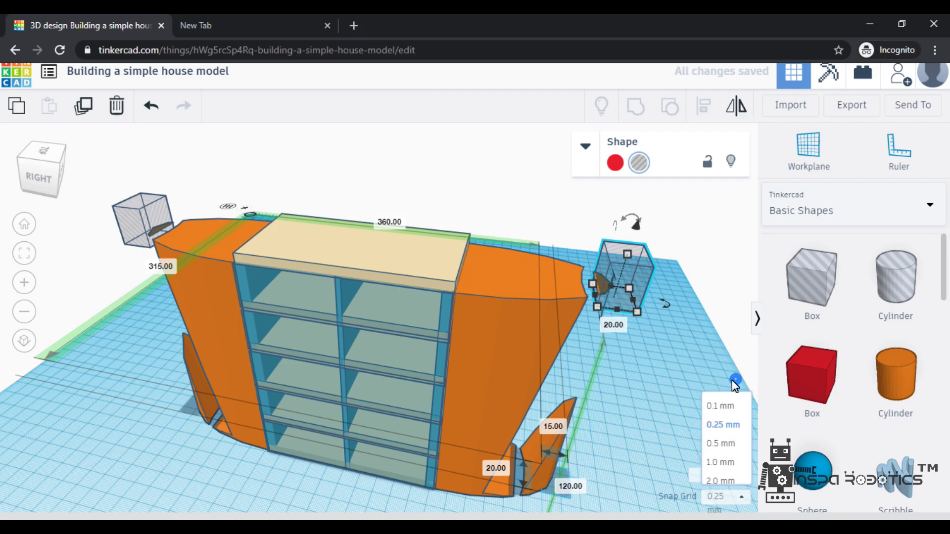
left_click(717, 389)
key("Left")
key("Left")
key("Left")
key("Left")
left_click(700, 411)
Try grouping the first hole box with its tower to cut off the upper fragment, and undo the grouping
right_click_drag(106, 426, 179, 420)
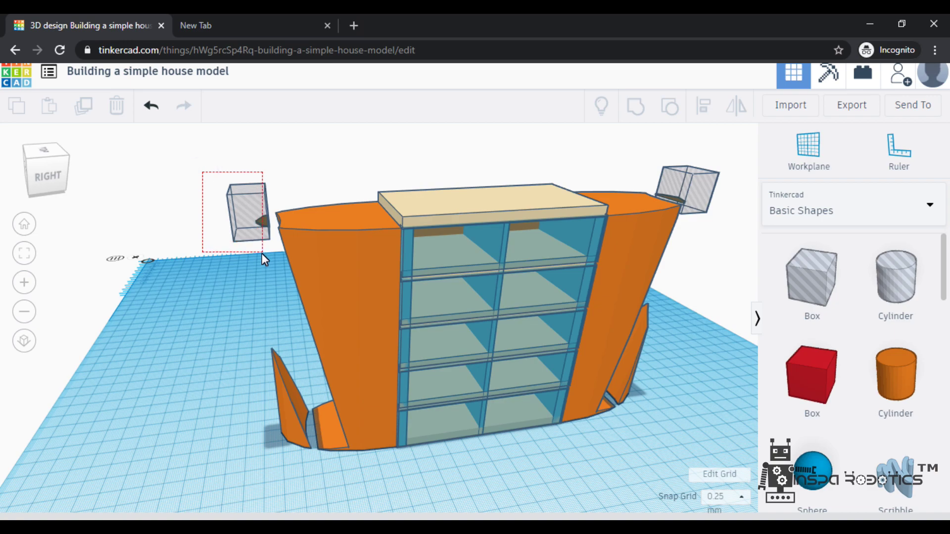
left_click_drag(270, 263, 272, 269)
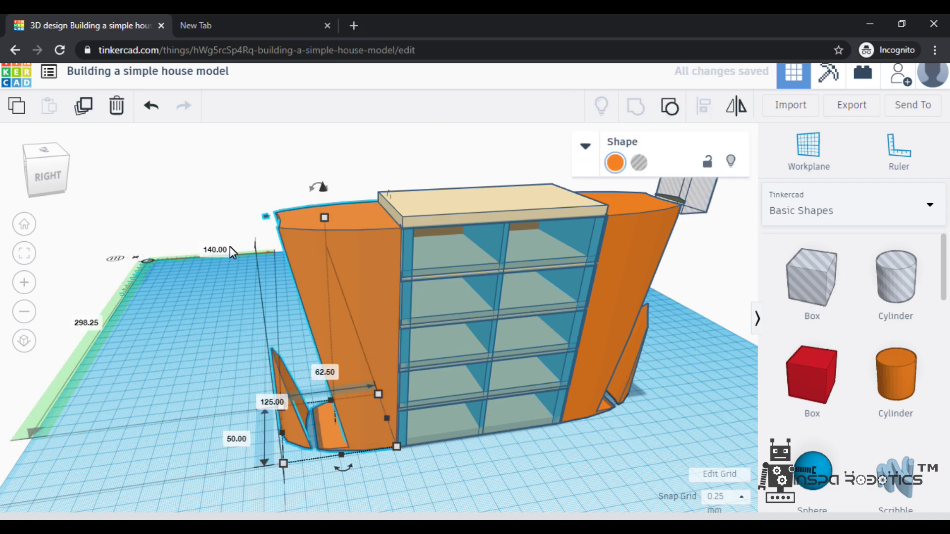
key("ctrl+z")
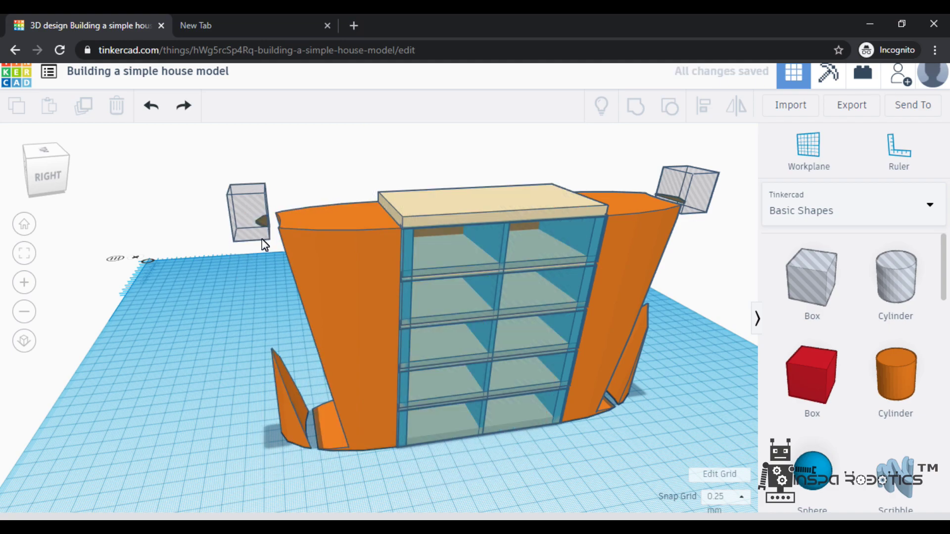
Enlarge the first hole box's base to 16.75 × 20.5 mm and adjust the opposite box to enclose its tower fragment
left_click(271, 240)
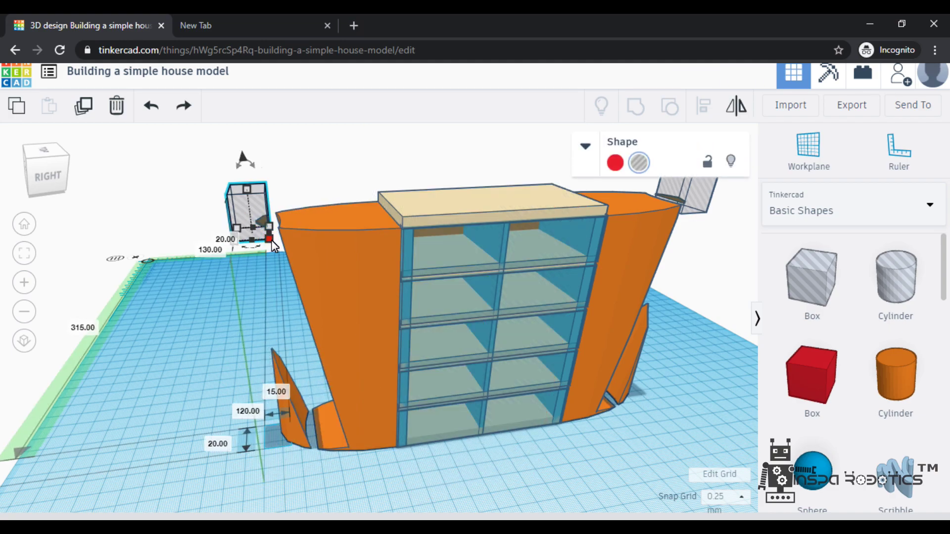
left_click_drag(275, 240, 274, 239)
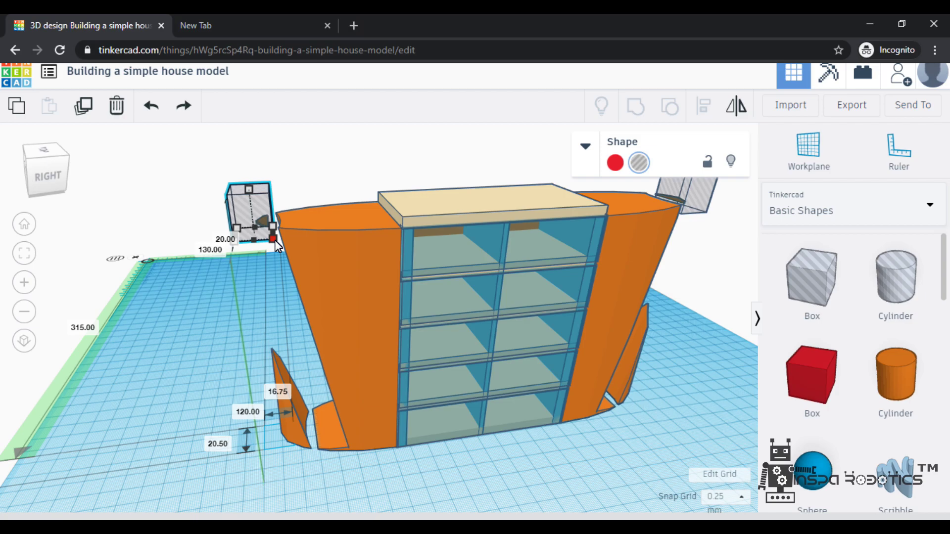
right_click_drag(742, 275, 553, 269)
left_click(555, 269)
left_click(551, 261)
left_click_drag(551, 260, 550, 259)
left_click(637, 325)
Group each hole box with its tower to remove the loose fragments at the upper outer ends
right_click_drag(621, 357, 584, 377)
left_click_drag(556, 385, 521, 339)
left_click(636, 106)
right_click_drag(577, 373, 266, 341)
left_click_drag(305, 468, 323, 497)
left_click(636, 106)
right_click_drag(494, 159, 375, 455)
left_click(375, 454)
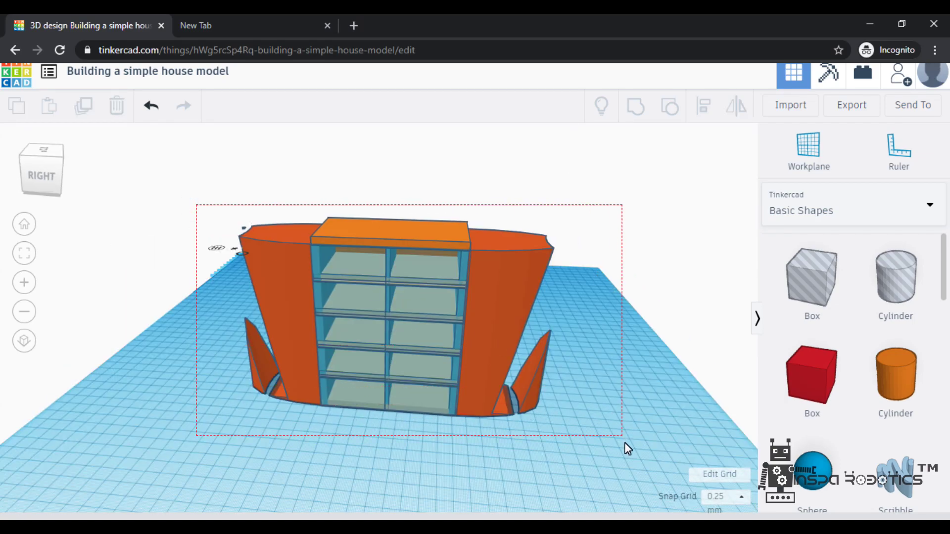
Select all the shapes of the house model and enlarge the overall footprint to 322.75 × 171.25 mm
left_click_drag(624, 442, 625, 443)
left_click_drag(543, 425, 663, 529)
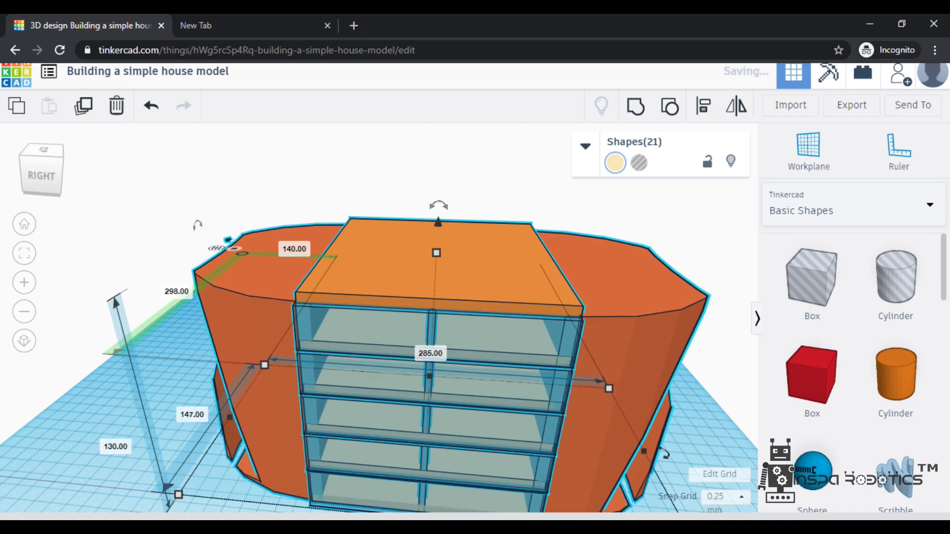
scroll(614, 431, "down", 3)
left_click_drag(518, 422, 562, 440)
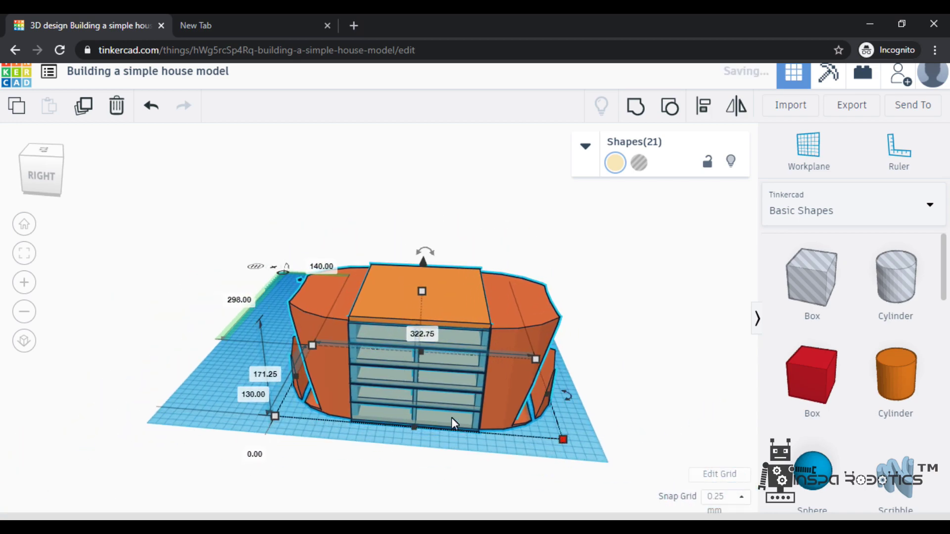
scroll(541, 331, "down", 3)
right_click_drag(541, 331, 600, 327)
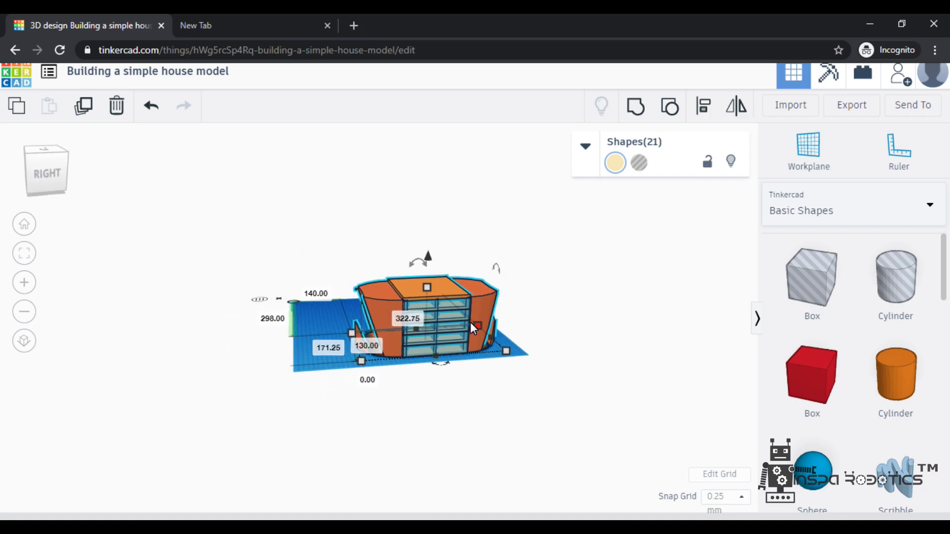
Examine the enlarged house model from several angles, including the open floors at the front and the cut tower sides
scroll(450, 328, "up", 5)
left_click_drag(409, 306, 354, 284)
left_click(411, 417)
right_click_drag(335, 399, 243, 313)
left_click_drag(331, 242, 461, 292)
left_click(313, 392)
right_click_drag(384, 370, 435, 352)
scroll(405, 267, "up", 5)
scroll(406, 267, "up", 10)
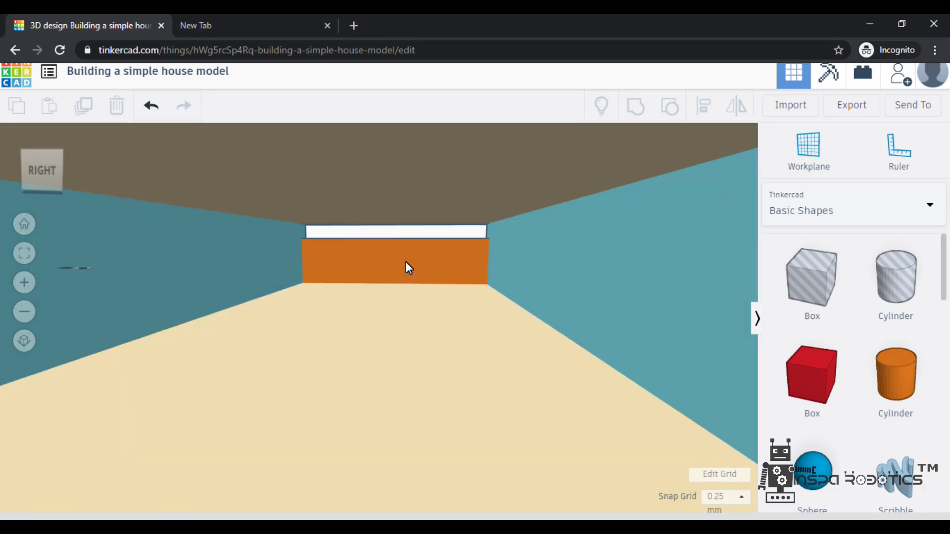
right_click_drag(405, 262, 330, 267)
scroll(330, 268, "down", 4)
scroll(330, 270, "down", 8)
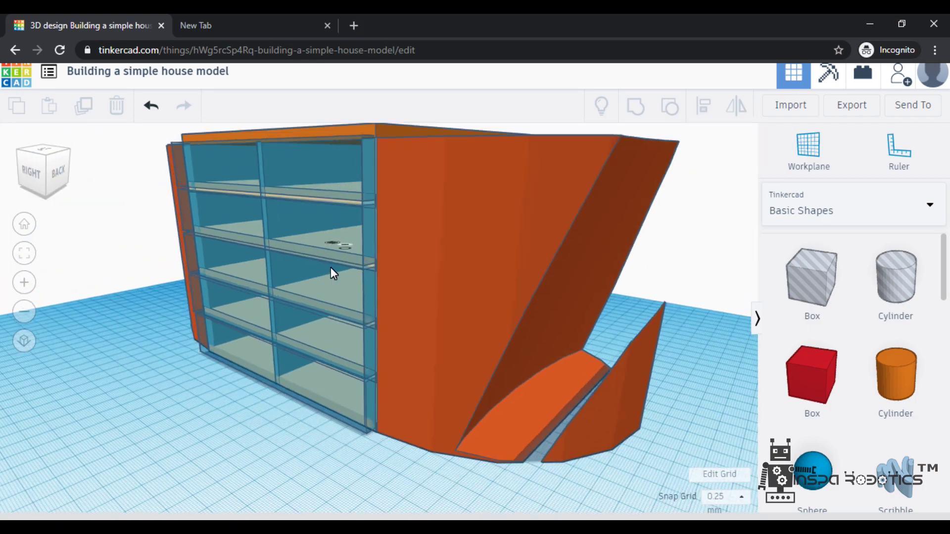
right_click_drag(245, 369, 375, 384)
Add a hole box beside the house, raise it 128 mm above the workplane and enlarge its base to 38.25 × 61.75 mm
left_click_drag(815, 287, 148, 231)
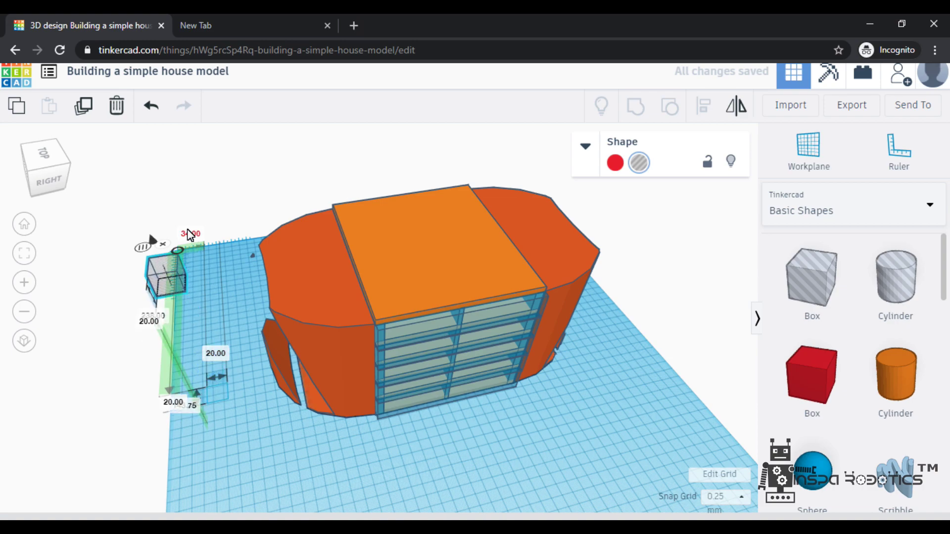
left_click(192, 409)
type("128")
key("Return")
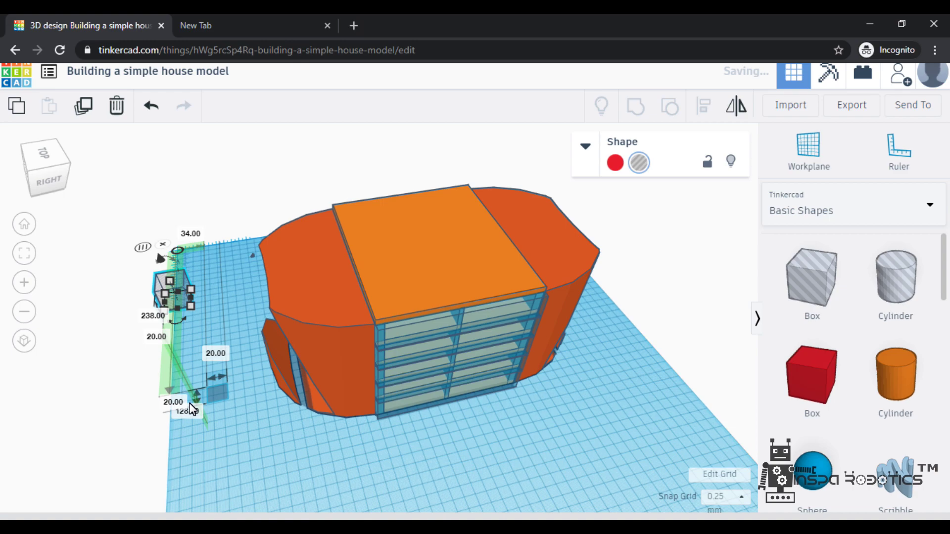
left_click_drag(191, 306, 246, 267)
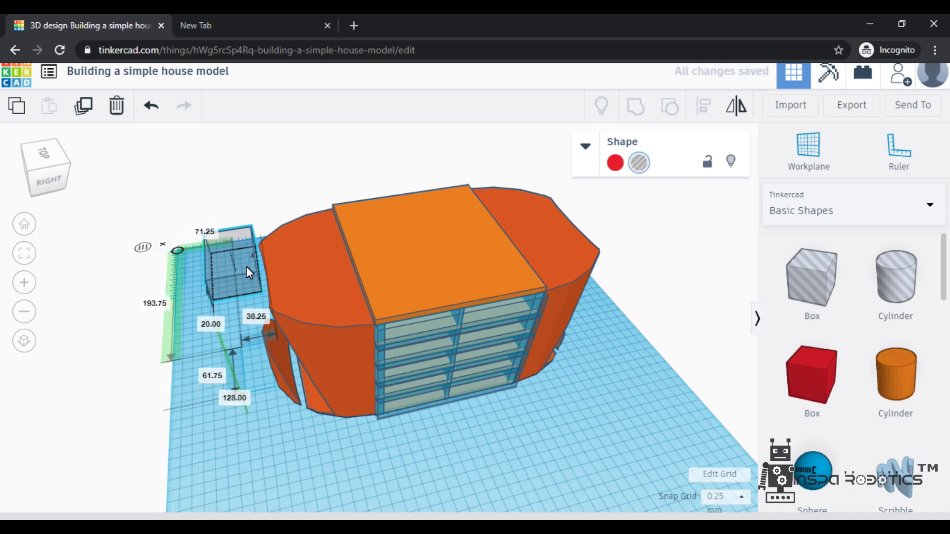
Lower the hole box to 120 mm above the workplane and shift it slightly to overlap the nearby tower's upper outer edge
right_click_drag(296, 434, 289, 389)
left_click_drag(246, 147, 246, 154)
scroll(246, 252, "up", 5)
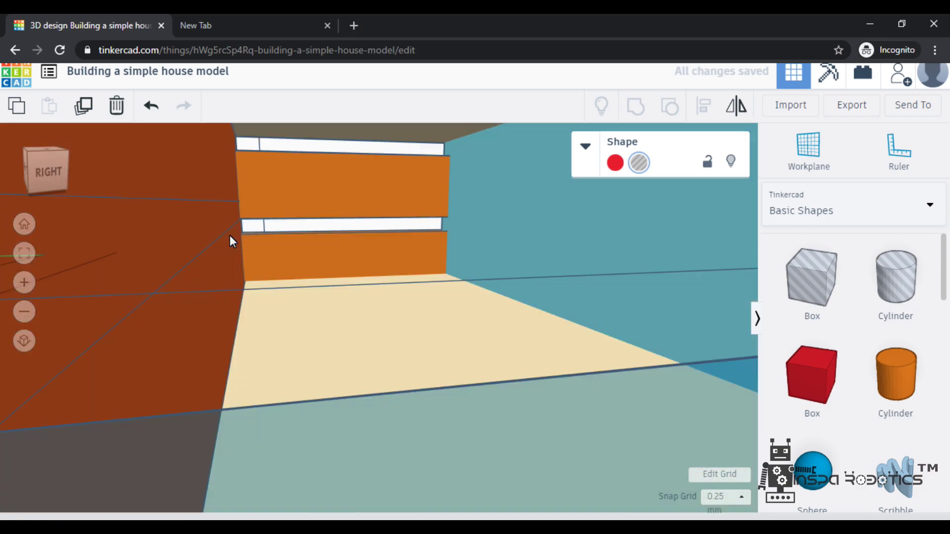
scroll(225, 239, "down", 3)
scroll(212, 229, "down", 3)
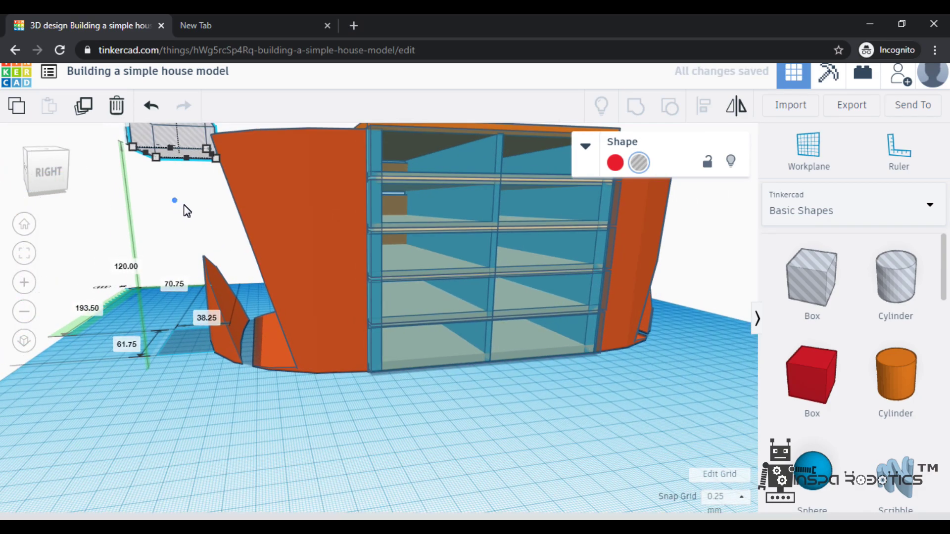
right_click_drag(183, 205, 195, 243)
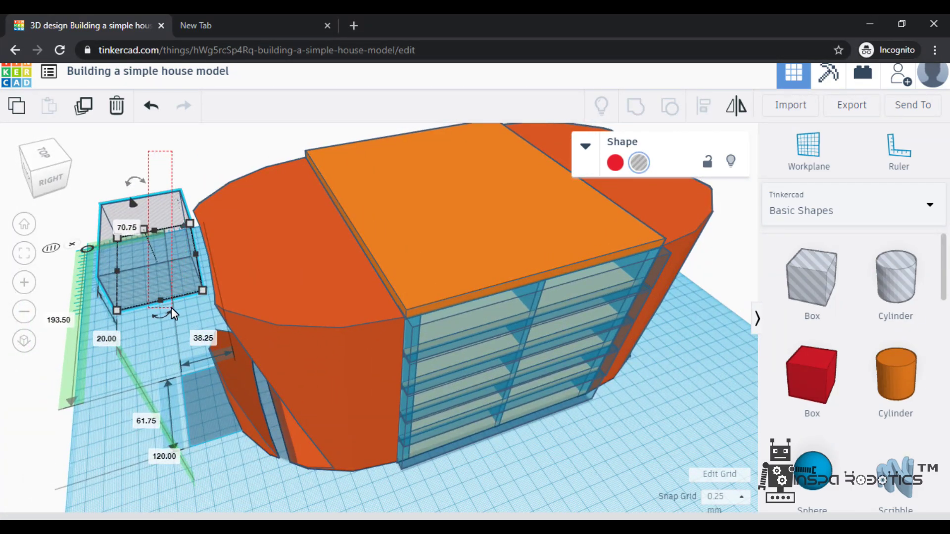
left_click(580, 467)
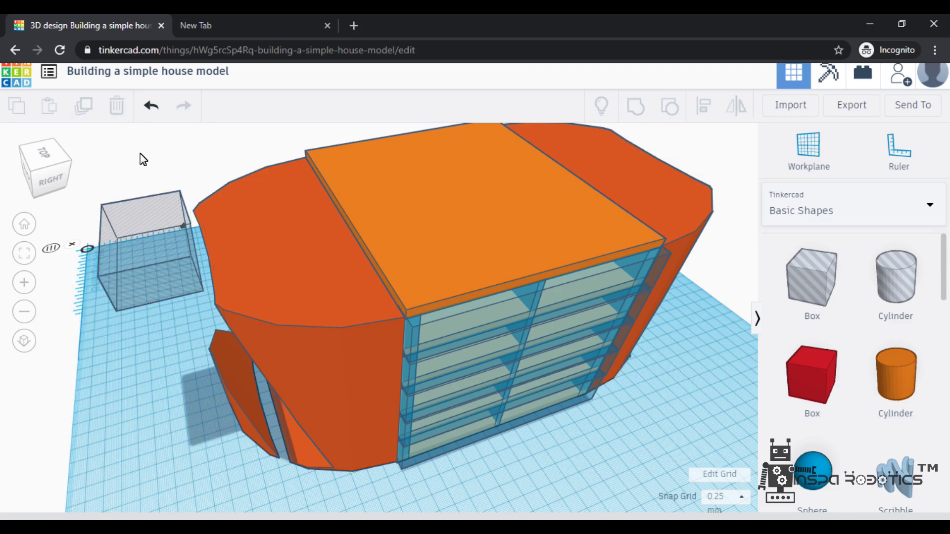
left_click_drag(178, 313, 180, 317)
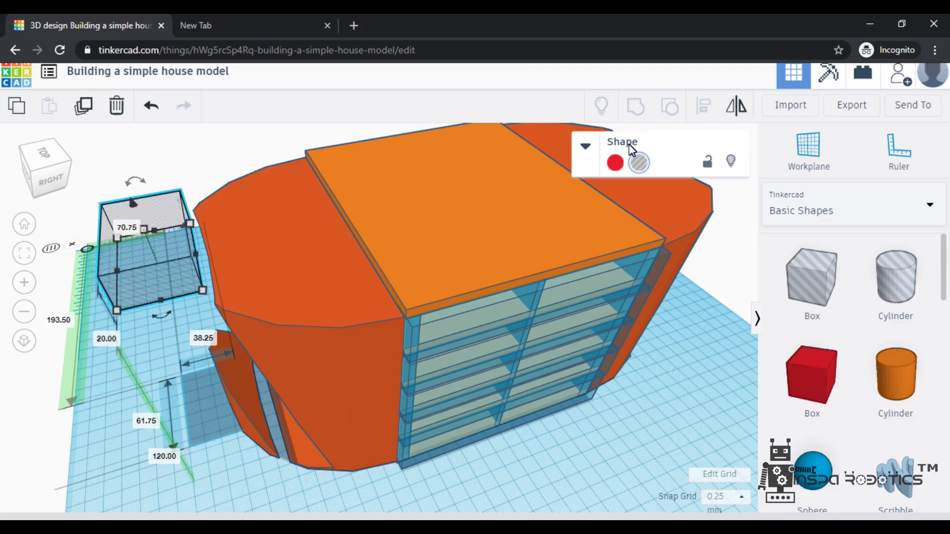
right_click_drag(227, 469, 207, 201)
left_click_drag(206, 200, 198, 202)
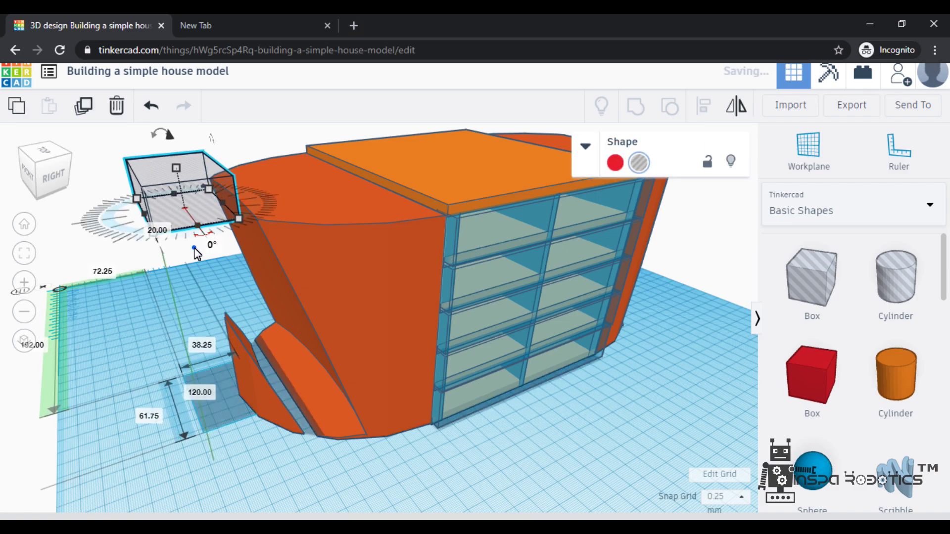
Group the hole box with the adjoining tower to trim the tower's upper outer edge
left_click(194, 247)
left_click_drag(157, 262, 156, 263)
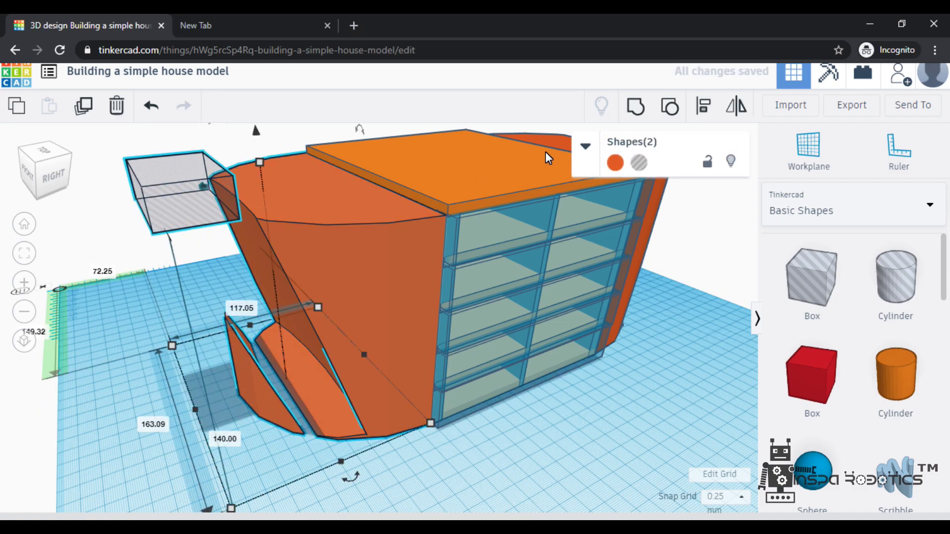
left_click(634, 114)
right_click_drag(568, 450, 254, 426)
right_click_drag(165, 432, 21, 421)
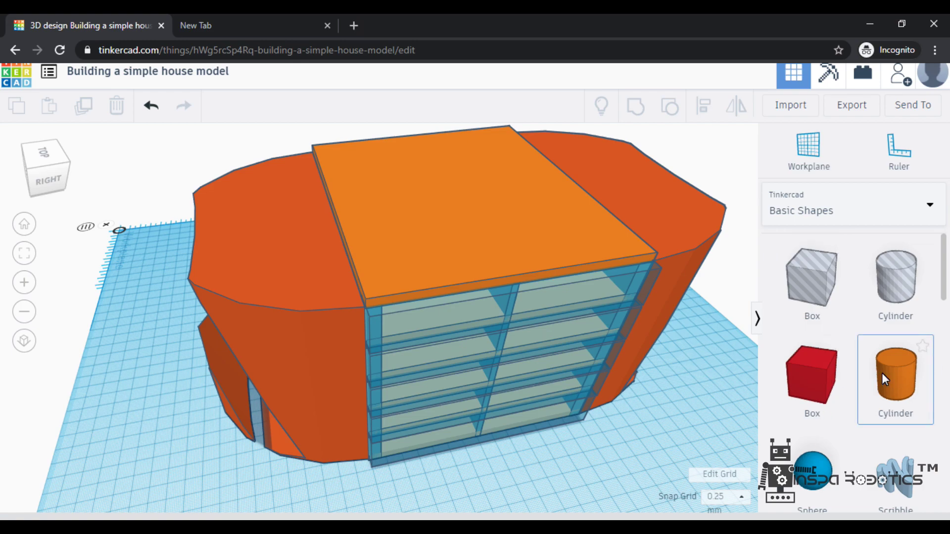
Place a solid cylinder on the workplane in front of the house and set its height to 128 mm
left_click_drag(502, 218, 537, 488)
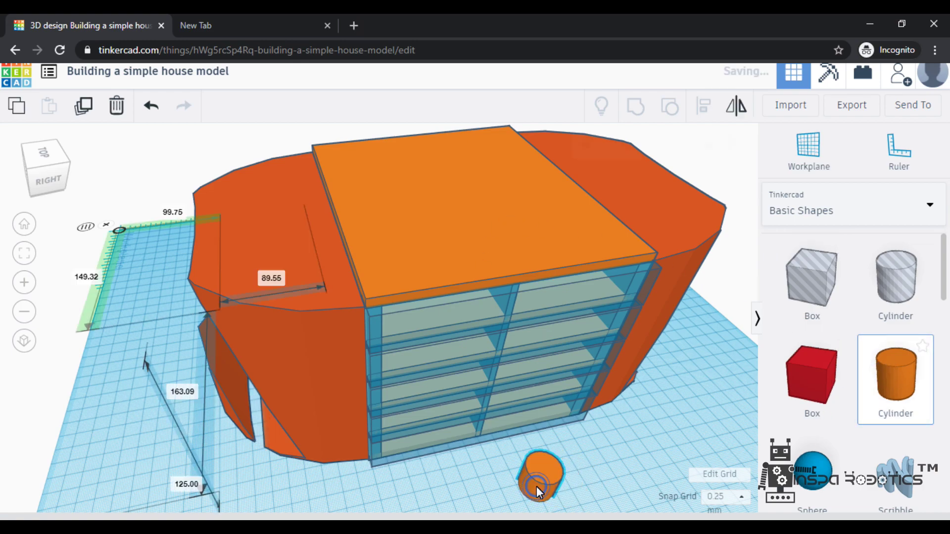
right_click_drag(646, 471, 485, 356)
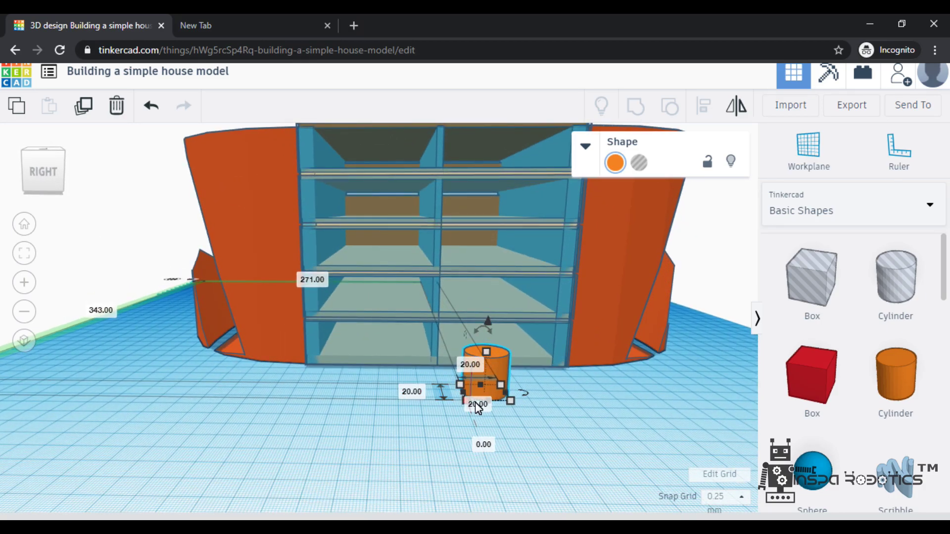
right_click_drag(598, 391, 298, 436)
left_click(280, 462)
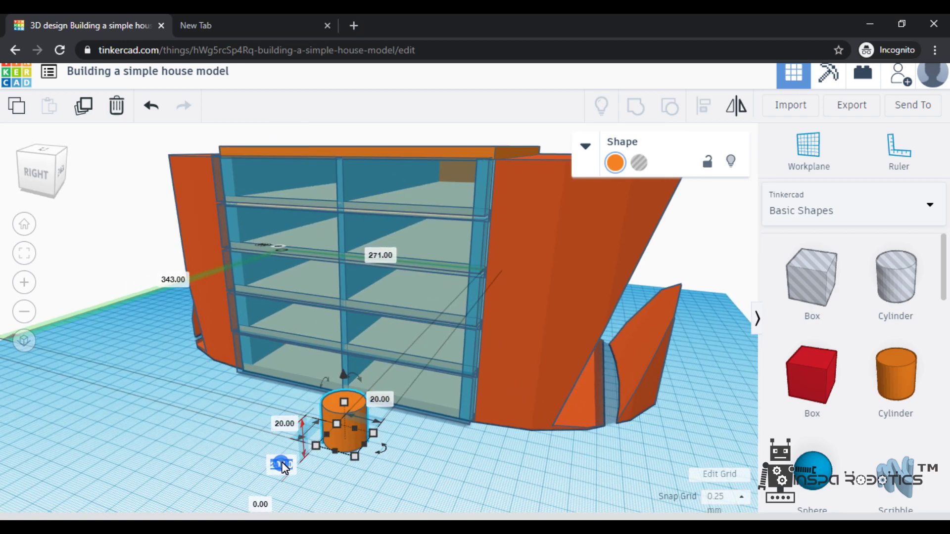
type("128")
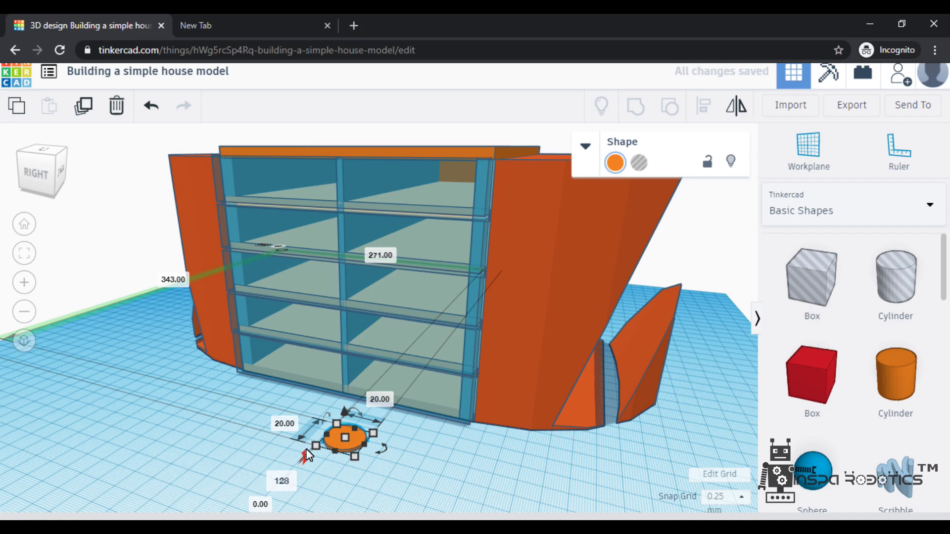
key("Return")
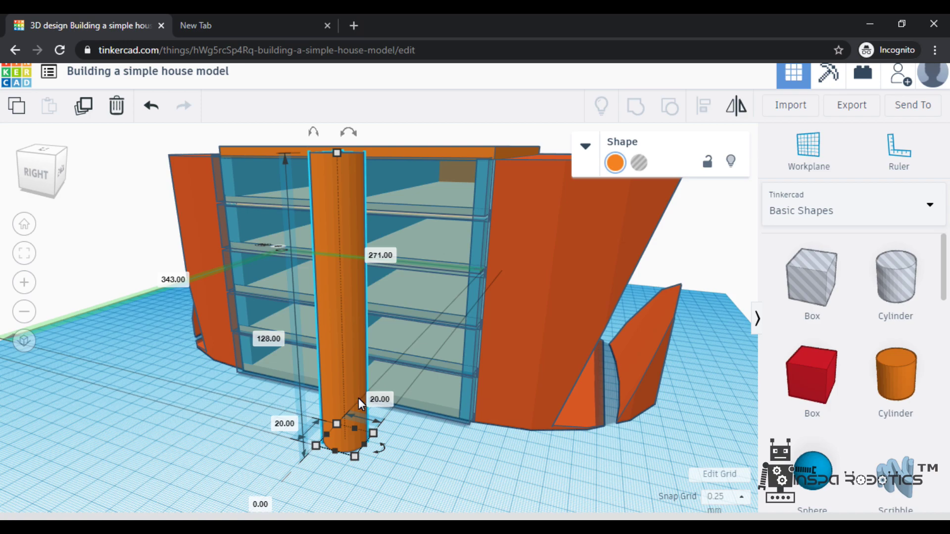
Move the tall cylinder against the middle of the house's open front as a column
left_click(427, 427)
left_click_drag(349, 349, 346, 349)
left_click(379, 445)
right_click_drag(247, 448, 304, 478)
left_click(426, 379)
left_click(505, 483)
left_click_drag(421, 389, 420, 391)
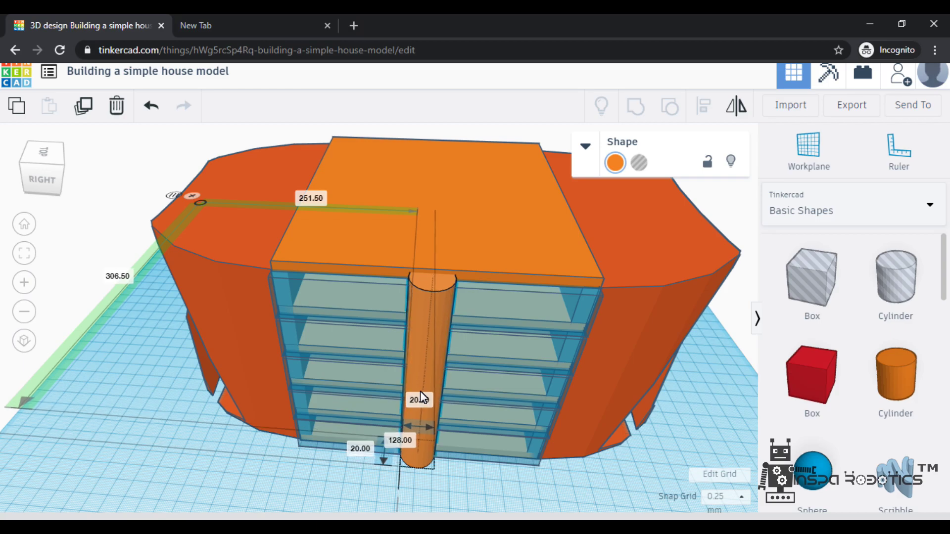
left_click(491, 474)
Examine the whole house model with its front column from several angles
scroll(445, 470, "down", 3)
right_click_drag(418, 466, 216, 309)
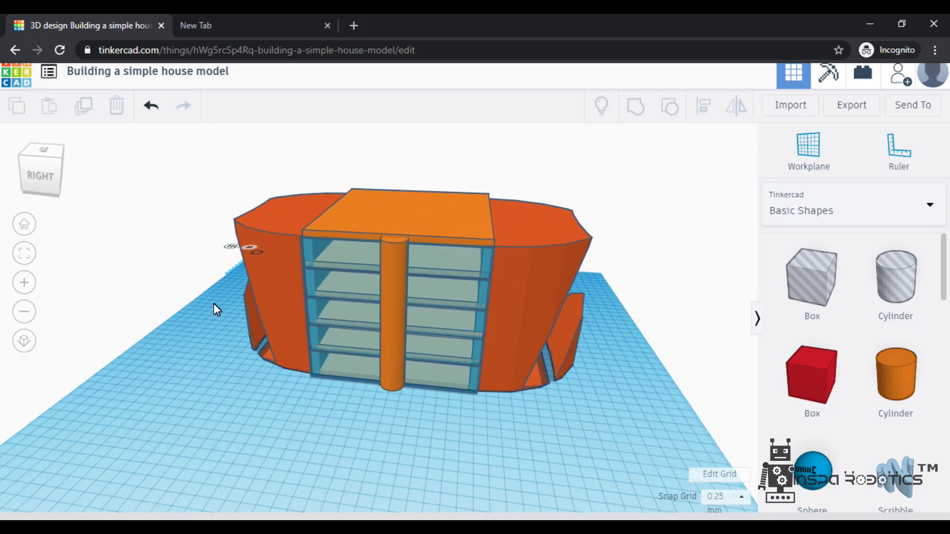
right_click_drag(377, 435, 321, 422)
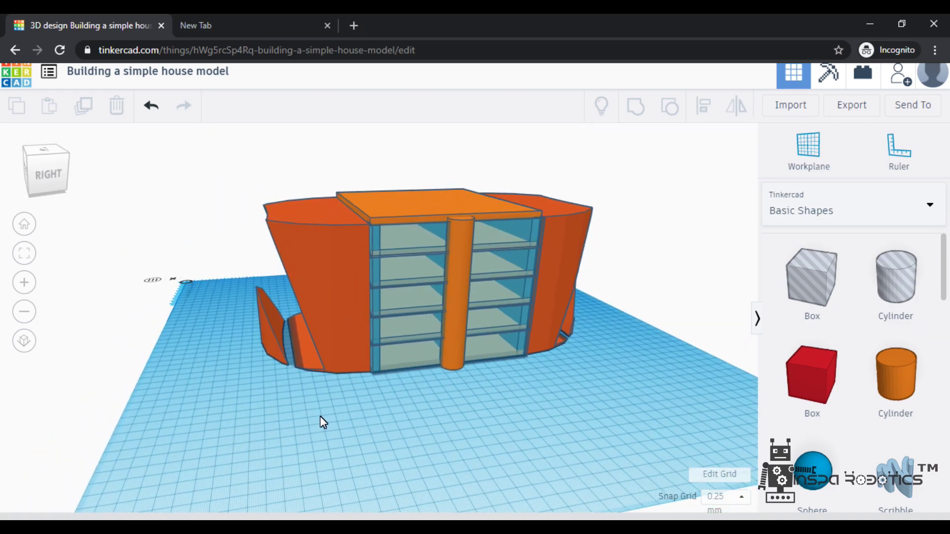
scroll(322, 421, "down", 2)
right_click_drag(511, 416, 373, 332)
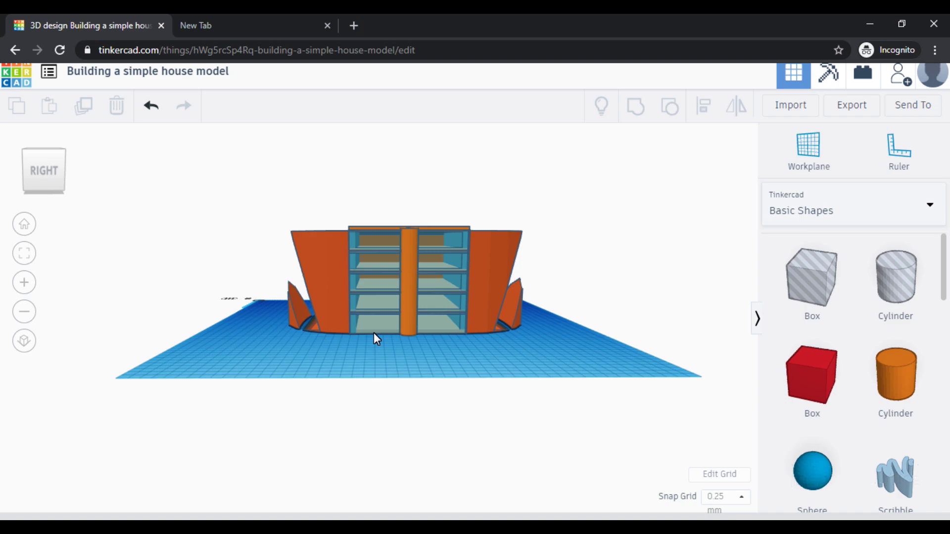